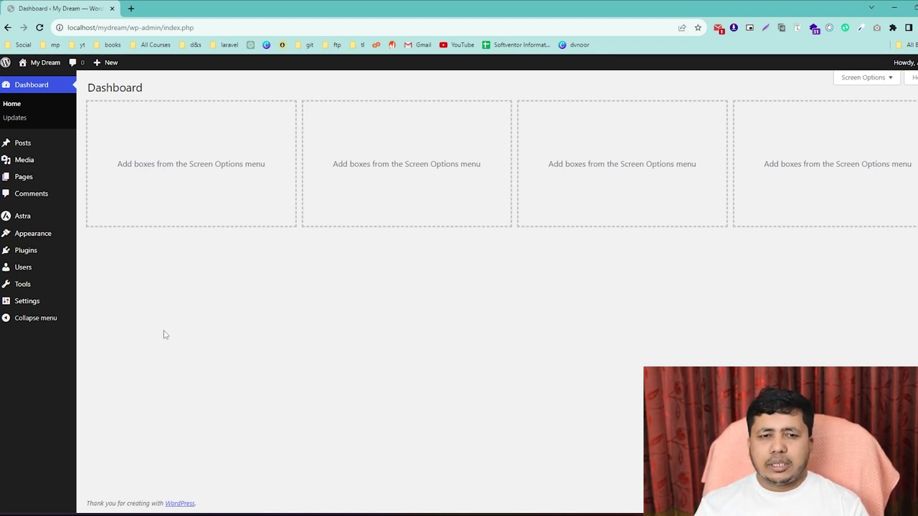
Search the directory of plugins available to add for "elementor"
{"action": "mouse_move", "coordinate": [36, 256]}
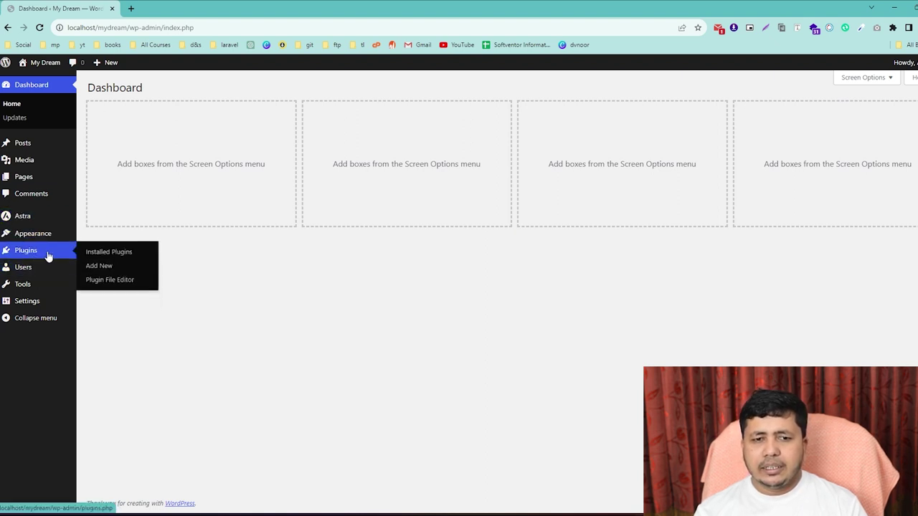
{"action": "left_click", "coordinate": [45, 254]}
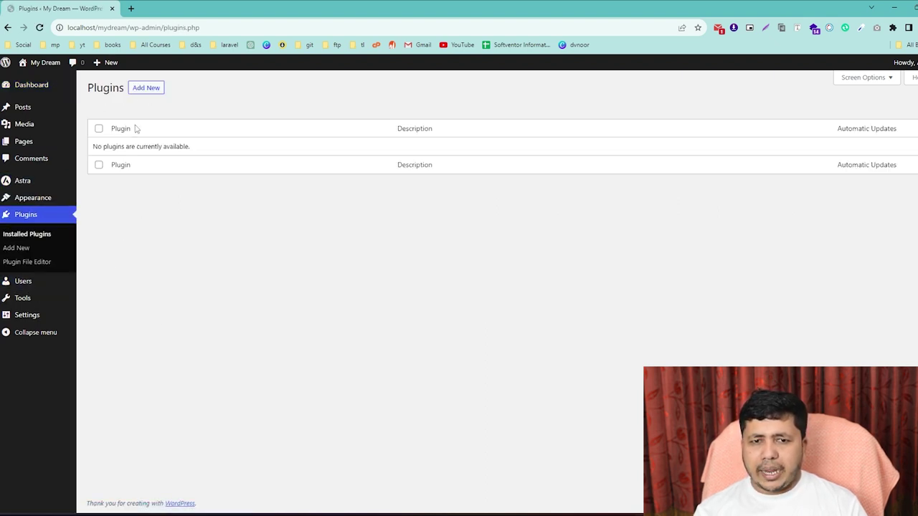
{"action": "left_click", "coordinate": [144, 90]}
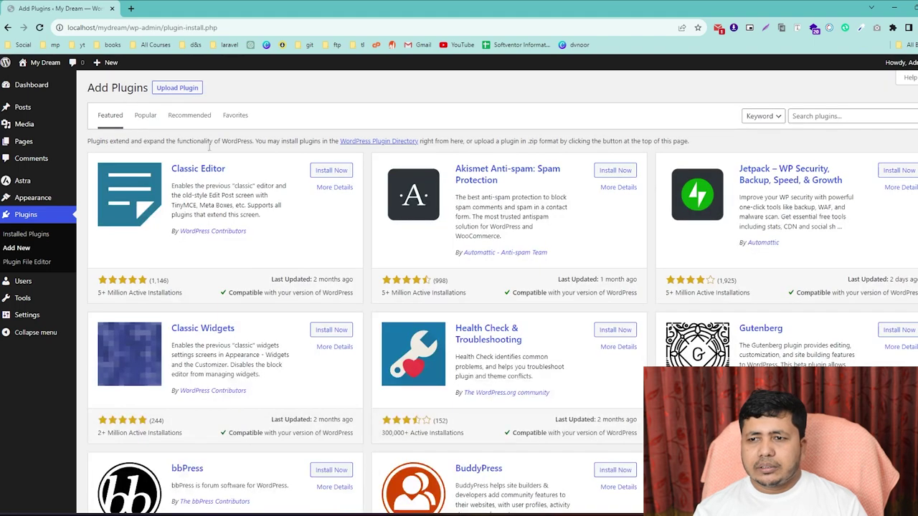
{"action": "left_click", "coordinate": [819, 115]}
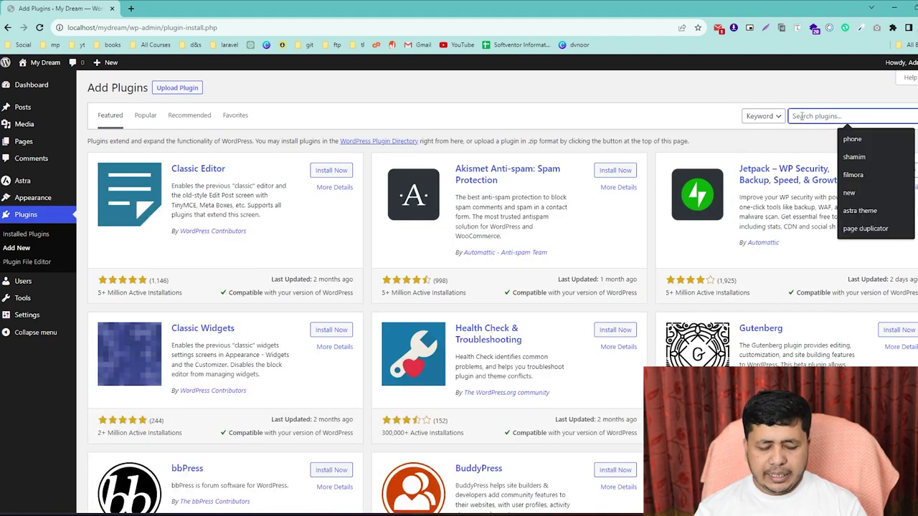
{"action": "type", "text": "elementor"}
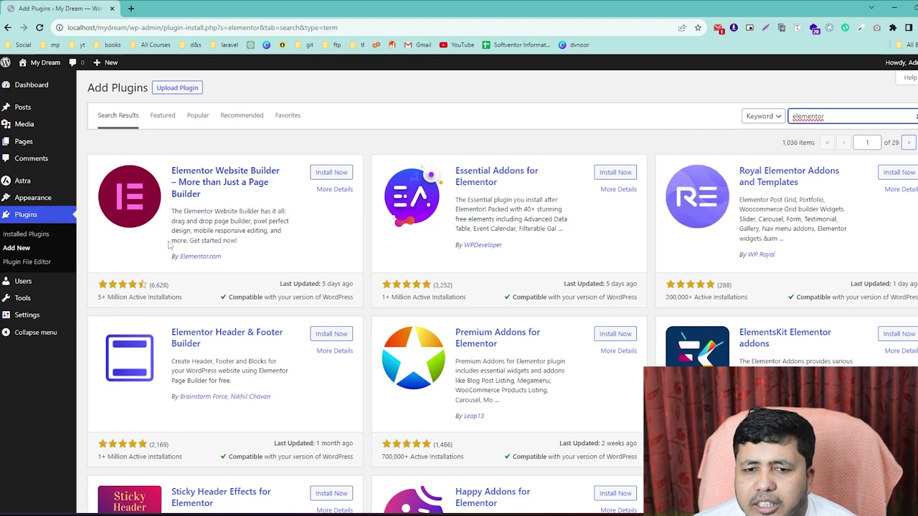
Examine the Elementor Website Builder plugin's rating, active installations, last update date and WordPress compatibility
{"action": "left_click", "coordinate": [197, 306]}
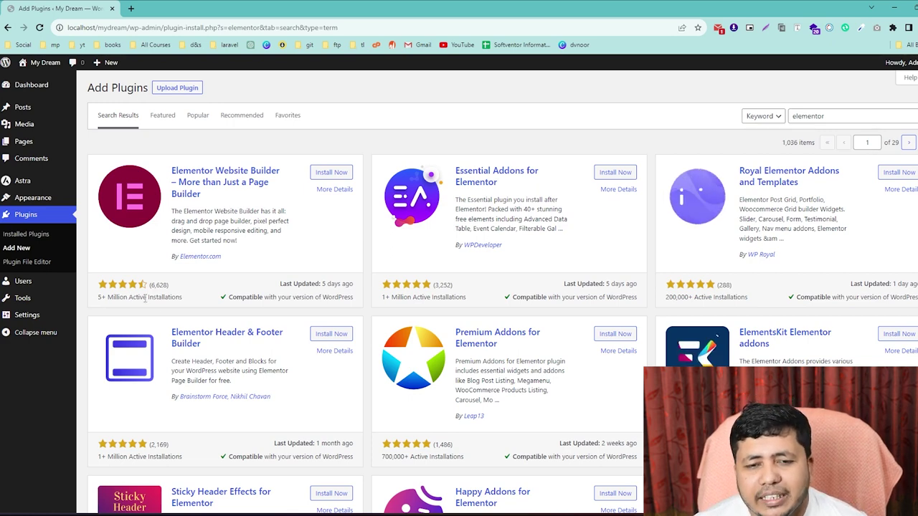
{"action": "left_click_drag", "start_coordinate": [148, 284], "coordinate": [119, 297]}
{"action": "left_click", "coordinate": [119, 297]}
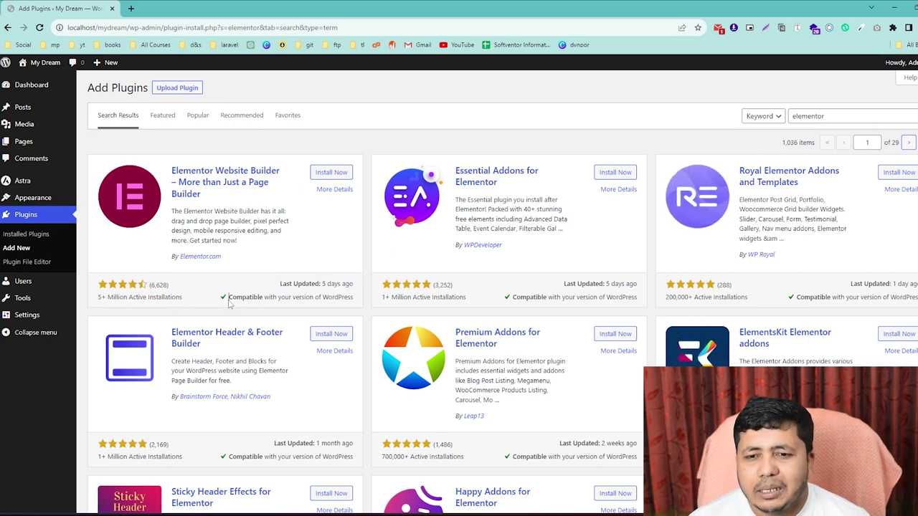
{"action": "left_click_drag", "start_coordinate": [319, 282], "coordinate": [147, 285]}
{"action": "left_click", "coordinate": [269, 292]}
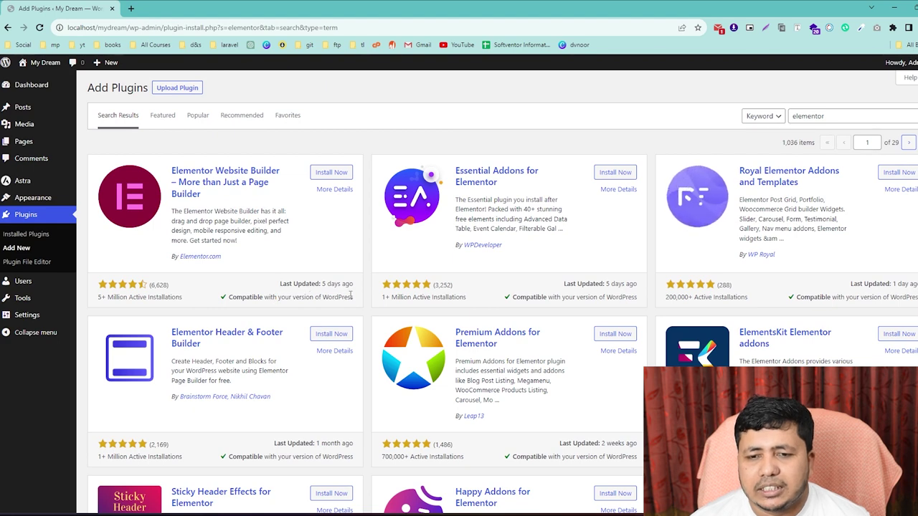
{"action": "left_click_drag", "start_coordinate": [229, 298], "coordinate": [286, 301]}
{"action": "left_click", "coordinate": [221, 290]}
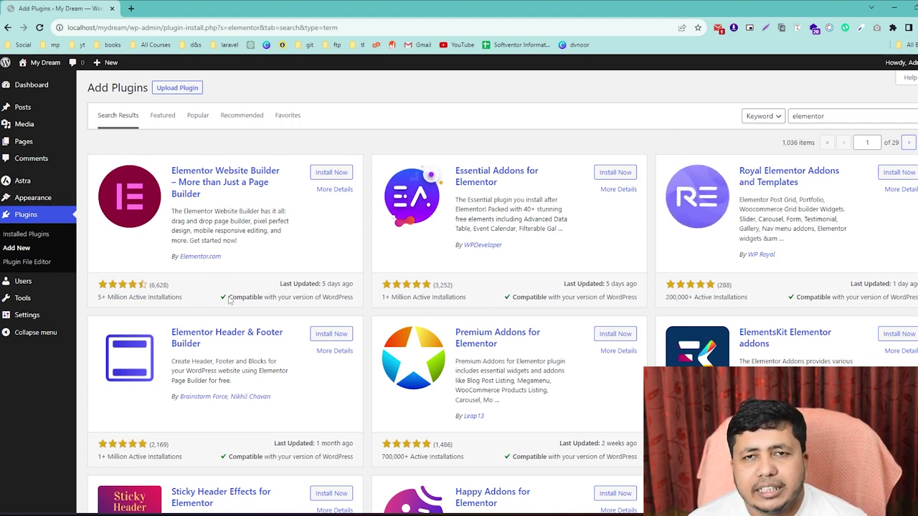
{"action": "left_click_drag", "start_coordinate": [285, 284], "coordinate": [344, 282]}
{"action": "left_click", "coordinate": [267, 286]}
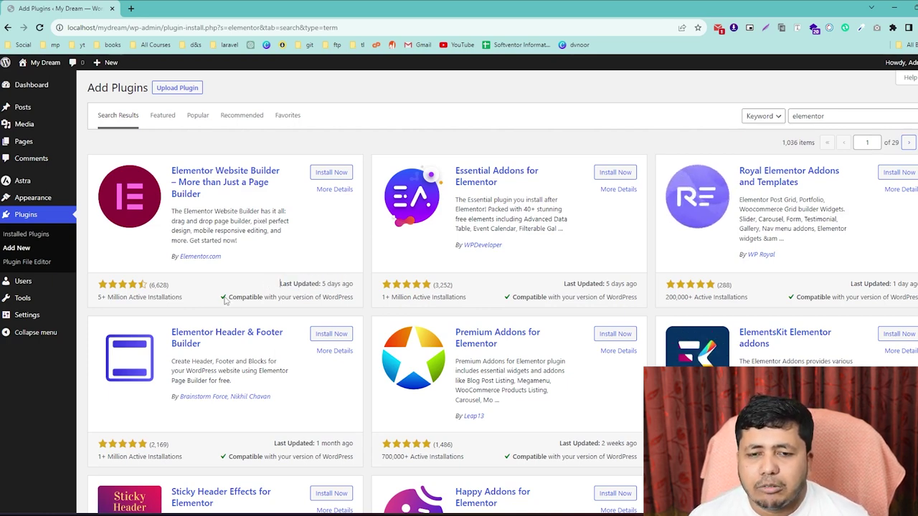
{"action": "left_click_drag", "start_coordinate": [229, 297], "coordinate": [345, 296]}
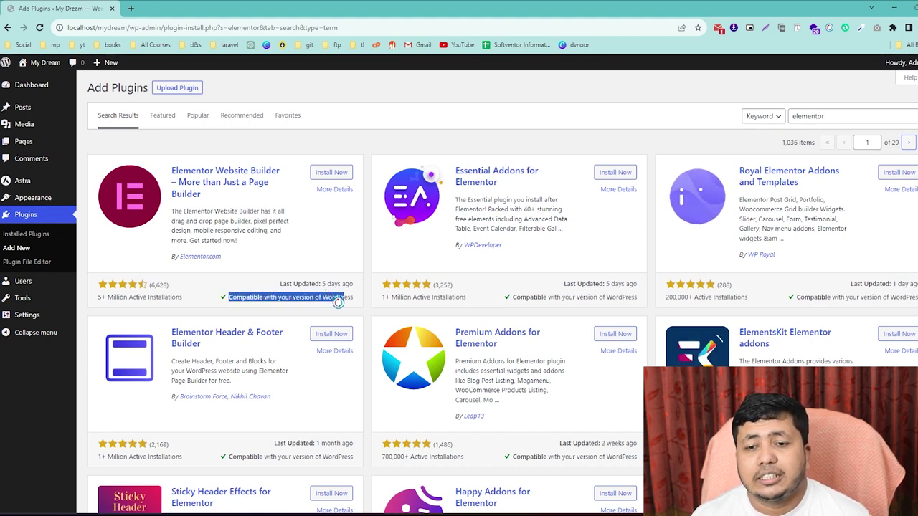
{"action": "left_click", "coordinate": [231, 287]}
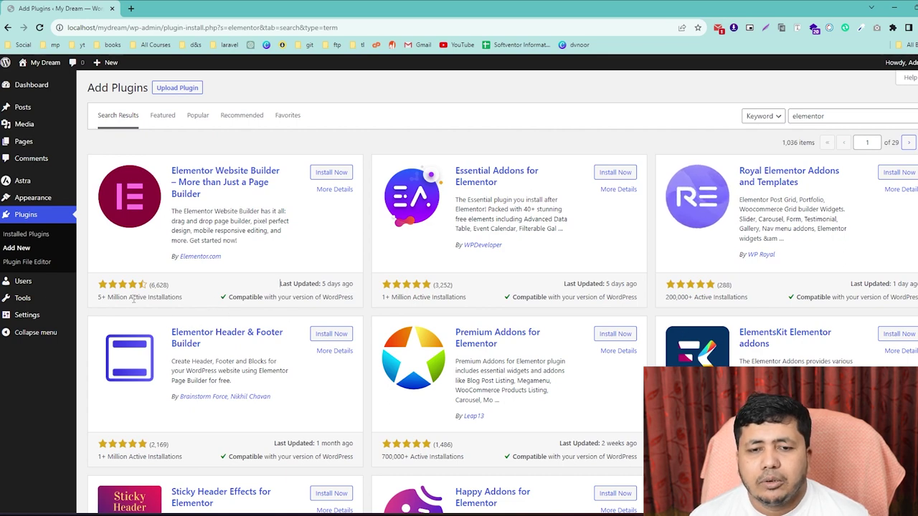
{"action": "left_click_drag", "start_coordinate": [150, 285], "coordinate": [168, 287]}
{"action": "left_click", "coordinate": [203, 290]}
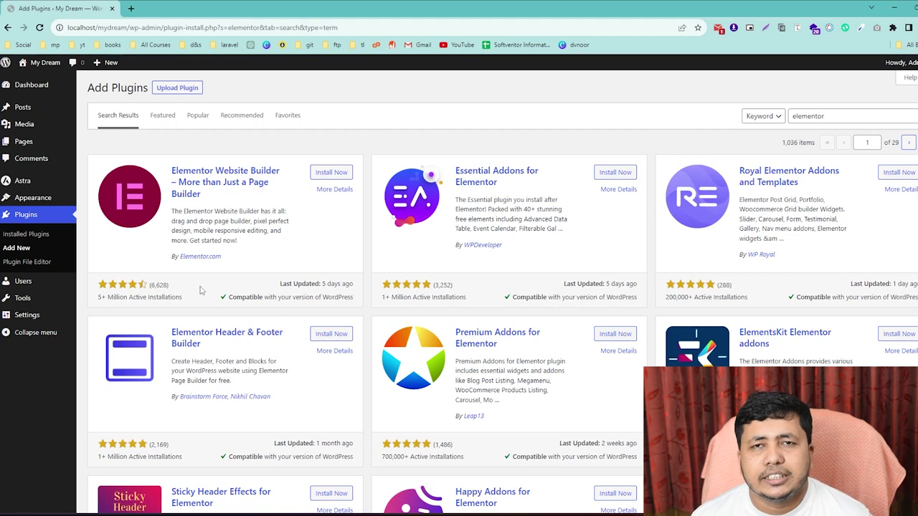
{"action": "left_click_drag", "start_coordinate": [96, 302], "coordinate": [194, 300]}
{"action": "left_click", "coordinate": [194, 294]}
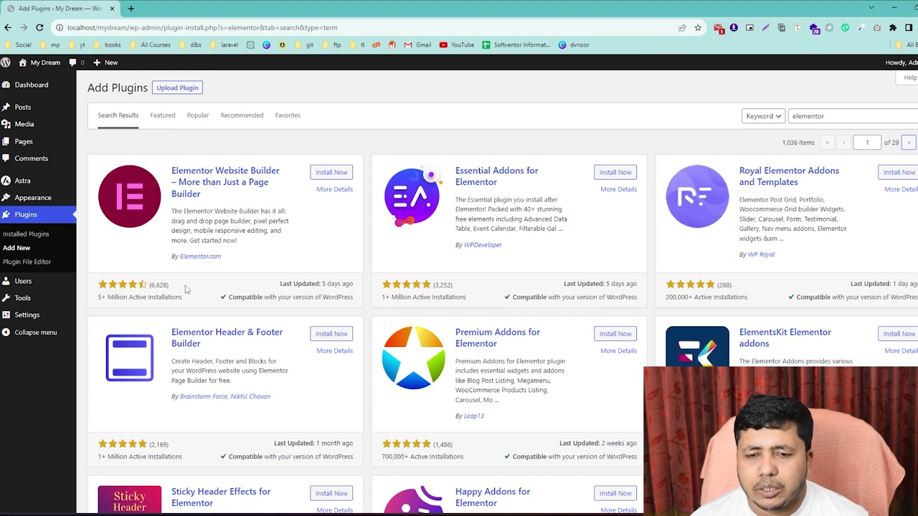
Install and activate the Elementor Website Builder plugin
{"action": "left_click", "coordinate": [324, 175]}
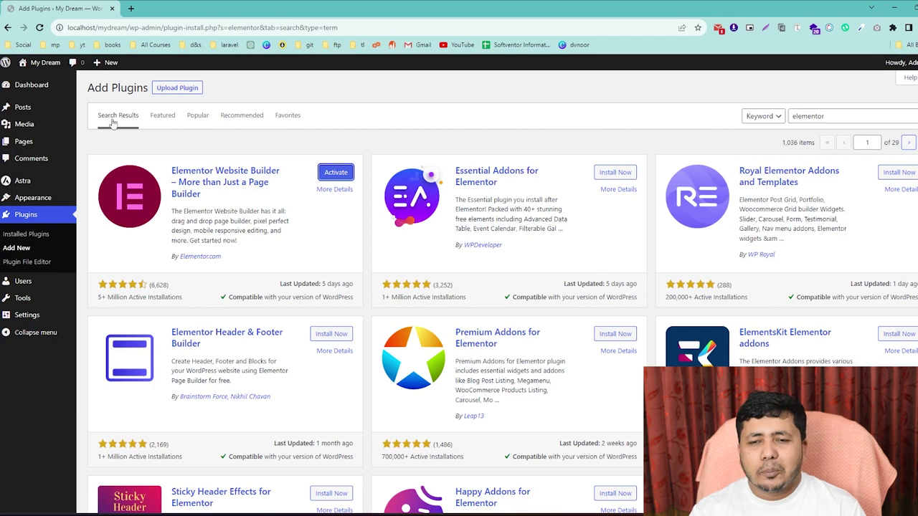
{"action": "left_click", "coordinate": [329, 179]}
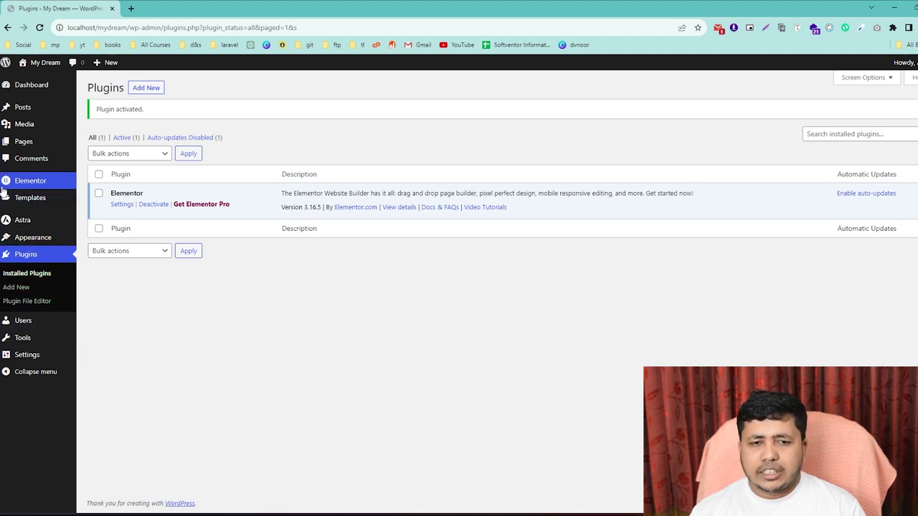
{"action": "mouse_move", "coordinate": [25, 203]}
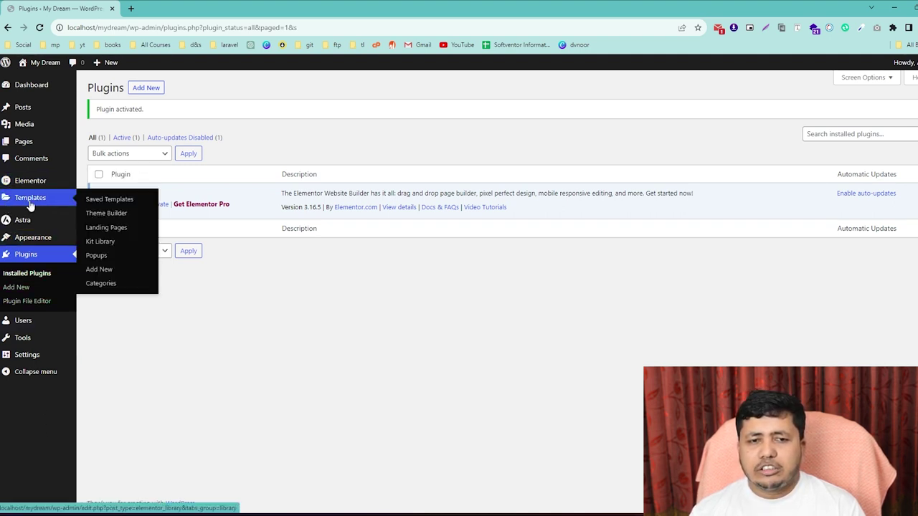
{"action": "mouse_move", "coordinate": [11, 188]}
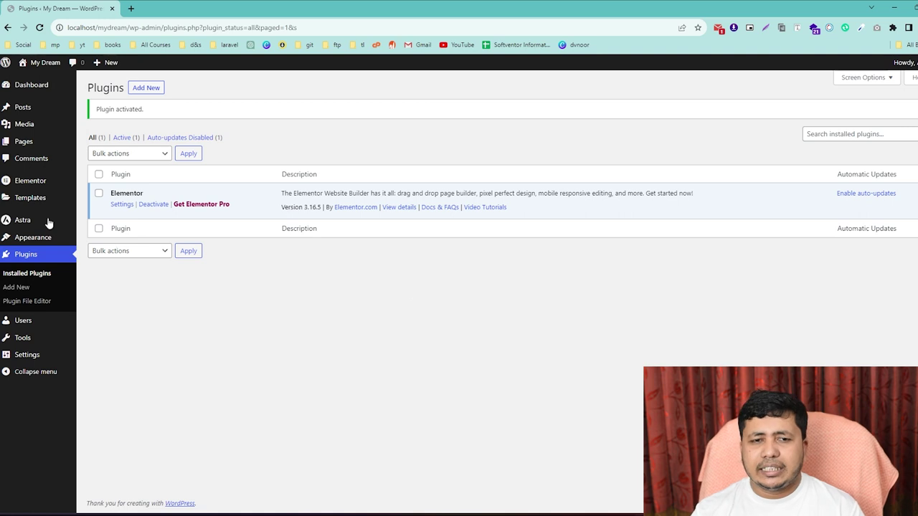
{"action": "mouse_move", "coordinate": [43, 181]}
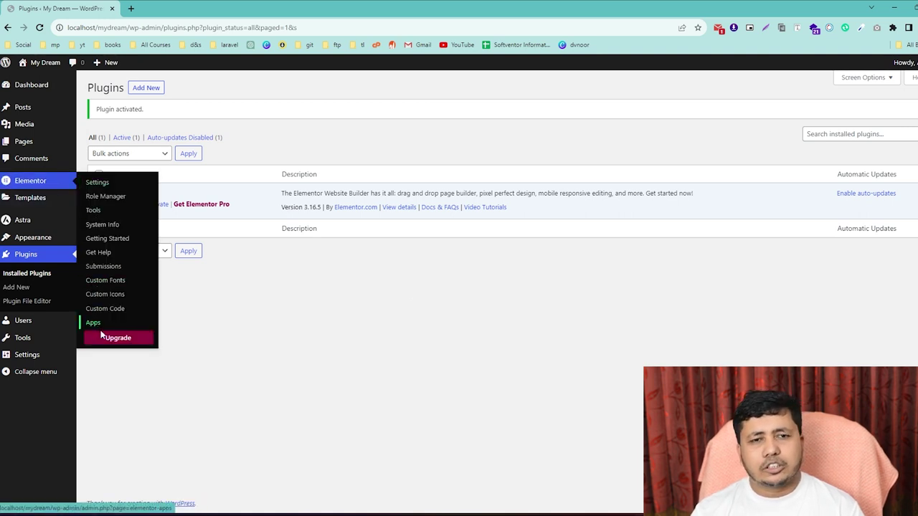
Create a new page titled "Home" and publish it
{"action": "left_click", "coordinate": [24, 145]}
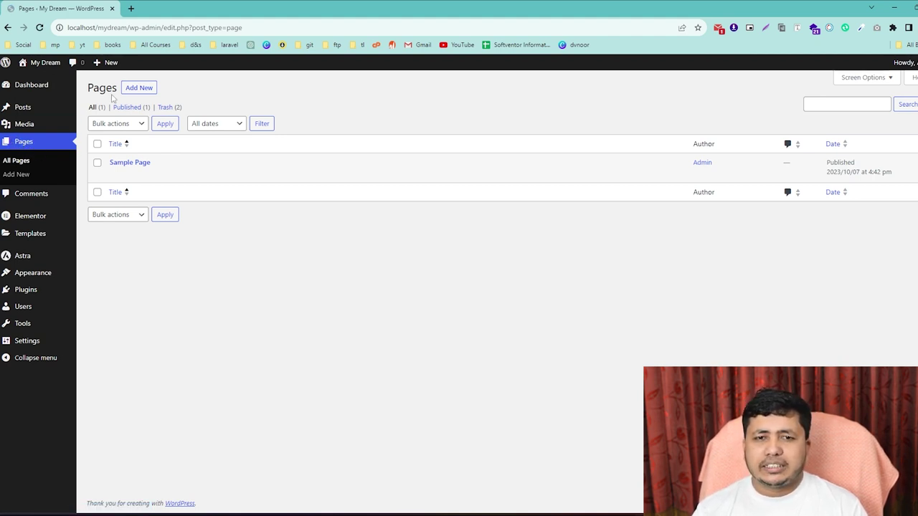
{"action": "left_click", "coordinate": [134, 87]}
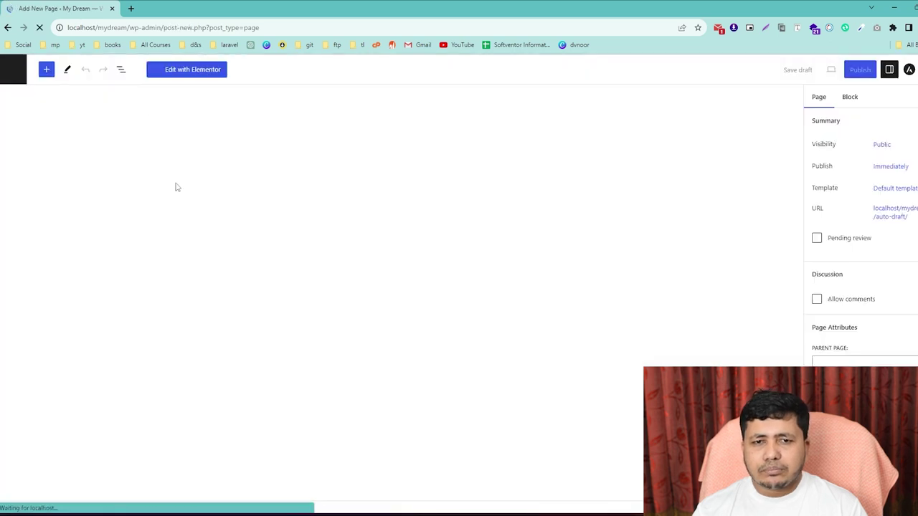
{"action": "type", "text": "Hoem"}
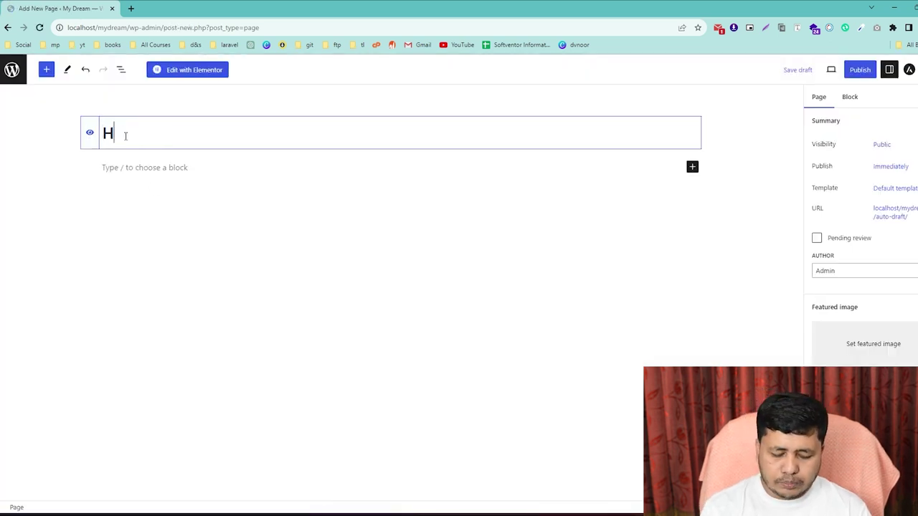
{"action": "key", "text": "BackSpace"}
{"action": "key", "text": "BackSpace"}
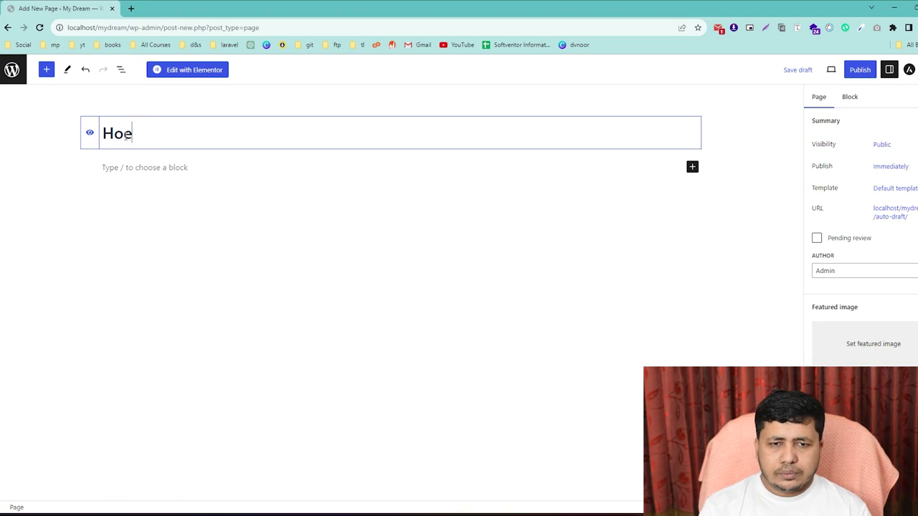
{"action": "type", "text": "me"}
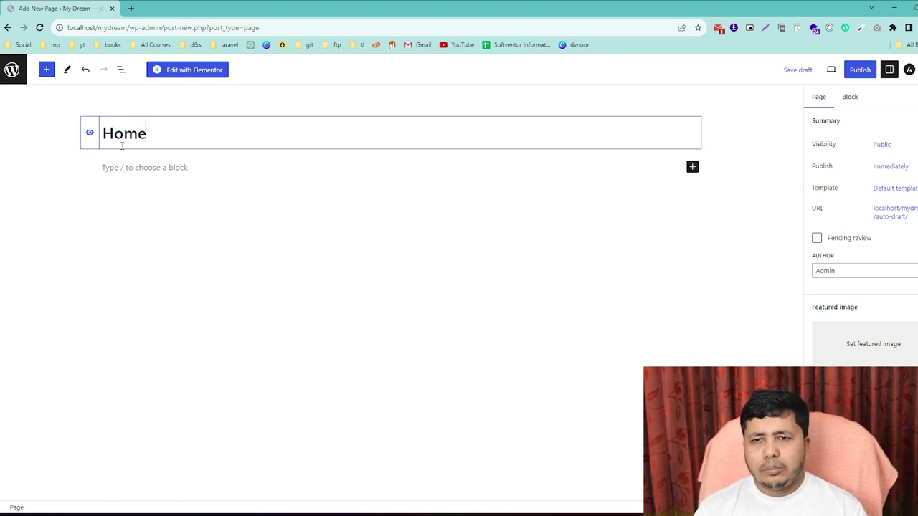
{"action": "left_click", "coordinate": [860, 70]}
{"action": "left_click", "coordinate": [860, 71]}
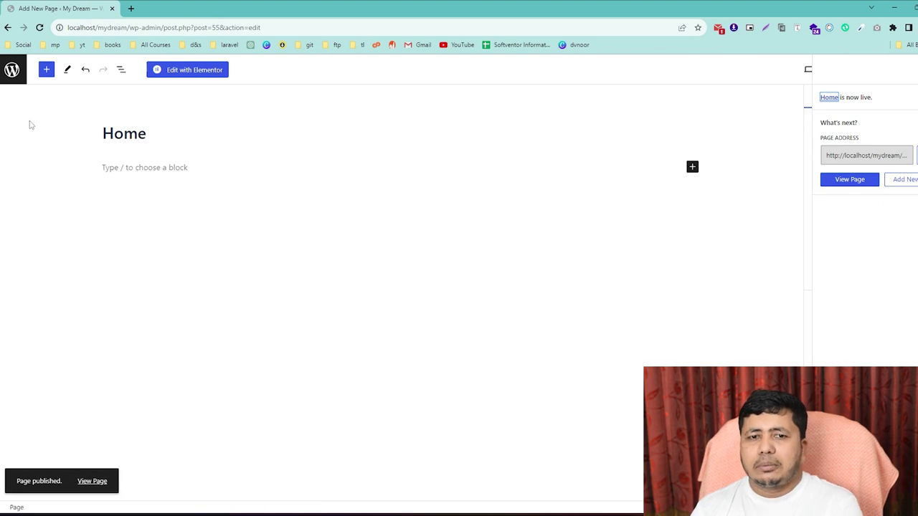
View the published Home page in a separate tab and examine its header, content area and footer
{"action": "left_click", "coordinate": [12, 69]}
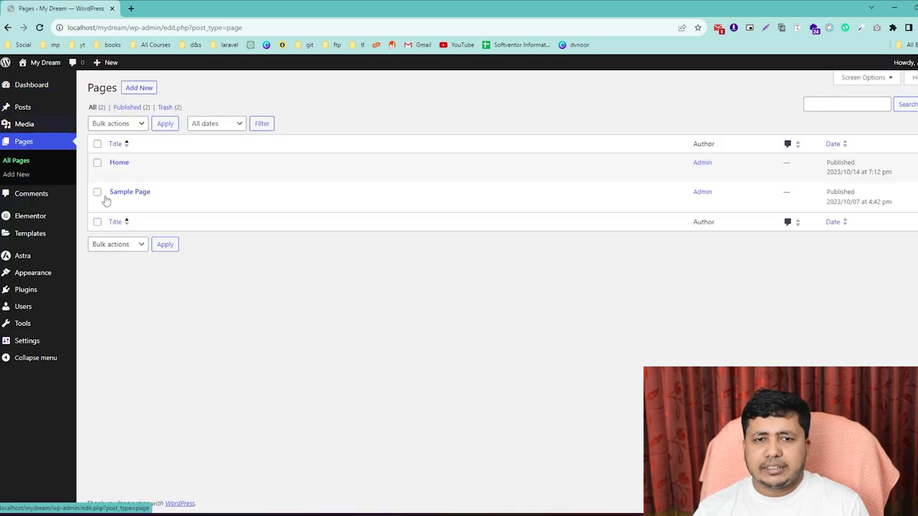
{"action": "left_click", "coordinate": [187, 175], "text": "ctrl"}
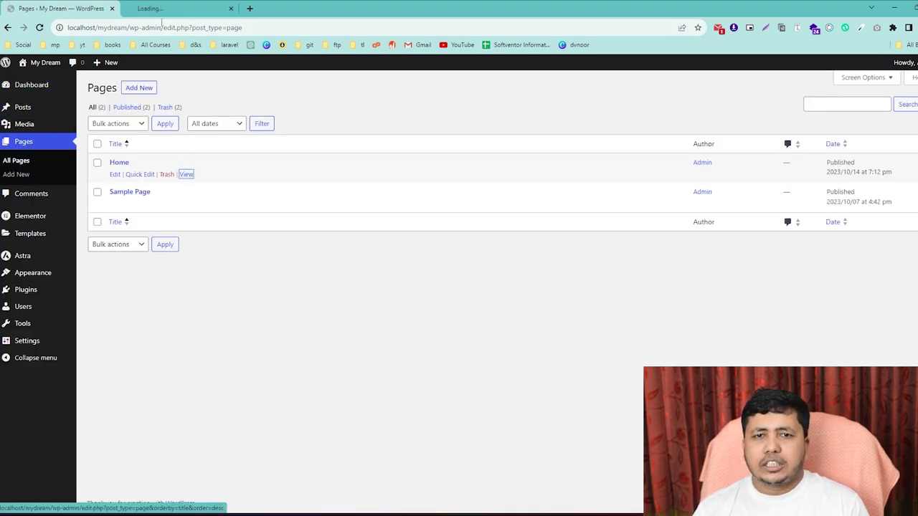
{"action": "left_click", "coordinate": [157, 10]}
{"action": "left_click_drag", "start_coordinate": [69, 142], "coordinate": [534, 143]}
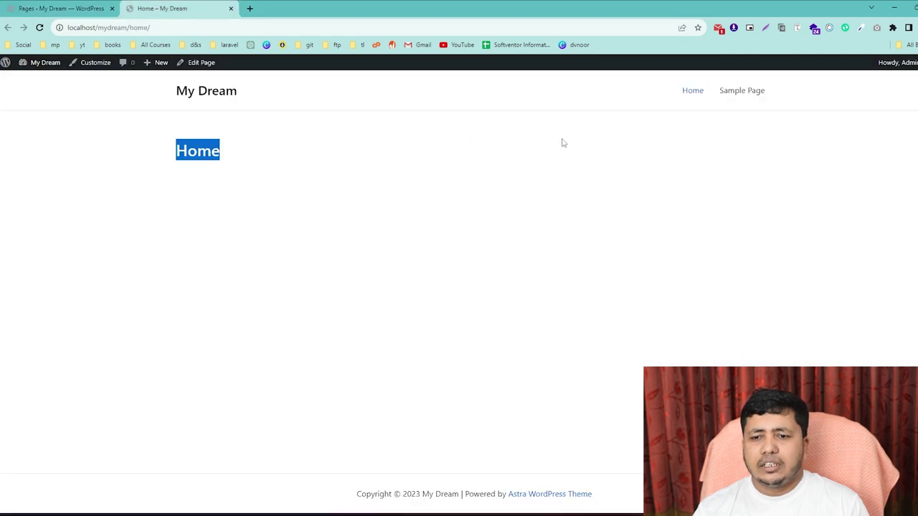
{"action": "left_click", "coordinate": [183, 211]}
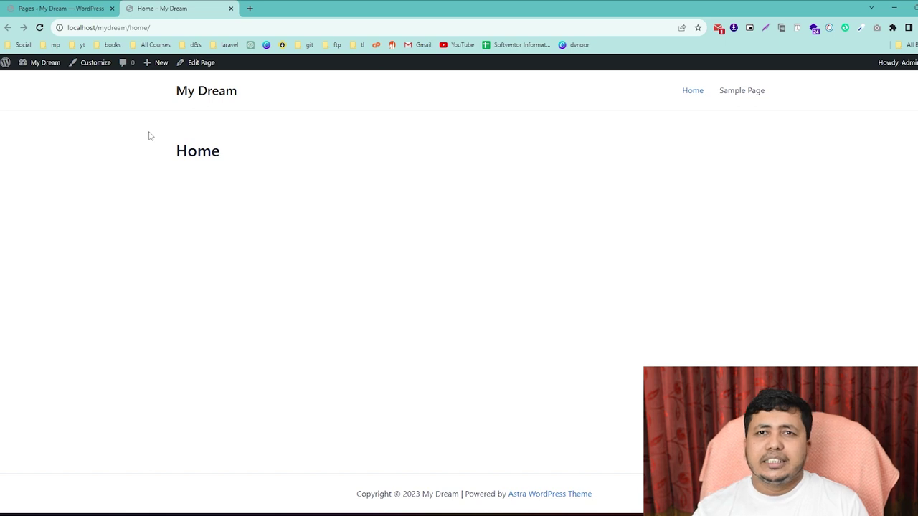
{"action": "left_click_drag", "start_coordinate": [150, 102], "coordinate": [661, 274]}
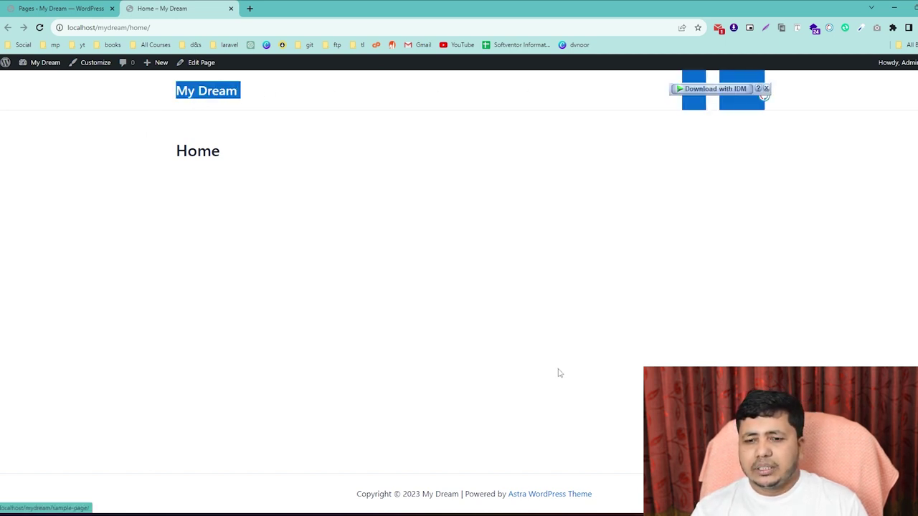
{"action": "left_click_drag", "start_coordinate": [211, 508], "coordinate": [619, 492]}
{"action": "left_click_drag", "start_coordinate": [69, 136], "coordinate": [696, 272]}
{"action": "left_click", "coordinate": [173, 251]}
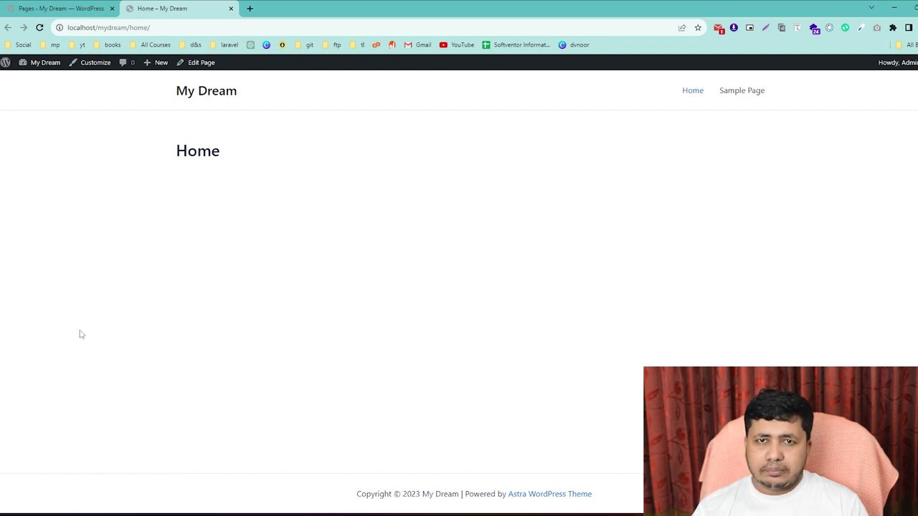
Open the Home page for editing with Elementor and look through the available widgets
{"action": "left_click", "coordinate": [21, 8]}
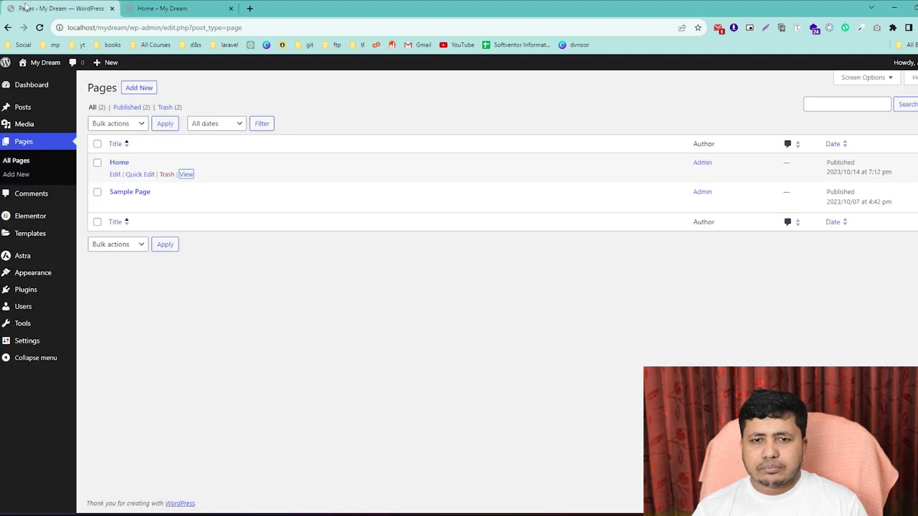
{"action": "left_click", "coordinate": [115, 176]}
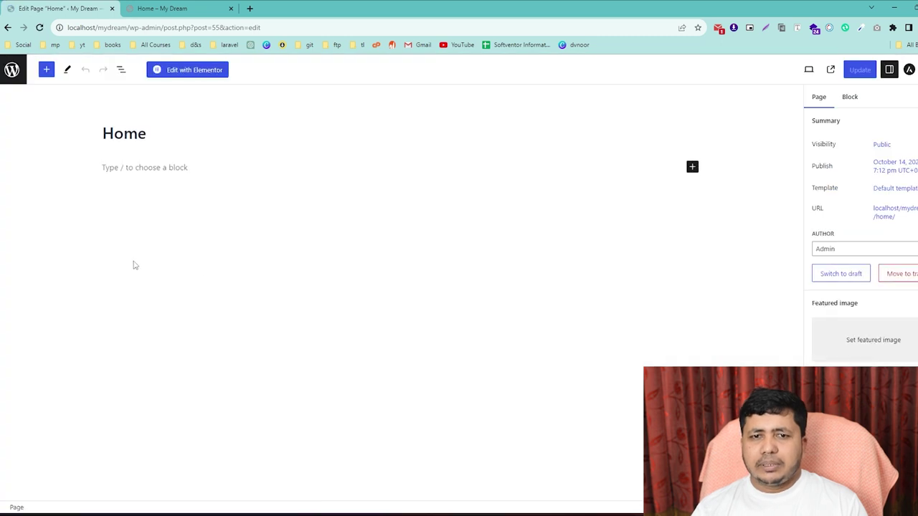
{"action": "left_click", "coordinate": [175, 72]}
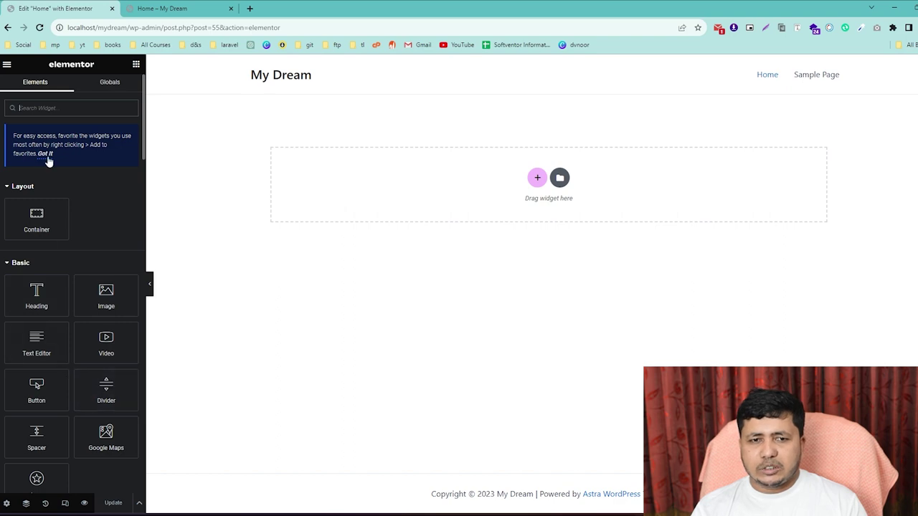
{"action": "scroll", "coordinate": [72, 307], "scroll_direction": "down", "scroll_amount": 8}
{"action": "scroll", "coordinate": [65, 305], "scroll_direction": "down", "scroll_amount": 8}
{"action": "scroll", "coordinate": [64, 301], "scroll_direction": "up", "scroll_amount": 10}
{"action": "scroll", "coordinate": [56, 227], "scroll_direction": "up", "scroll_amount": 4}
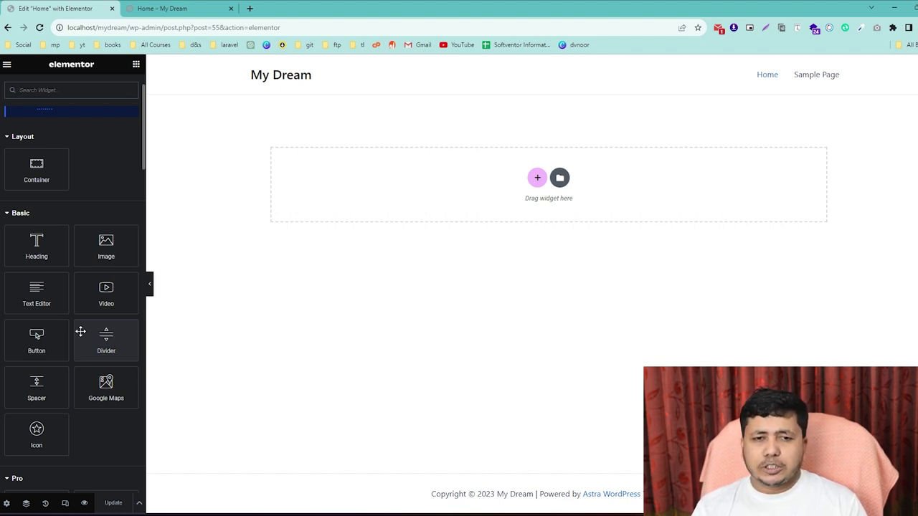
Look through the Basic, Pro and General widgets, and expand the Site, Single, WooCommerce and WordPress categories to examine theirs
{"action": "left_click", "coordinate": [11, 91]}
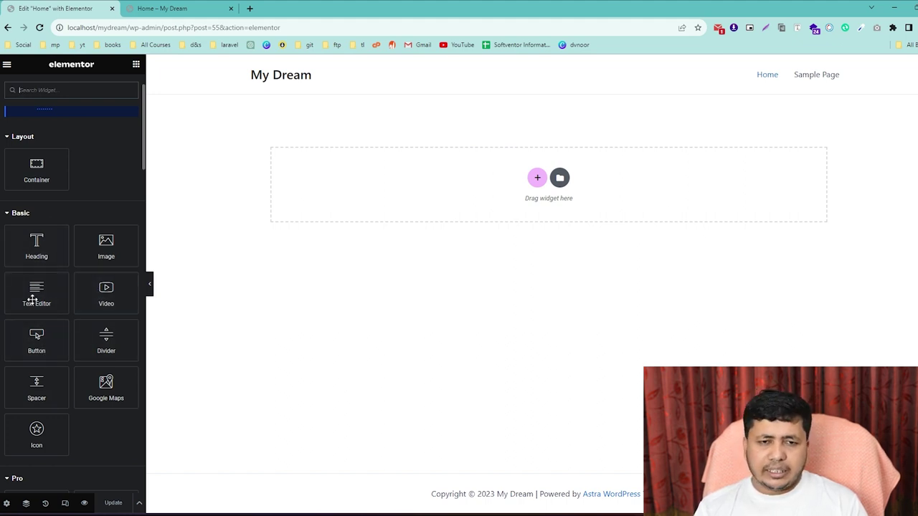
{"action": "scroll", "coordinate": [28, 301], "scroll_direction": "down", "scroll_amount": 3}
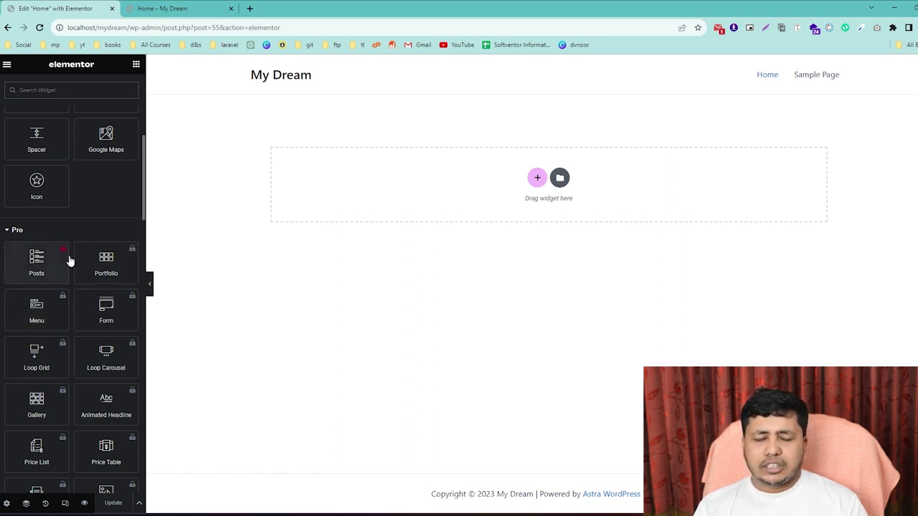
{"action": "scroll", "coordinate": [91, 308], "scroll_direction": "down", "scroll_amount": 2}
{"action": "scroll", "coordinate": [91, 315], "scroll_direction": "down", "scroll_amount": 10}
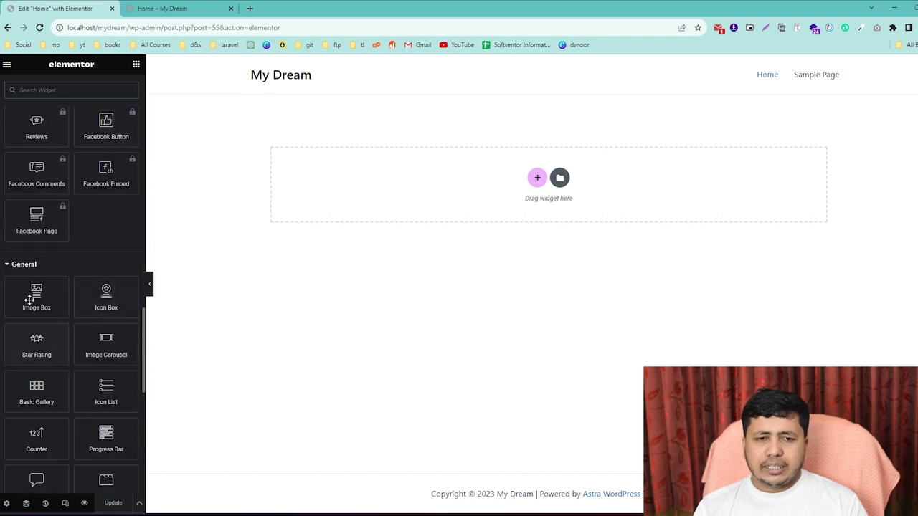
{"action": "scroll", "coordinate": [63, 322], "scroll_direction": "down", "scroll_amount": 10}
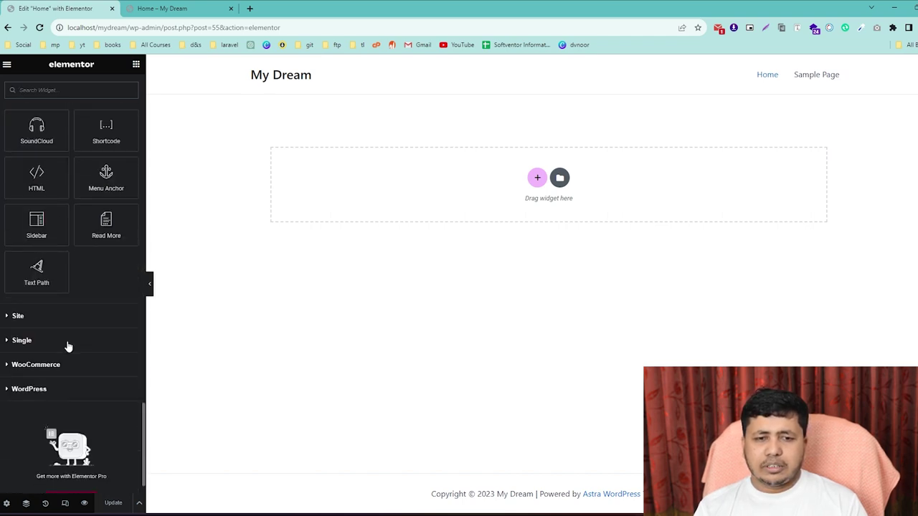
{"action": "left_click", "coordinate": [21, 284]}
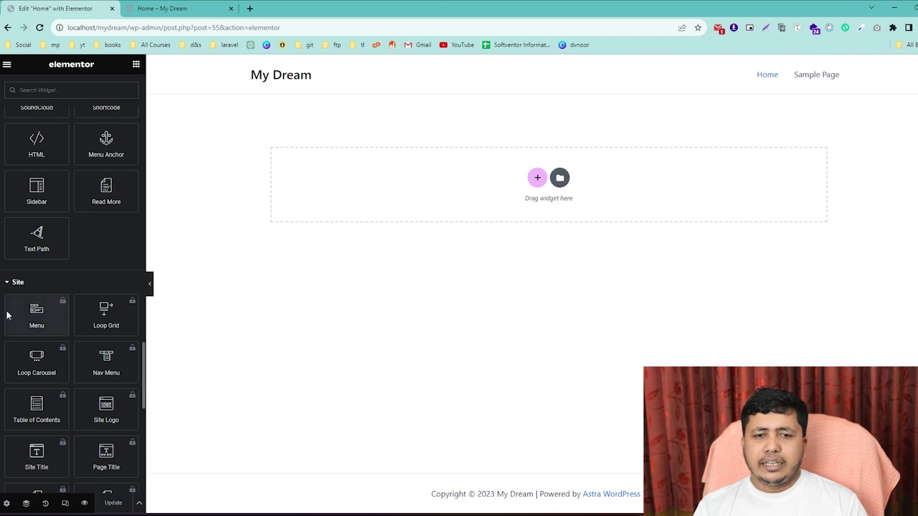
{"action": "scroll", "coordinate": [65, 315], "scroll_direction": "down", "scroll_amount": 8}
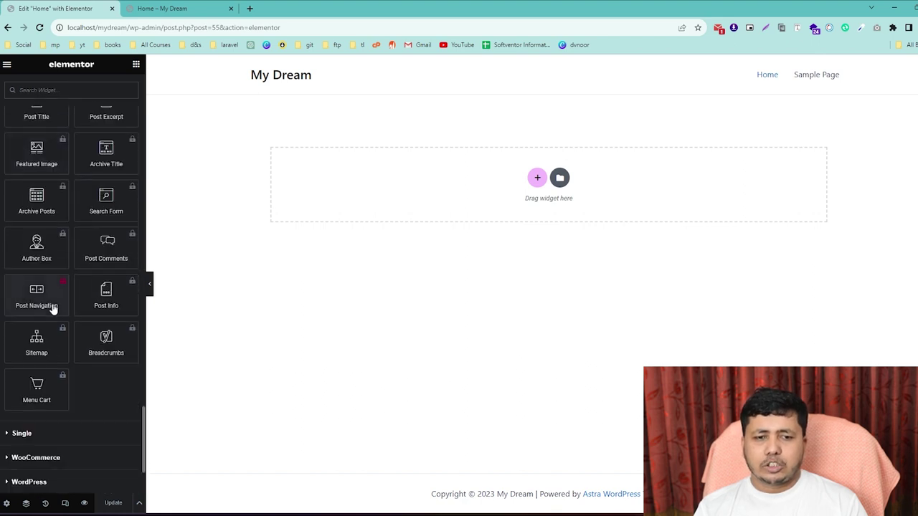
{"action": "left_click", "coordinate": [21, 307]}
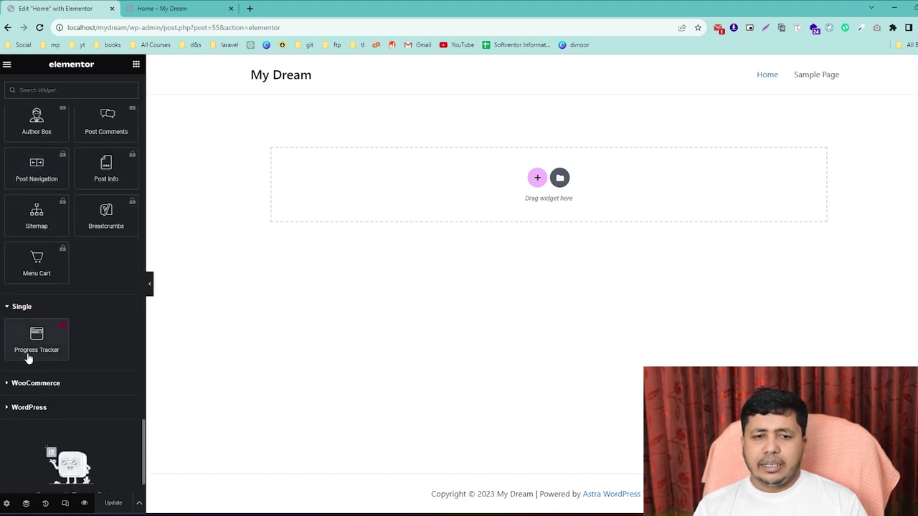
{"action": "scroll", "coordinate": [48, 358], "scroll_direction": "down", "scroll_amount": 1}
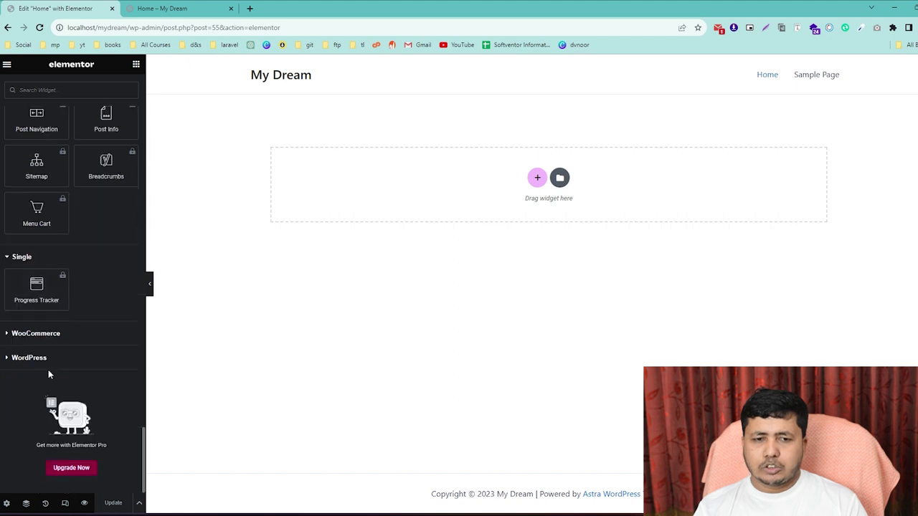
{"action": "left_click", "coordinate": [26, 333]}
{"action": "scroll", "coordinate": [43, 323], "scroll_direction": "down", "scroll_amount": 10}
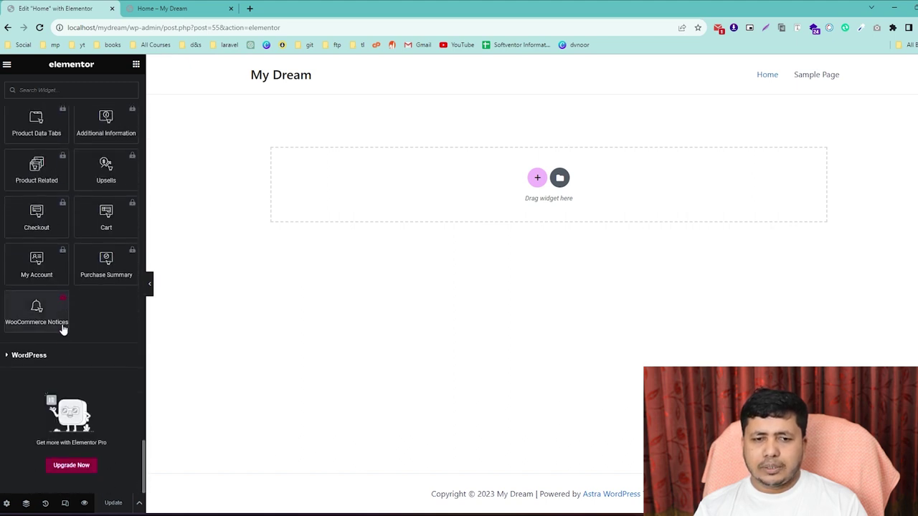
{"action": "left_click", "coordinate": [43, 358]}
{"action": "scroll", "coordinate": [70, 334], "scroll_direction": "down", "scroll_amount": 4}
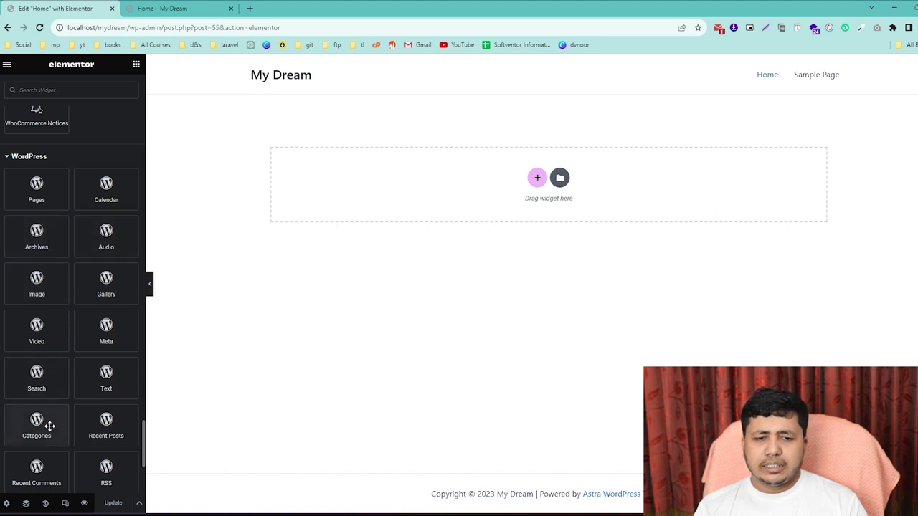
{"action": "scroll", "coordinate": [51, 426], "scroll_direction": "down", "scroll_amount": 3}
{"action": "scroll", "coordinate": [50, 422], "scroll_direction": "up", "scroll_amount": 7}
{"action": "scroll", "coordinate": [51, 422], "scroll_direction": "up", "scroll_amount": 15}
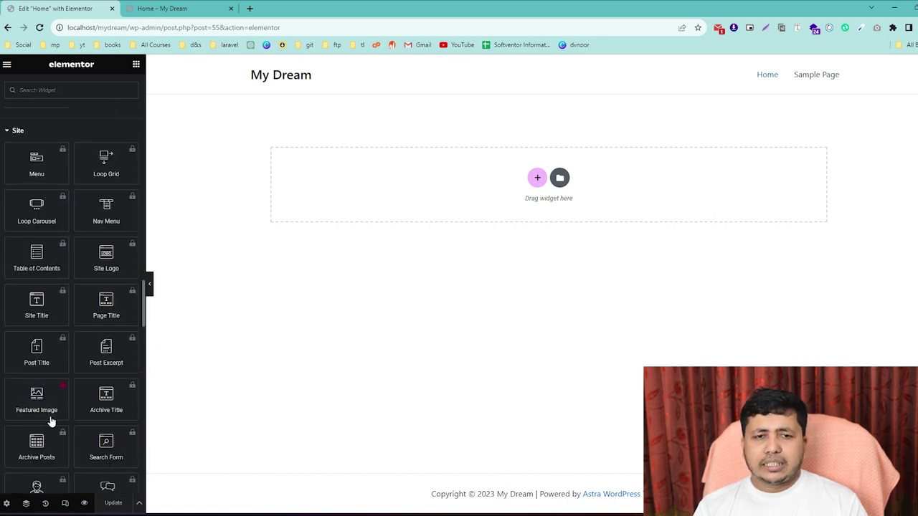
{"action": "scroll", "coordinate": [50, 419], "scroll_direction": "up", "scroll_amount": 1}
{"action": "scroll", "coordinate": [50, 419], "scroll_direction": "up", "scroll_amount": 15}
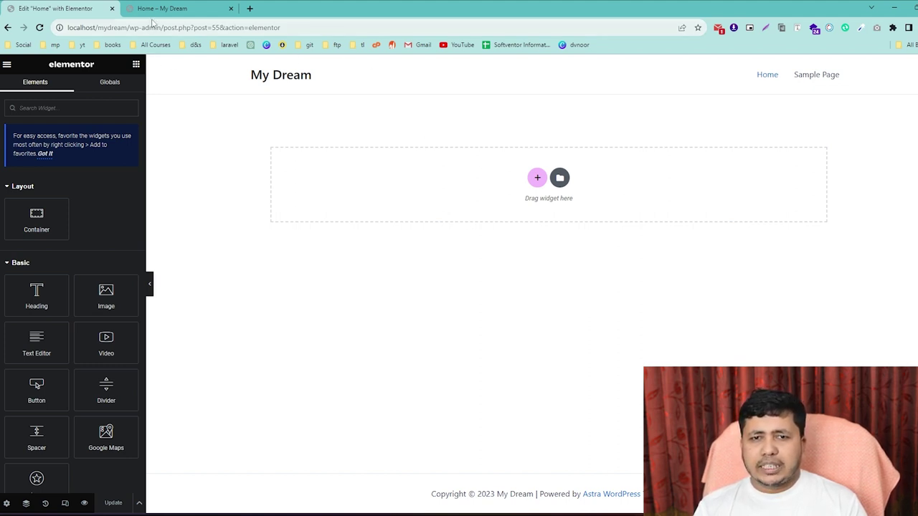
Open softventor.com in a new tab and examine the hero section of its home page
{"action": "left_click", "coordinate": [249, 8]}
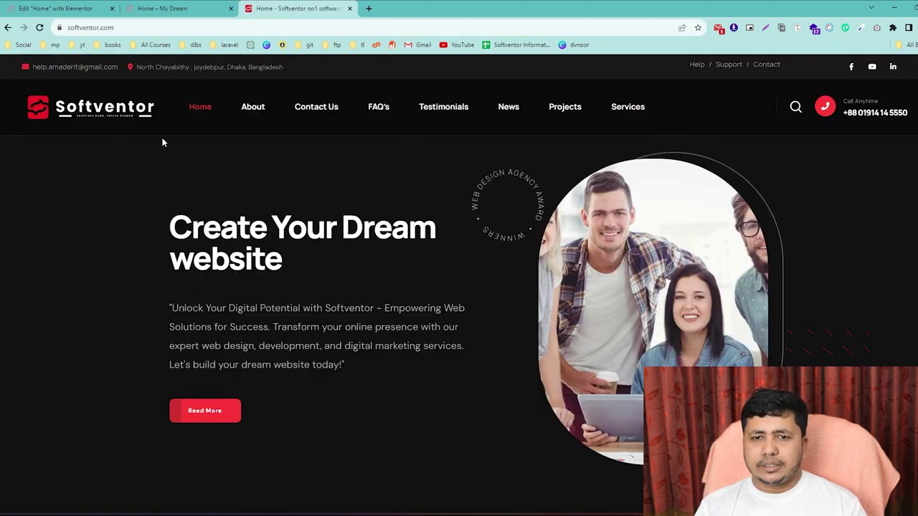
{"action": "scroll", "coordinate": [154, 242], "scroll_direction": "down", "scroll_amount": 2}
{"action": "scroll", "coordinate": [155, 243], "scroll_direction": "up", "scroll_amount": 1}
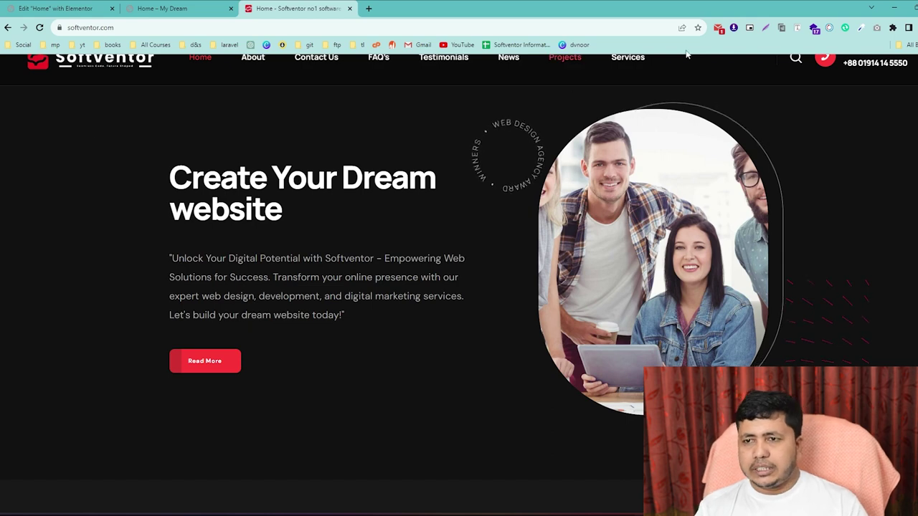
Capture the softventor.com hero section with Lightshot and outline its text column and image column with rectangles
{"action": "left_click", "coordinate": [764, 28]}
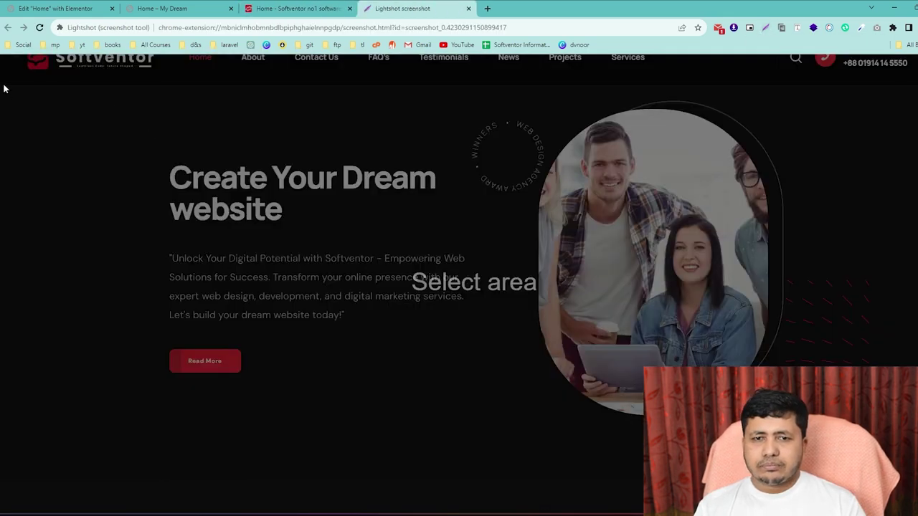
{"action": "left_click_drag", "start_coordinate": [4, 86], "coordinate": [917, 441]}
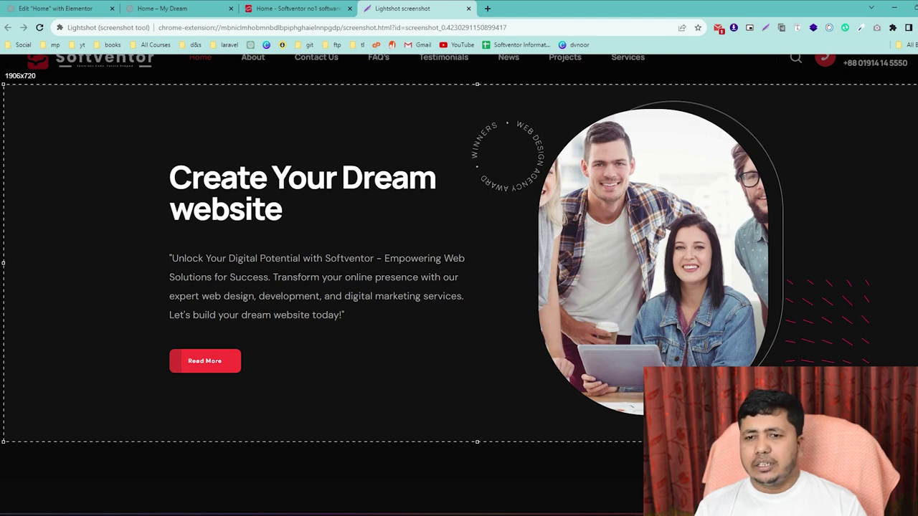
{"action": "mouse_move", "coordinate": [84, 129]}
{"action": "left_mouse_down"}
{"action": "mouse_move", "coordinate": [289, 376]}
{"action": "mouse_move", "coordinate": [441, 418]}
{"action": "mouse_move", "coordinate": [481, 417]}
{"action": "left_mouse_up"}
{"action": "mouse_move", "coordinate": [505, 120]}
{"action": "left_mouse_down"}
{"action": "mouse_move", "coordinate": [757, 422]}
{"action": "mouse_move", "coordinate": [882, 414]}
{"action": "left_mouse_up"}
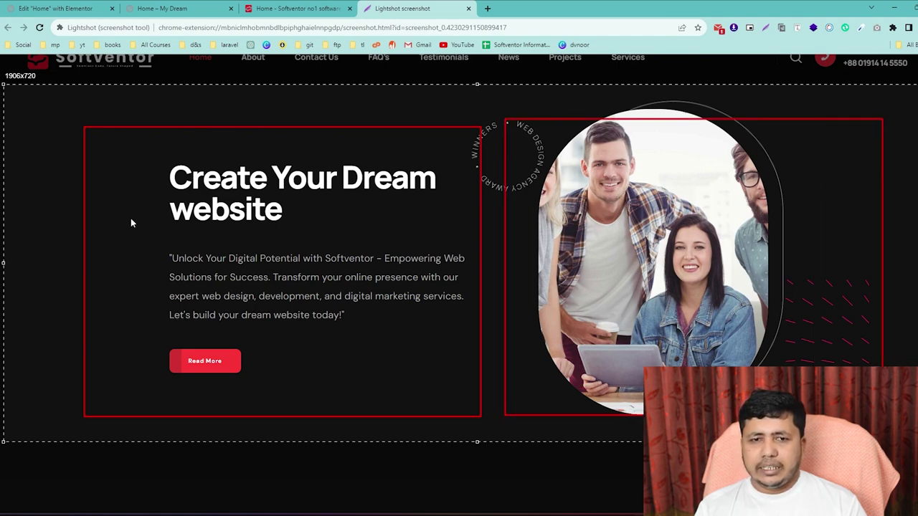
Outline the heading, the paragraph and the Read More button with separate rectangles in the screenshot
{"action": "left_click_drag", "start_coordinate": [147, 200], "coordinate": [445, 230]}
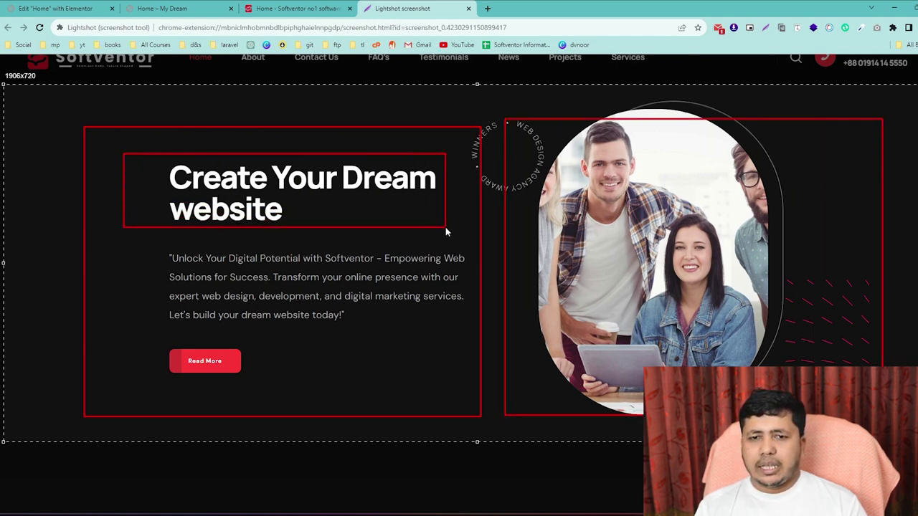
{"action": "left_click_drag", "start_coordinate": [127, 244], "coordinate": [471, 324]}
{"action": "left_click_drag", "start_coordinate": [124, 342], "coordinate": [295, 376]}
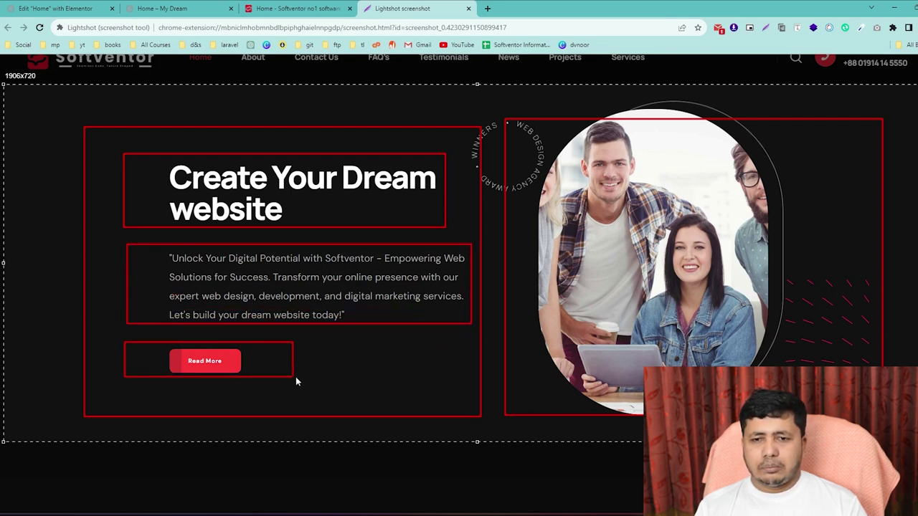
Outline the photo, dash pattern, circular award badge and whole hero section in the screenshot, and close the screenshot without saving
{"action": "mouse_move", "coordinate": [545, 147]}
{"action": "left_mouse_down"}
{"action": "mouse_move", "coordinate": [559, 182]}
{"action": "mouse_move", "coordinate": [764, 337]}
{"action": "left_mouse_up"}
{"action": "mouse_move", "coordinate": [781, 263]}
{"action": "left_mouse_down"}
{"action": "mouse_move", "coordinate": [833, 340]}
{"action": "mouse_move", "coordinate": [850, 349]}
{"action": "left_mouse_up"}
{"action": "left_click_drag", "start_coordinate": [487, 123], "coordinate": [540, 171]}
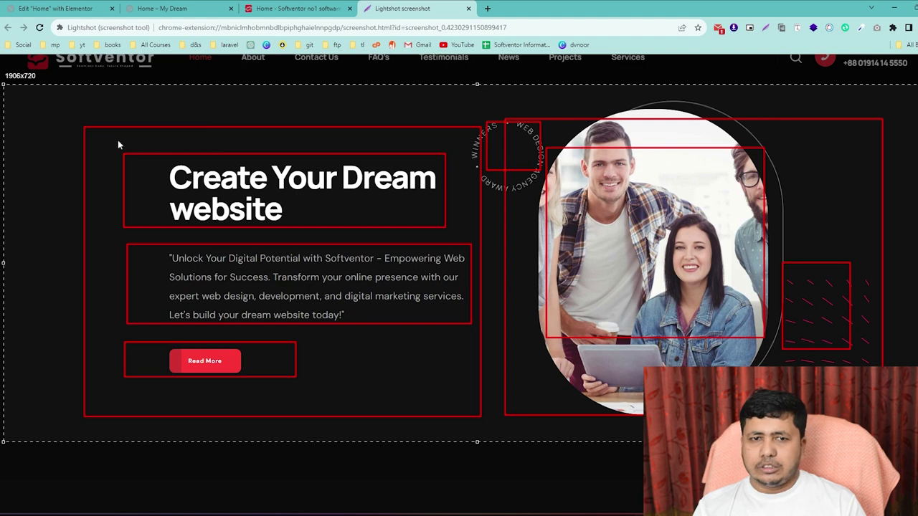
{"action": "mouse_move", "coordinate": [8, 91]}
{"action": "left_mouse_down"}
{"action": "mouse_move", "coordinate": [542, 400]}
{"action": "mouse_move", "coordinate": [915, 438]}
{"action": "left_mouse_up"}
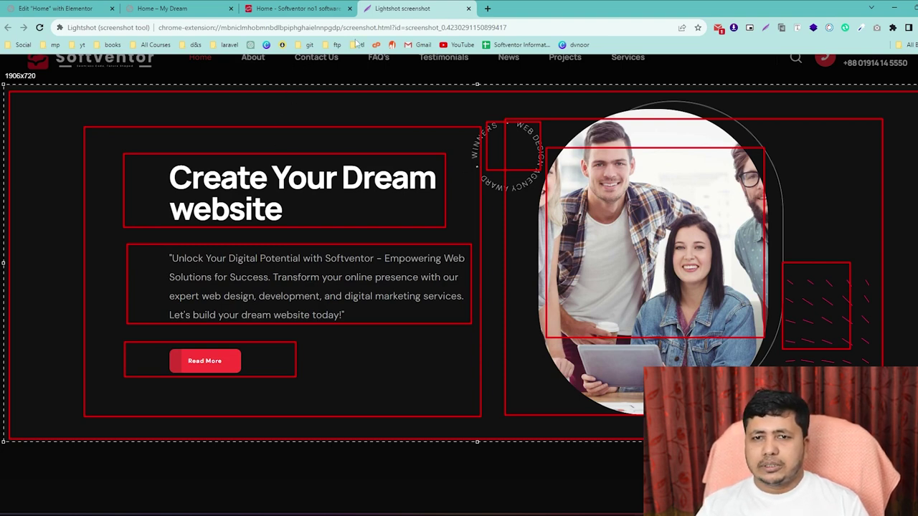
{"action": "left_click", "coordinate": [467, 8]}
Return to the Elementor editor and add a container with two equal side-by-side columns to the Home page
{"action": "left_click", "coordinate": [165, 8]}
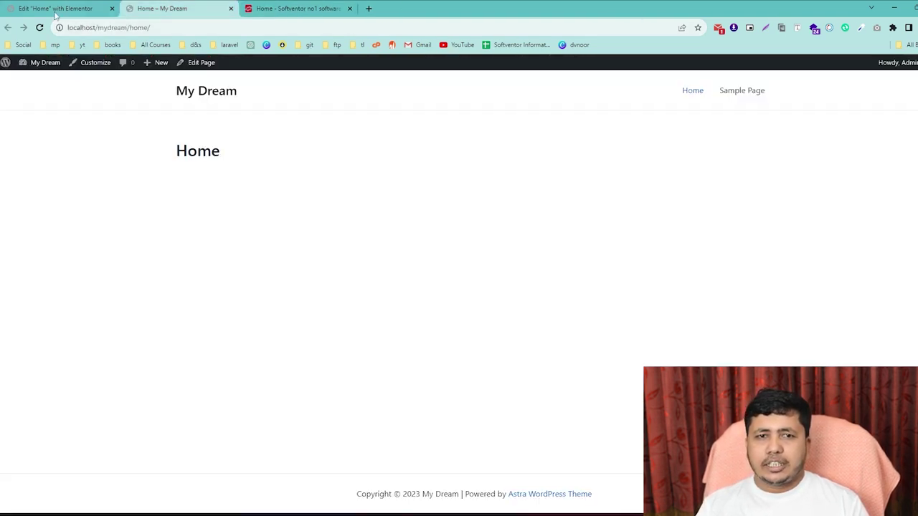
{"action": "left_click", "coordinate": [57, 9]}
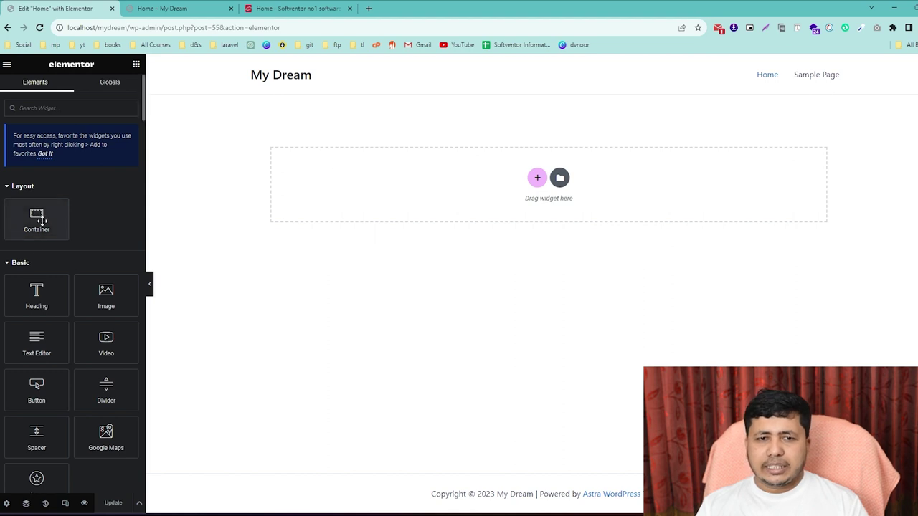
{"action": "left_click", "coordinate": [537, 177]}
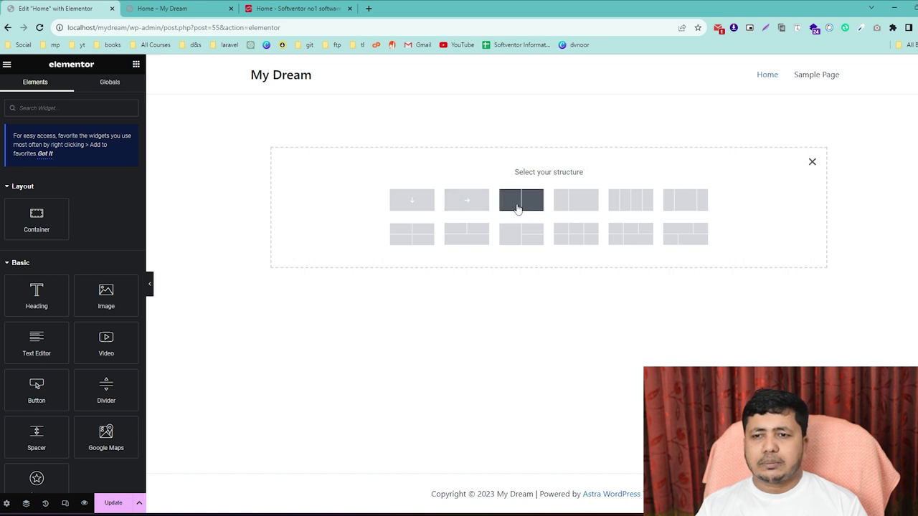
{"action": "left_click", "coordinate": [517, 202]}
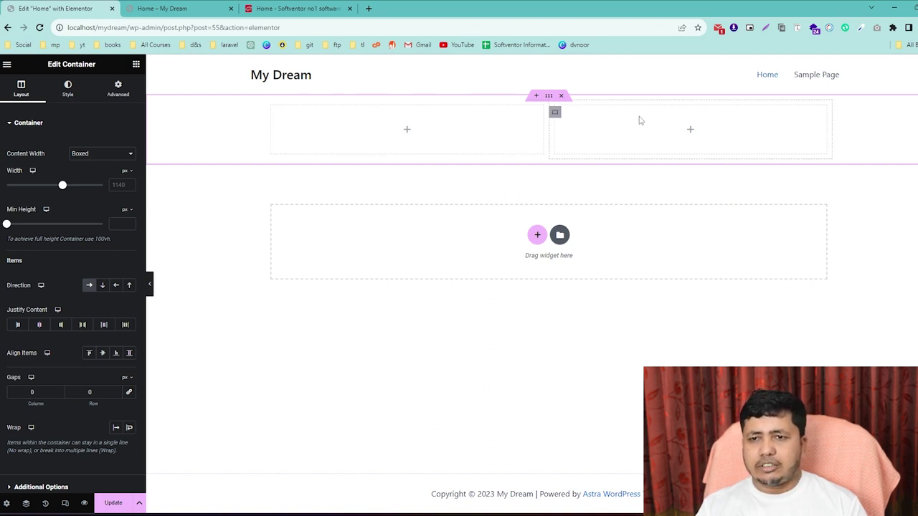
Switch to the softventor.com reference page and examine its hero heading
{"action": "left_click", "coordinate": [298, 8]}
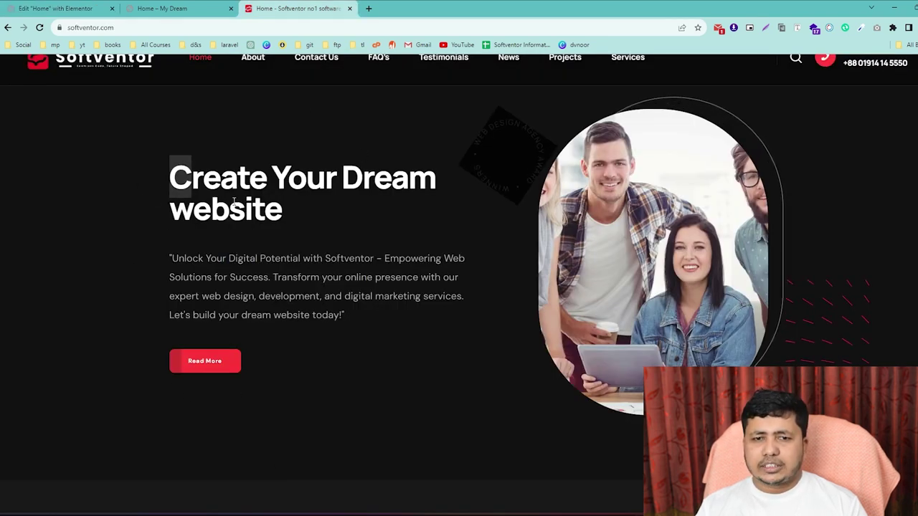
{"action": "triple_click", "coordinate": [227, 199]}
{"action": "left_click_drag", "start_coordinate": [227, 205], "coordinate": [354, 212]}
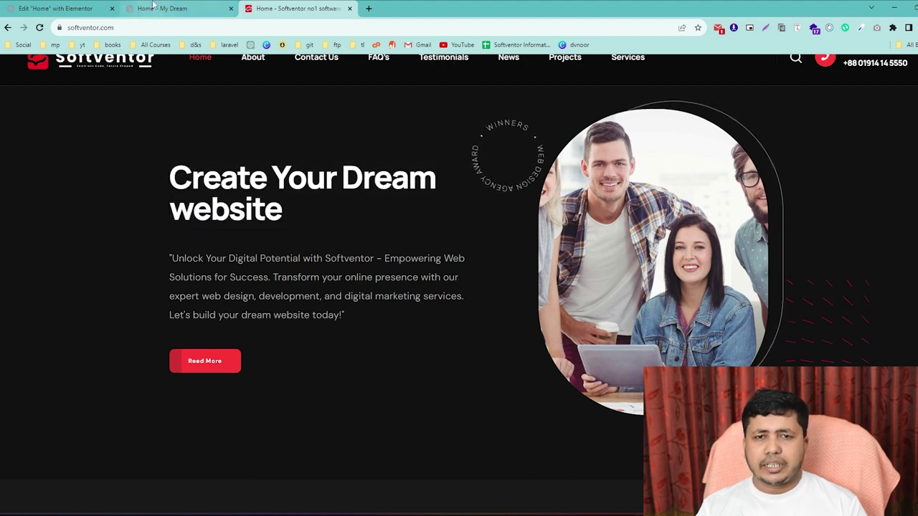
Return to the Elementor editor, close the published Home page tab and add a Heading widget to the container's left column
{"action": "left_click", "coordinate": [55, 8]}
{"action": "left_click", "coordinate": [231, 7]}
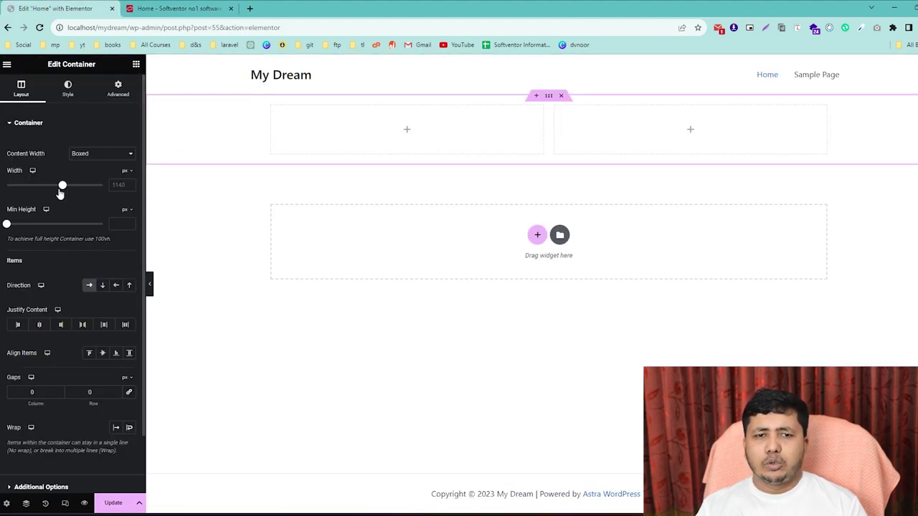
{"action": "left_click", "coordinate": [136, 65]}
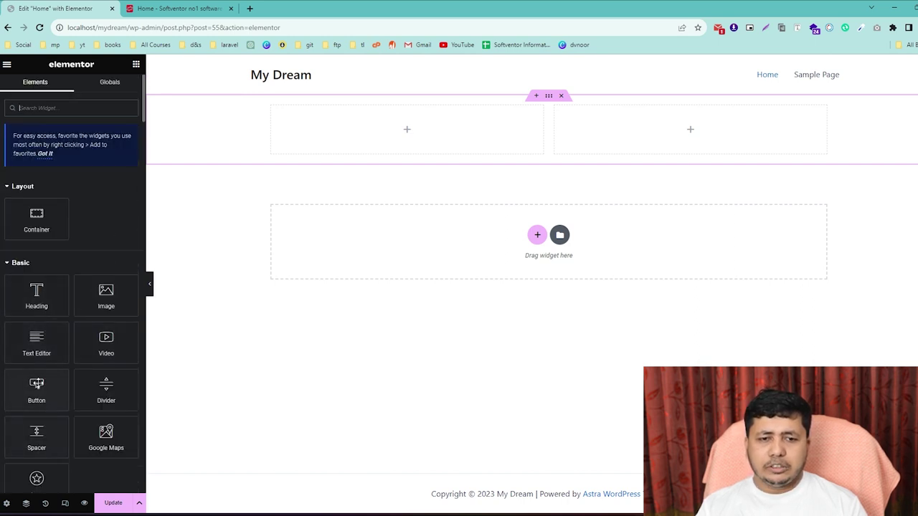
{"action": "left_click_drag", "start_coordinate": [44, 313], "coordinate": [396, 143]}
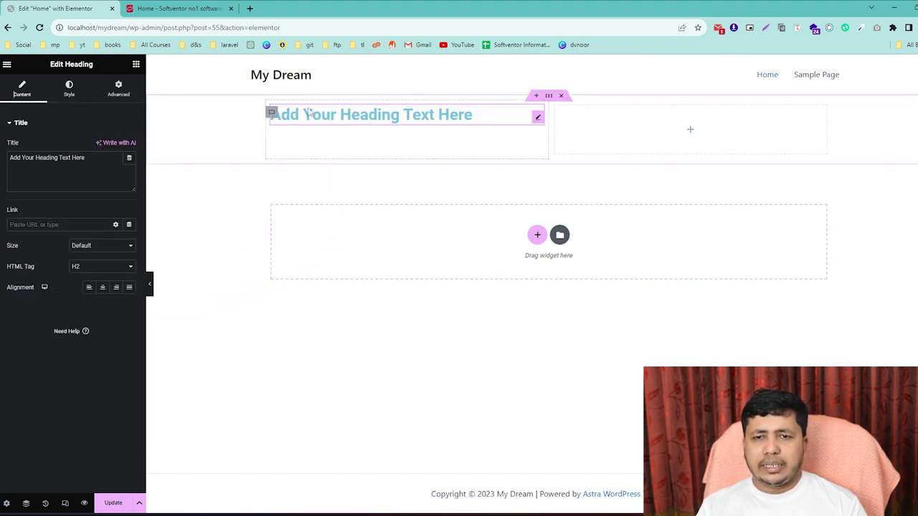
Copy the hero heading "Create Your Dream website" from softventor.com and use it as the title of the Heading widget
{"action": "left_click", "coordinate": [179, 8]}
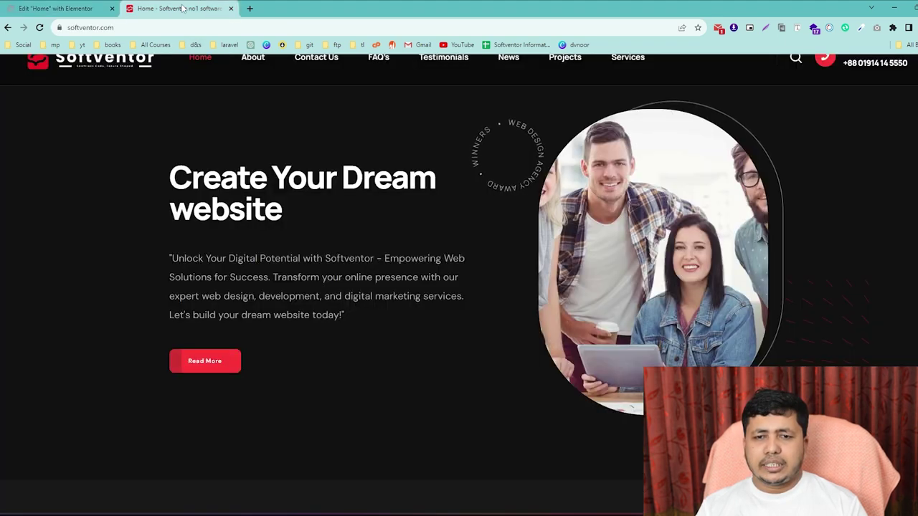
{"action": "left_click_drag", "start_coordinate": [285, 213], "coordinate": [168, 166]}
{"action": "key", "text": "ctrl+c"}
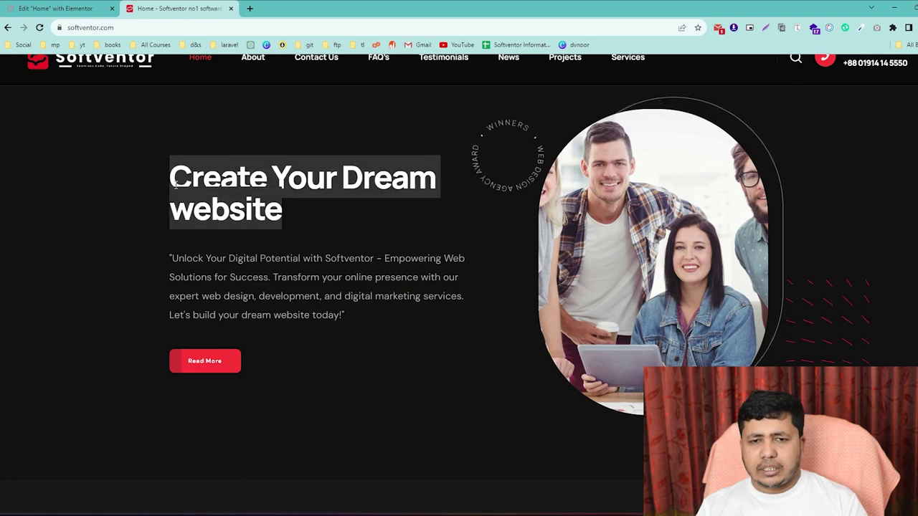
{"action": "key", "text": "ctrl+Tab"}
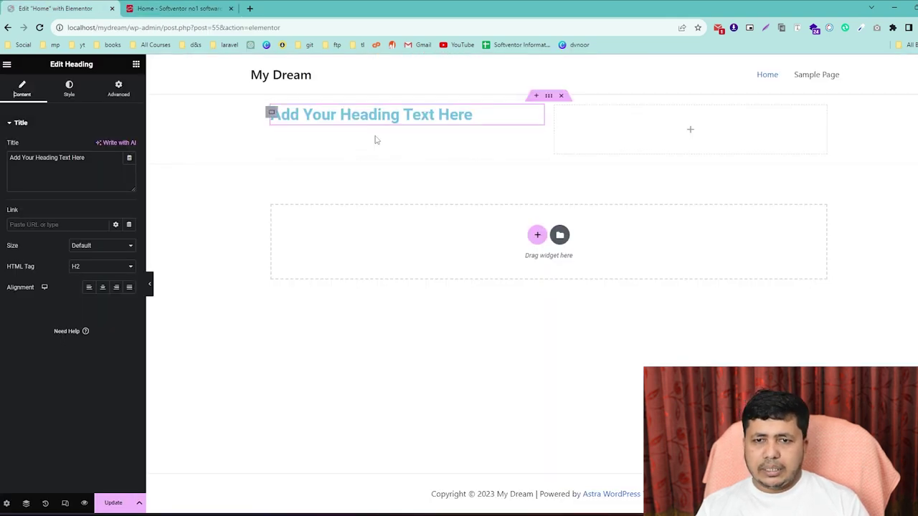
{"action": "triple_click", "coordinate": [92, 153]}
{"action": "key", "text": "ctrl+v"}
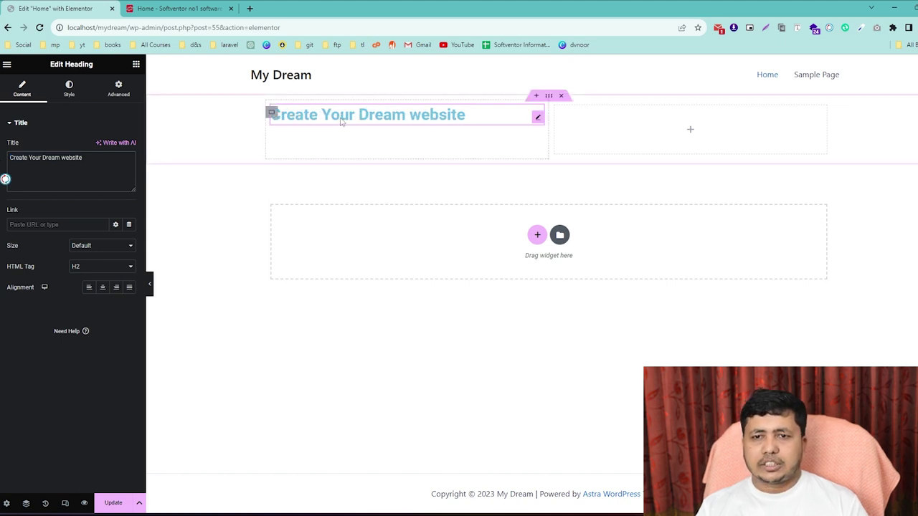
Copy the hero paragraph beginning "Unlock Your Digital Potential with Softventor" from softventor.com and return to the Elementor editor
{"action": "left_click", "coordinate": [177, 8]}
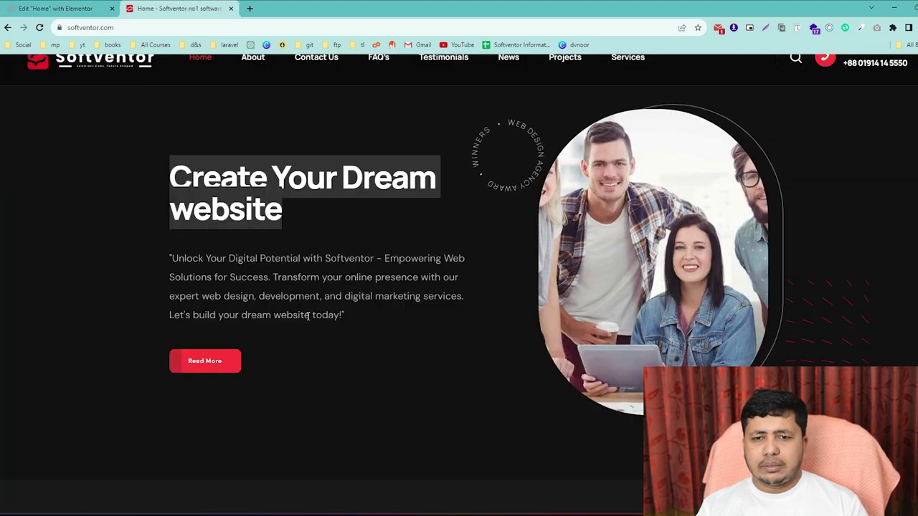
{"action": "left_click_drag", "start_coordinate": [346, 316], "coordinate": [162, 252]}
{"action": "key", "text": "ctrl+c"}
{"action": "key", "text": "ctrl+shift+Tab"}
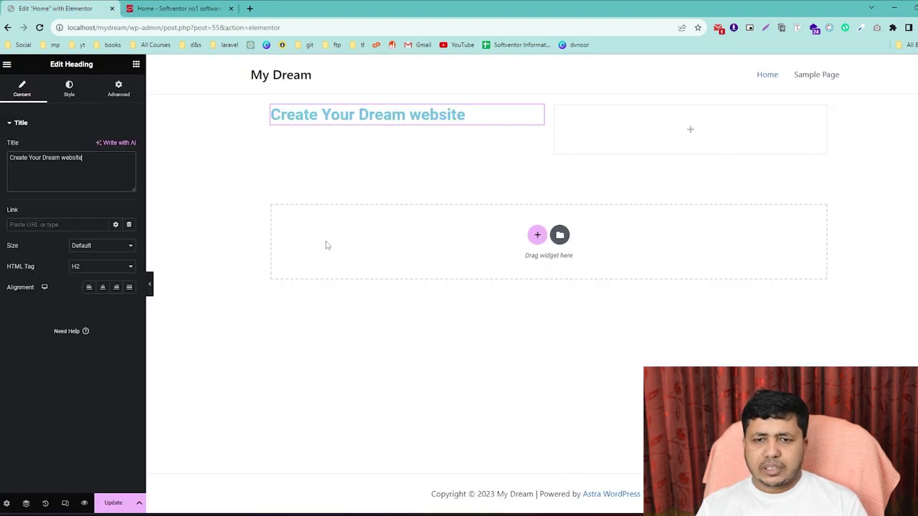
Add a Text Editor widget below the heading and replace its placeholder text with the copied hero paragraph
{"action": "left_click", "coordinate": [135, 65]}
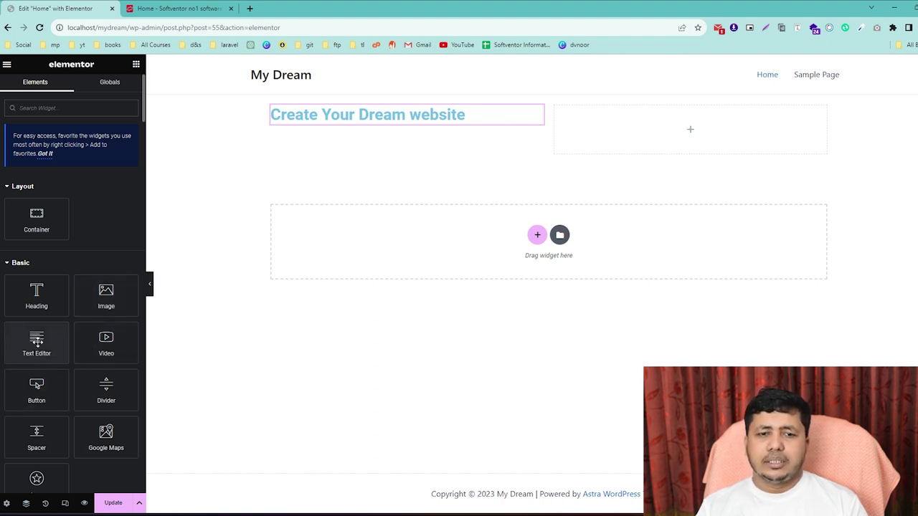
{"action": "left_click_drag", "start_coordinate": [34, 343], "coordinate": [353, 125]}
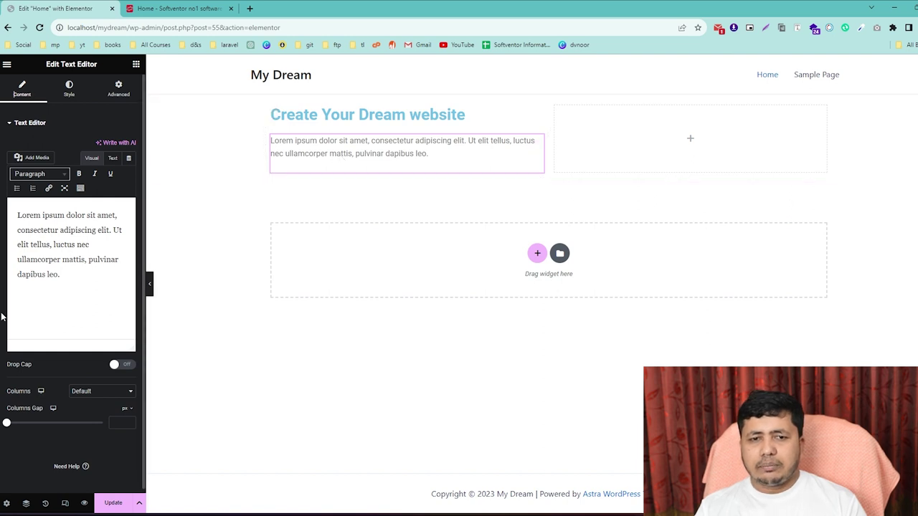
{"action": "left_click_drag", "start_coordinate": [63, 283], "coordinate": [10, 214]}
{"action": "key", "text": "ctrl+v"}
{"action": "key", "text": "ctrl+z"}
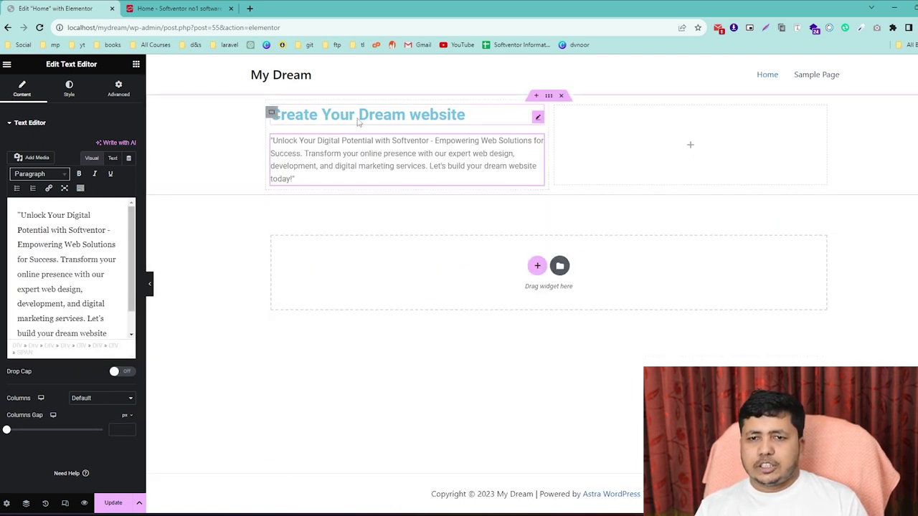
Save the hero image from softventor.com to the computer as bg31-600x800.jpg and return to the Elementor editor
{"action": "left_click", "coordinate": [179, 8]}
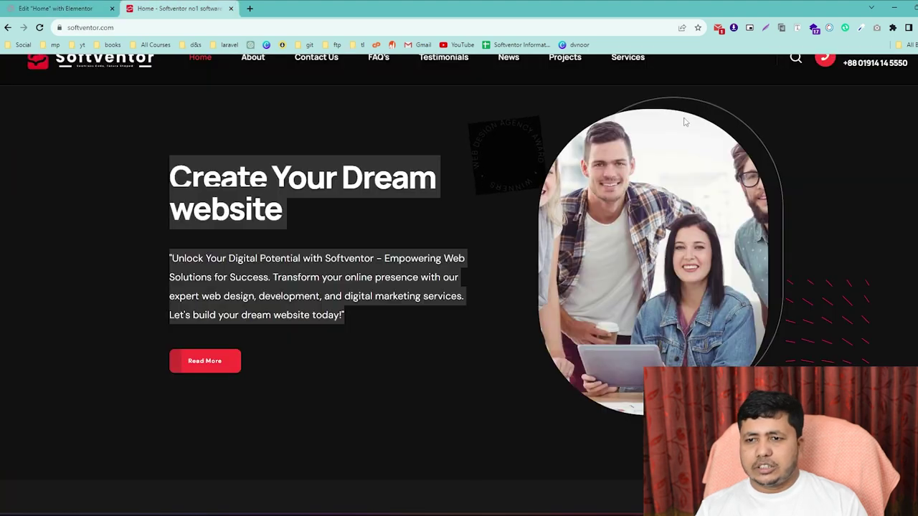
{"action": "right_click", "coordinate": [701, 240]}
{"action": "left_click", "coordinate": [732, 277]}
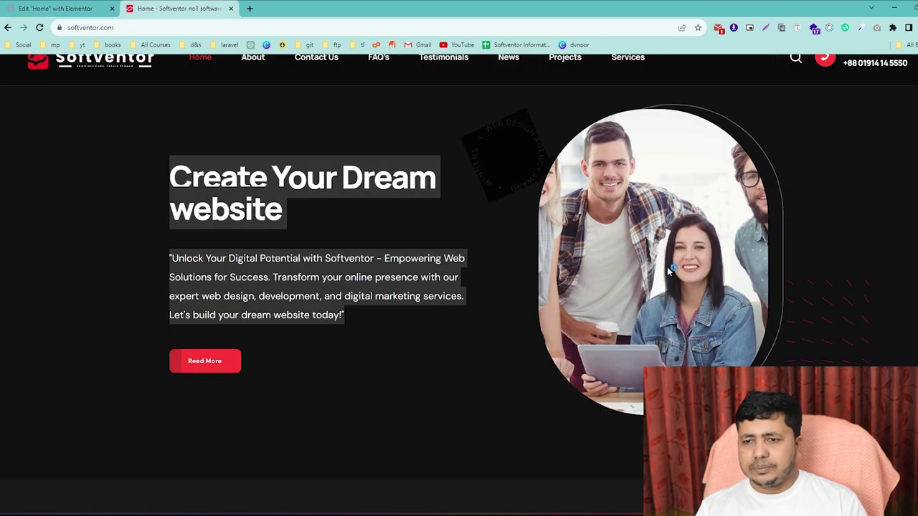
{"action": "key", "text": "Return"}
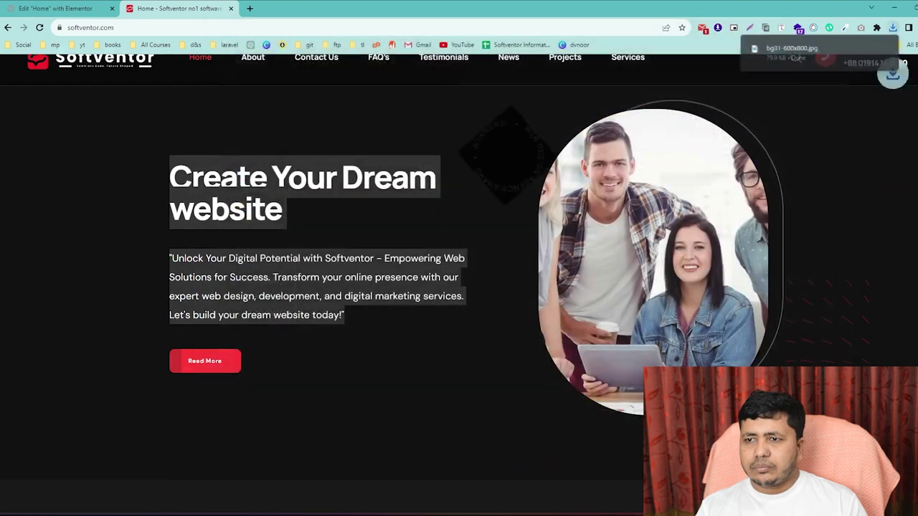
{"action": "key", "text": "ctrl+shift+Tab"}
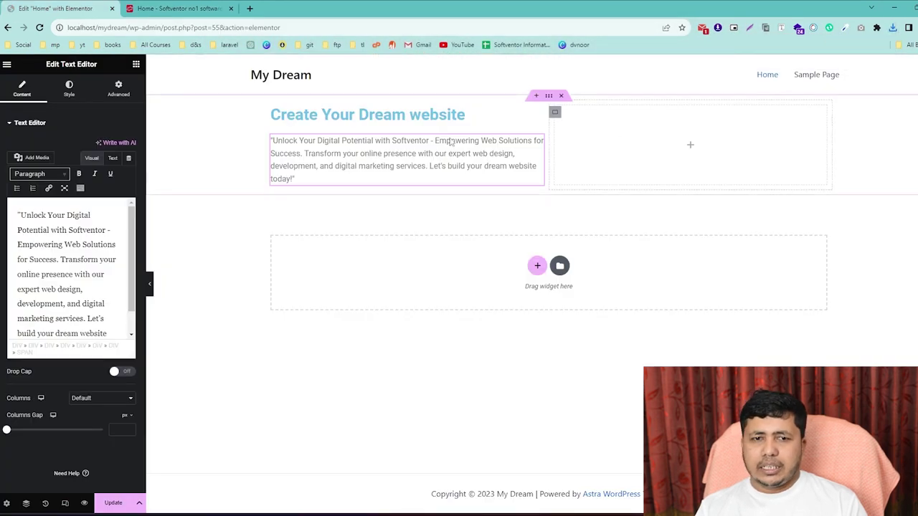
Add an Image widget to the container's right column and upload the downloaded bg31-600x800.jpg as its image
{"action": "left_click", "coordinate": [136, 64]}
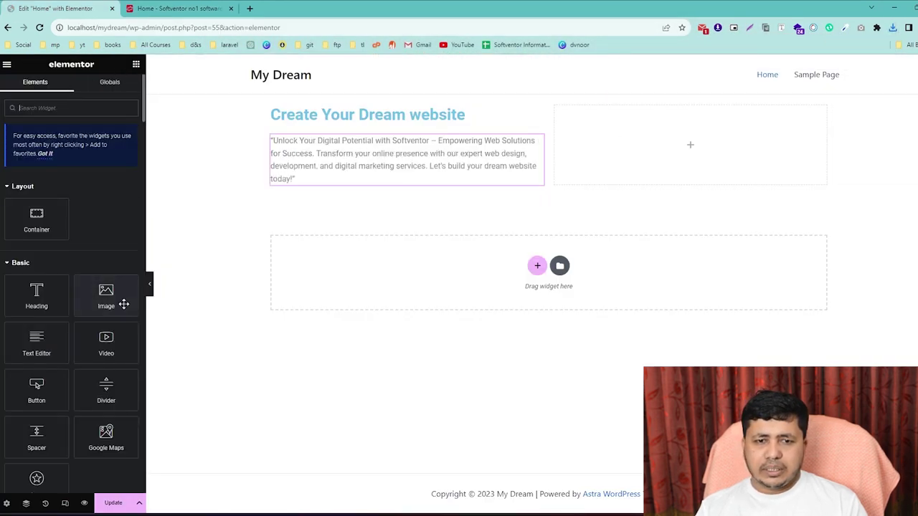
{"action": "left_click_drag", "start_coordinate": [106, 294], "coordinate": [687, 162]}
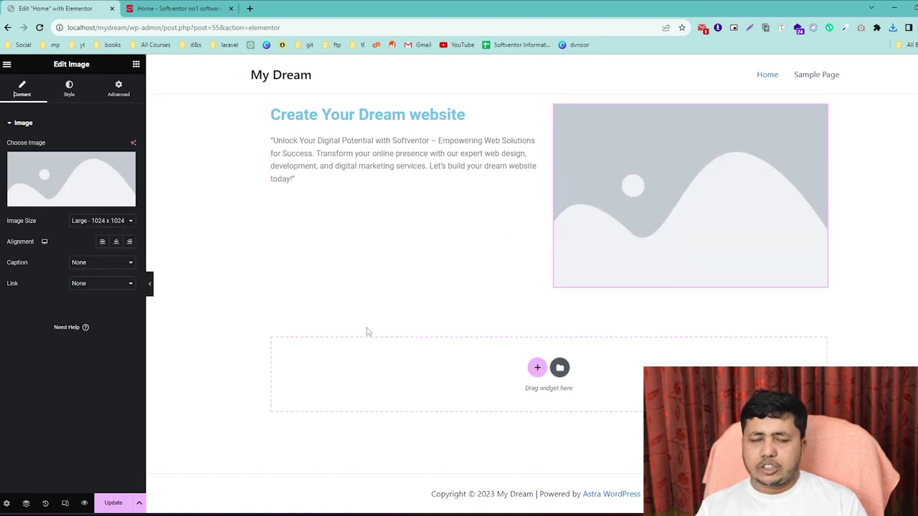
{"action": "left_click", "coordinate": [61, 180]}
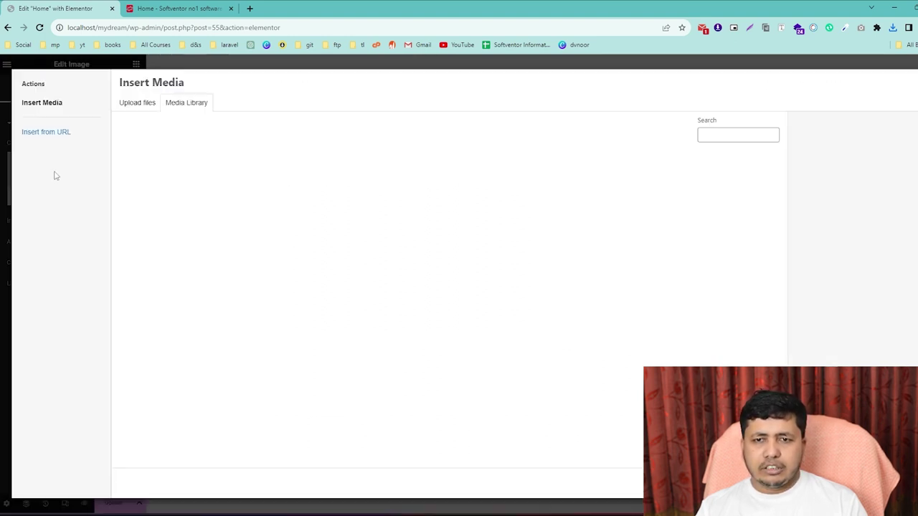
{"action": "left_click", "coordinate": [133, 104]}
{"action": "left_click", "coordinate": [898, 29]}
{"action": "left_click_drag", "start_coordinate": [785, 69], "coordinate": [529, 292]}
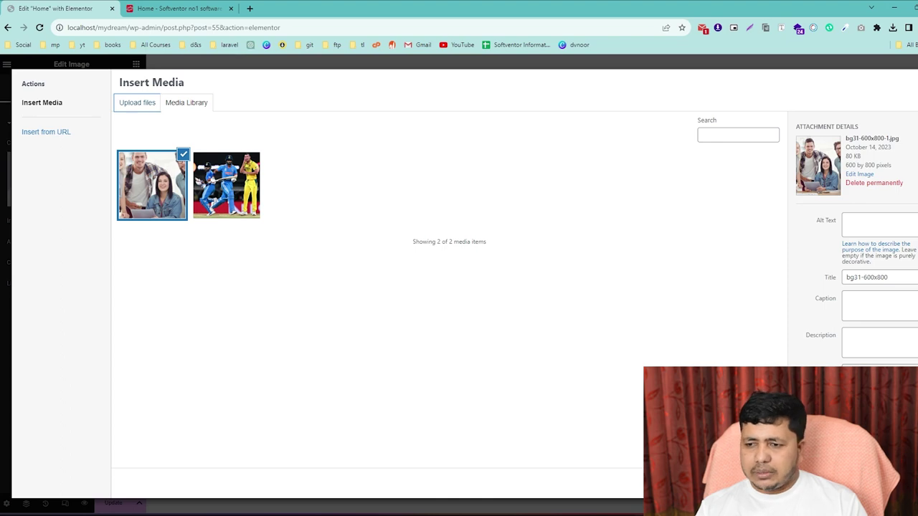
{"action": "left_click", "coordinate": [875, 495]}
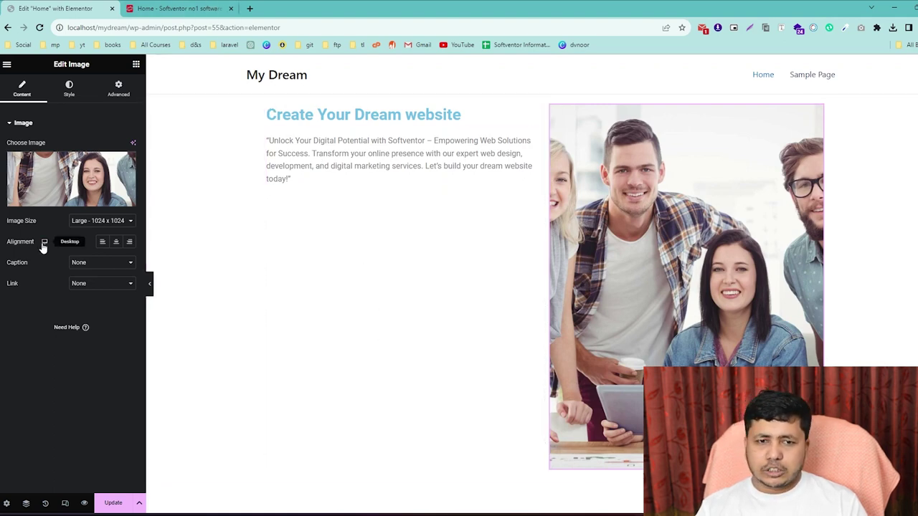
Set the hero image's height to 430 px in its style settings, staying on the page if asked to leave
{"action": "left_click", "coordinate": [68, 89]}
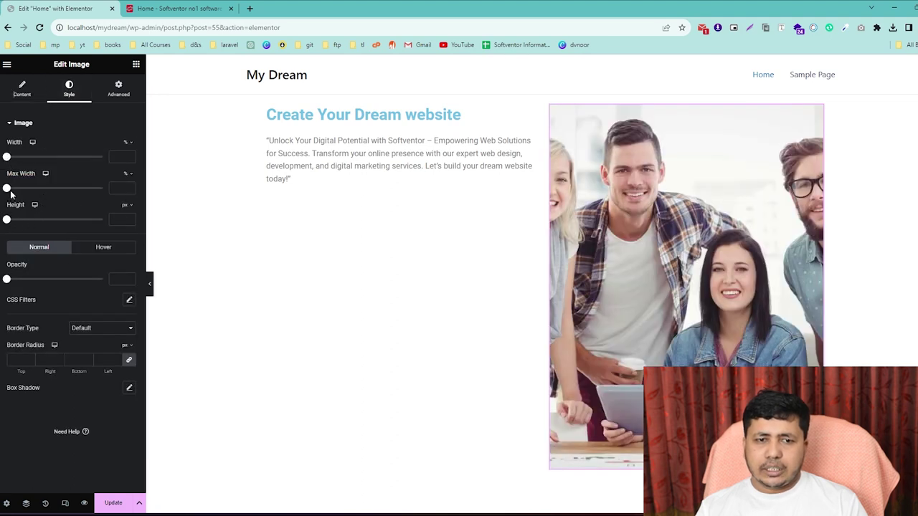
{"action": "left_click_drag", "start_coordinate": [7, 222], "coordinate": [44, 224]}
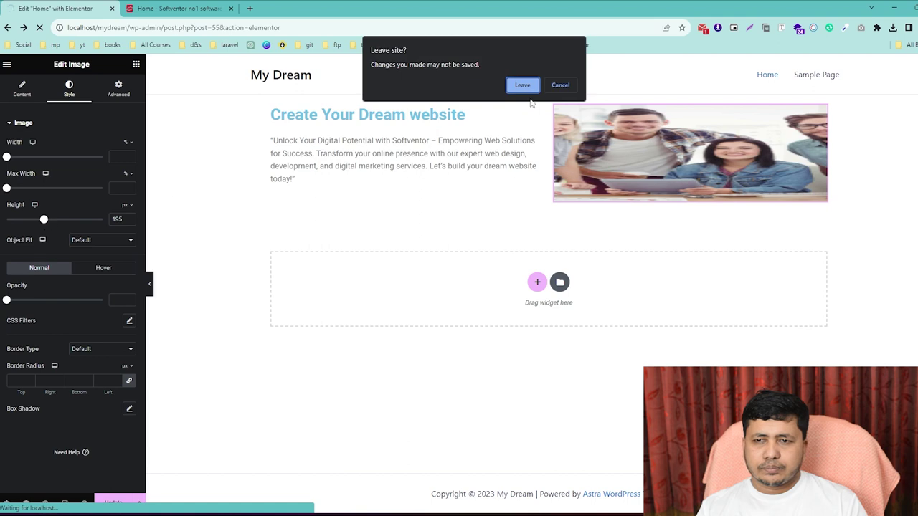
{"action": "left_click", "coordinate": [560, 84]}
{"action": "left_click_drag", "start_coordinate": [44, 221], "coordinate": [89, 221]}
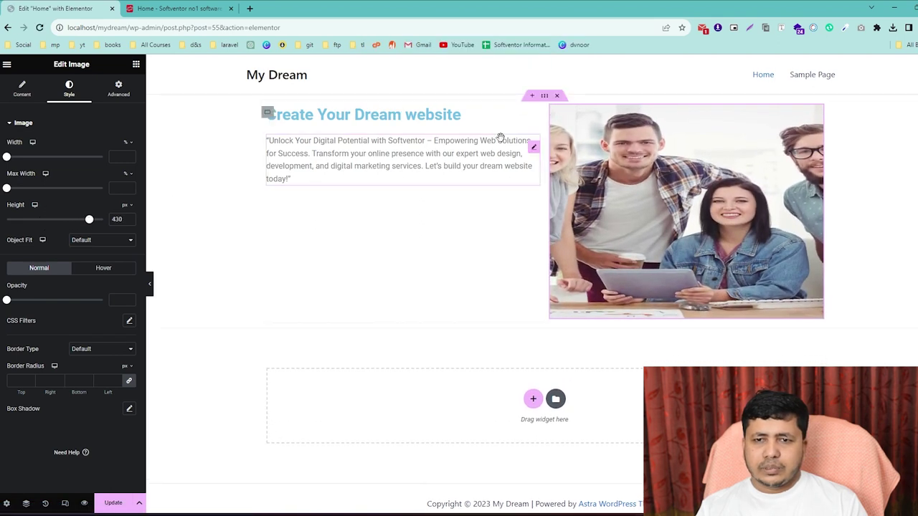
Center the left column's content vertically with Justify Content and update the Home page
{"action": "left_click", "coordinate": [401, 251]}
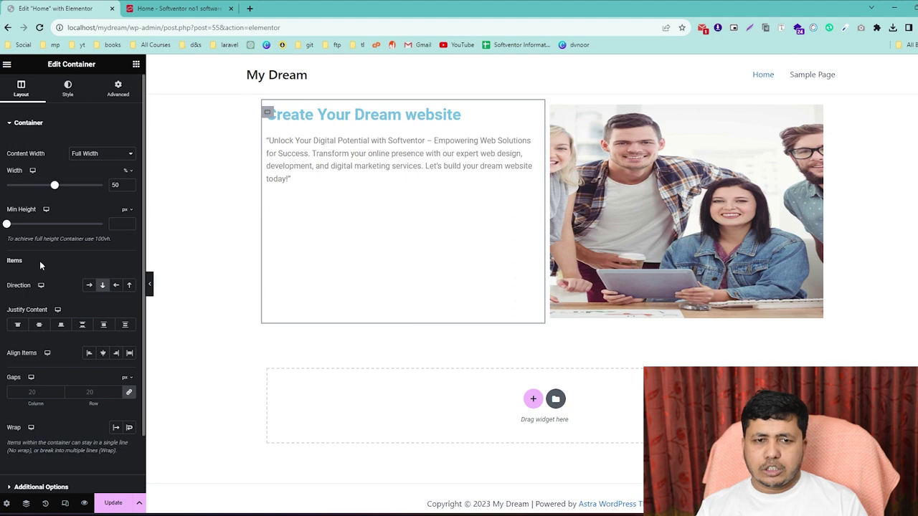
{"action": "left_click", "coordinate": [39, 325]}
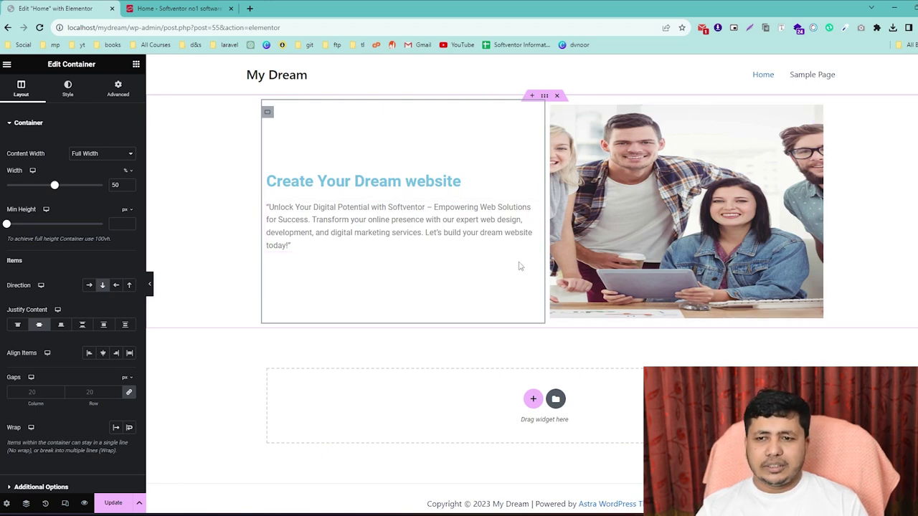
{"action": "left_click", "coordinate": [109, 505]}
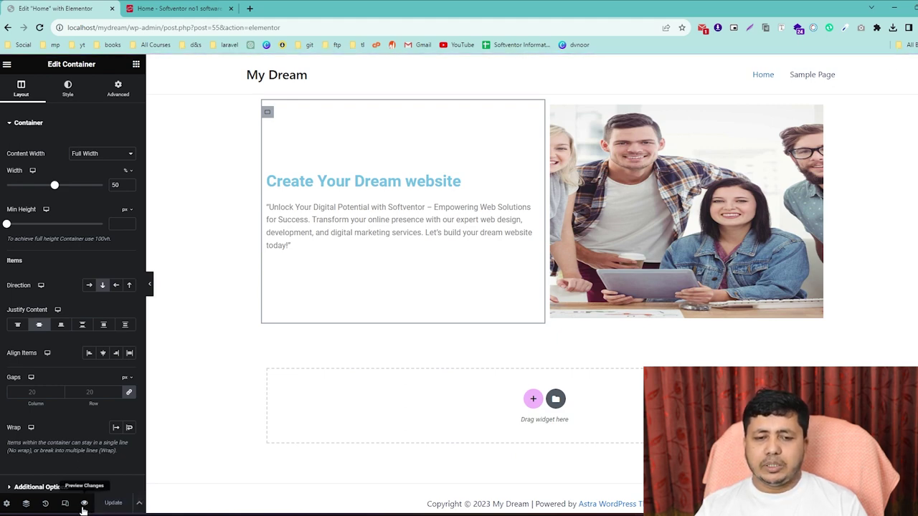
Preview the Home page and compare its hero section with the one on softventor.com
{"action": "left_click", "coordinate": [85, 505]}
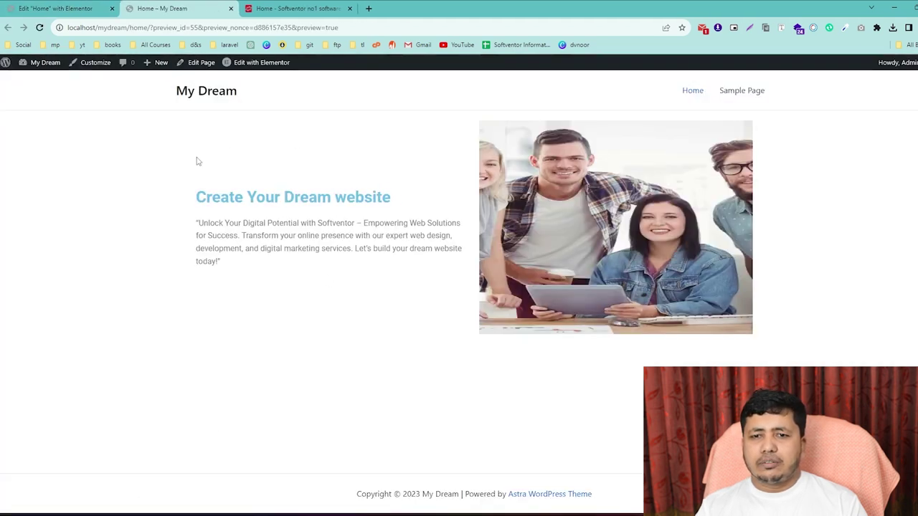
{"action": "left_click", "coordinate": [258, 8]}
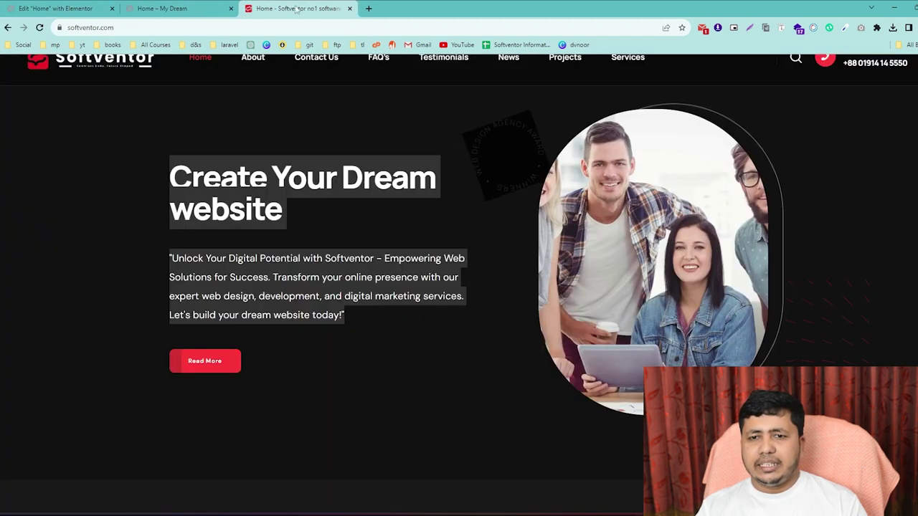
{"action": "left_click", "coordinate": [161, 8]}
{"action": "left_click", "coordinate": [310, 13]}
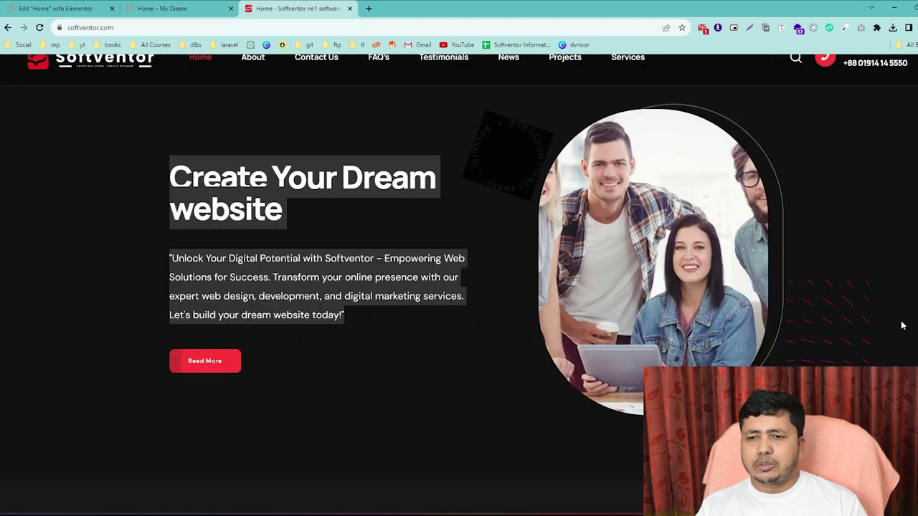
{"action": "left_click", "coordinate": [172, 10]}
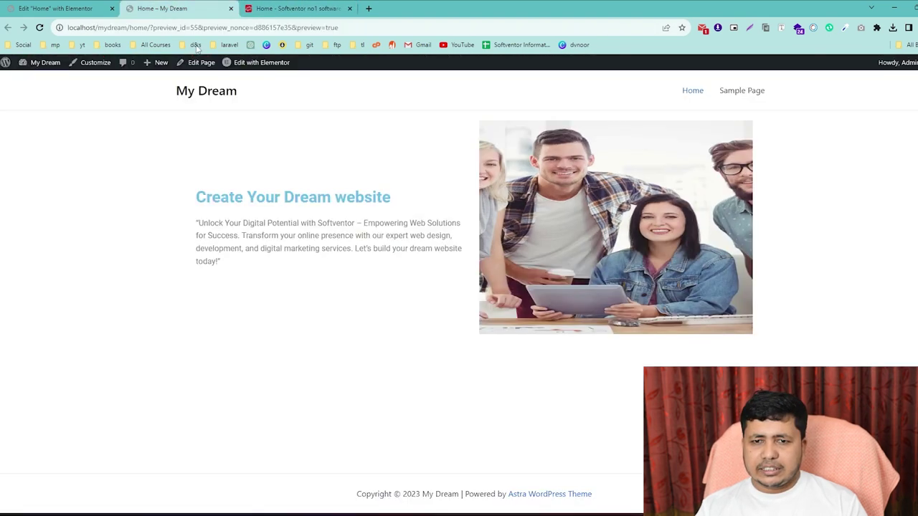
{"action": "left_click_drag", "start_coordinate": [272, 184], "coordinate": [750, 205]}
{"action": "left_click", "coordinate": [225, 352]}
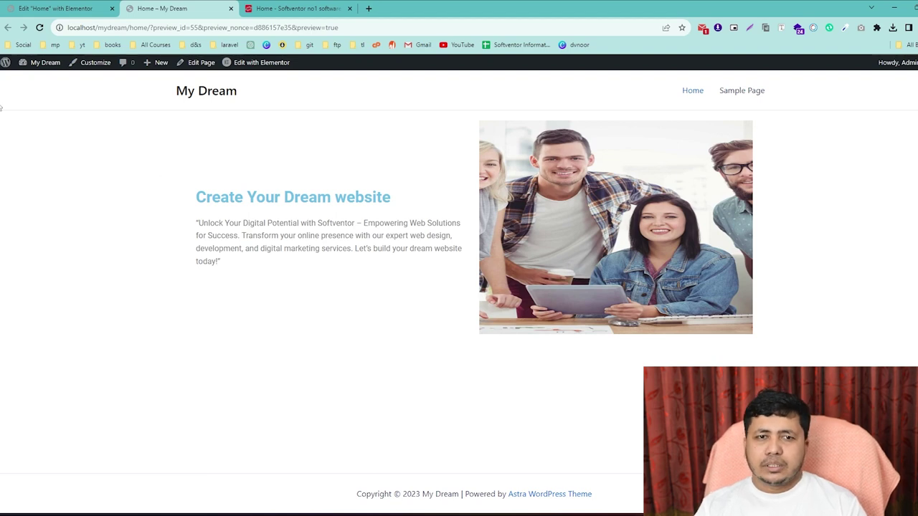
Return to the Elementor editor and exit it to the WordPress page list
{"action": "left_click", "coordinate": [56, 8]}
{"action": "left_click", "coordinate": [6, 64]}
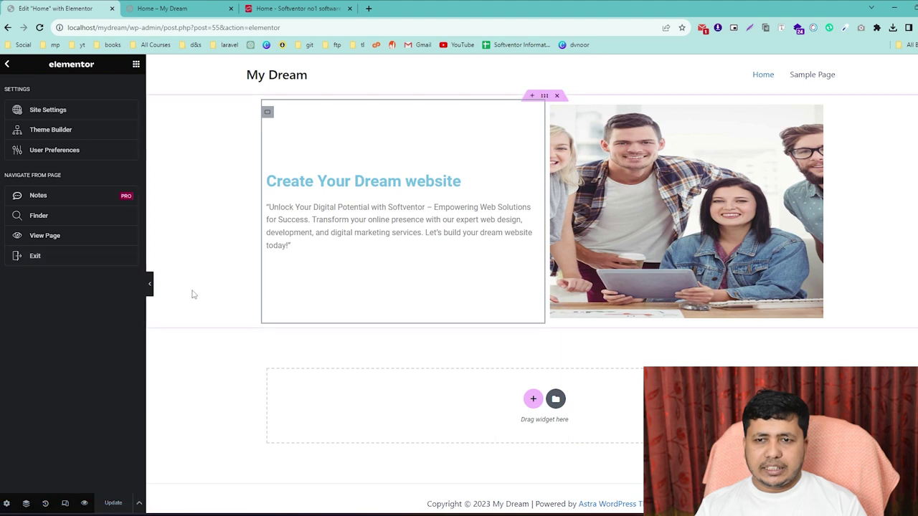
{"action": "left_click", "coordinate": [35, 256]}
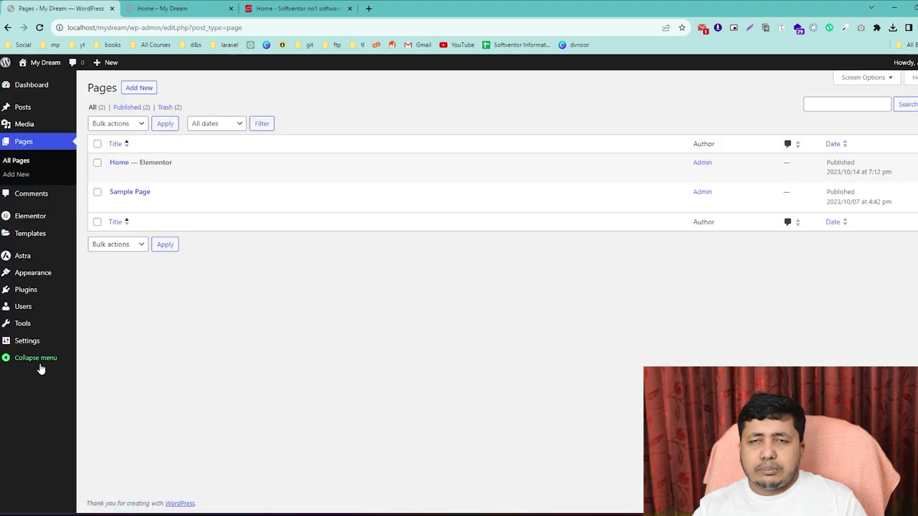
Disable Elementor for the Posts and Pages post types in the Elementor settings and save the changes
{"action": "mouse_move", "coordinate": [31, 260]}
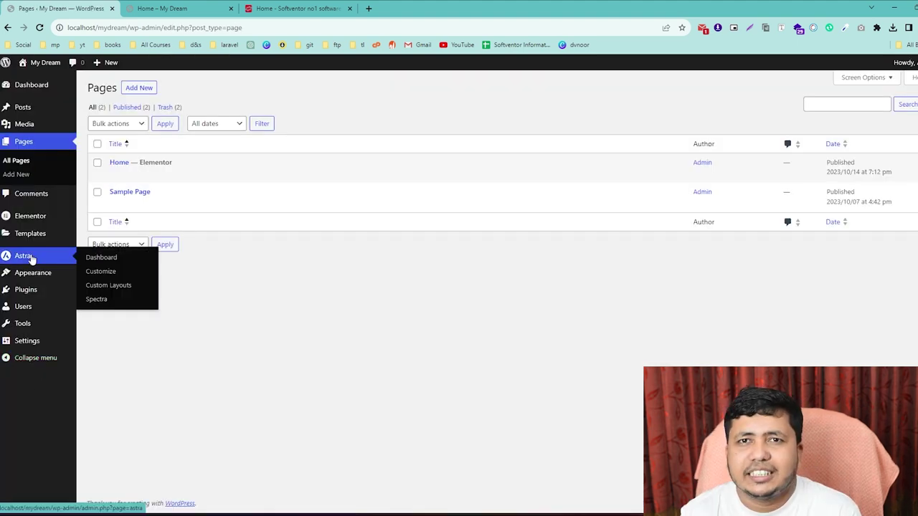
{"action": "mouse_move", "coordinate": [6, 218]}
{"action": "left_click", "coordinate": [23, 218]}
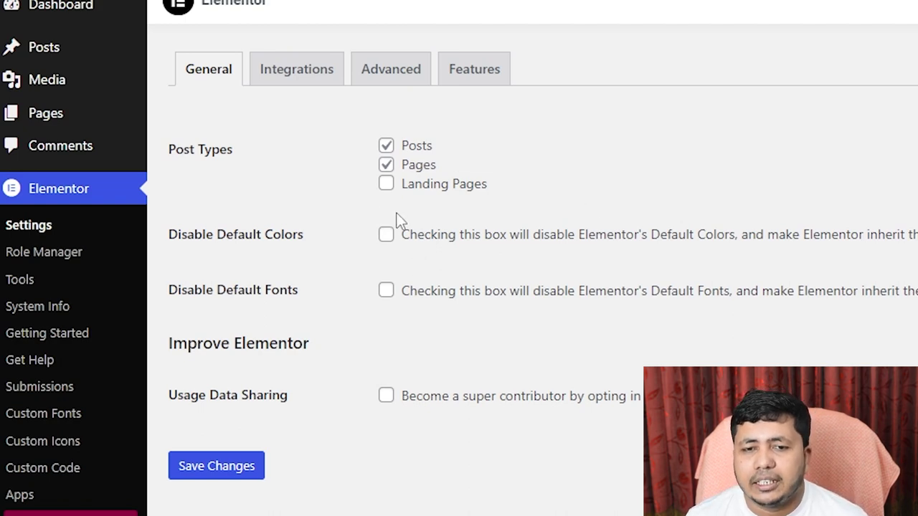
{"action": "left_click", "coordinate": [413, 164]}
{"action": "left_click", "coordinate": [412, 146]}
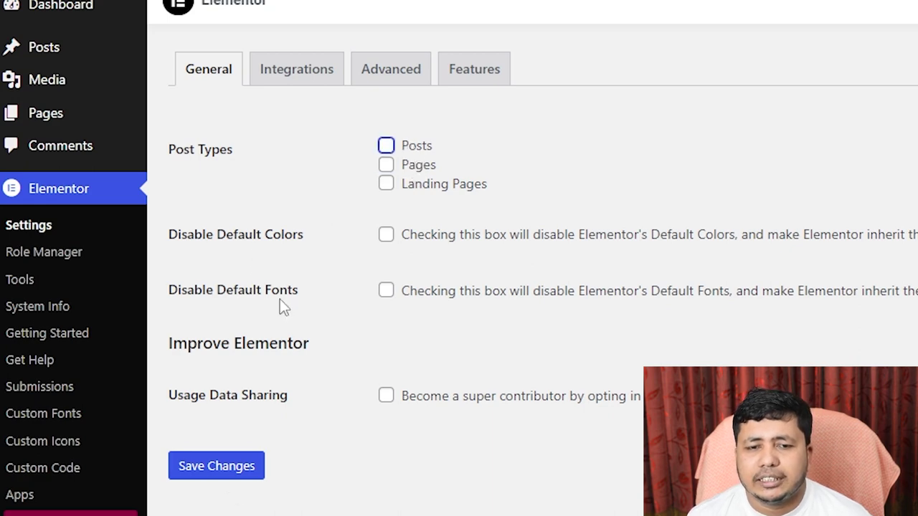
{"action": "left_click", "coordinate": [213, 472]}
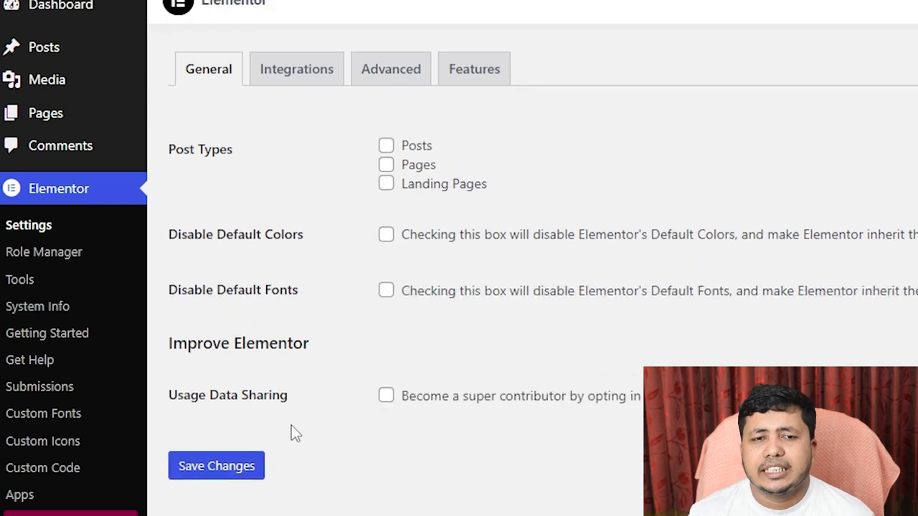
Create a new page titled "sgsdgdg" and publish it
{"action": "mouse_move", "coordinate": [95, 95]}
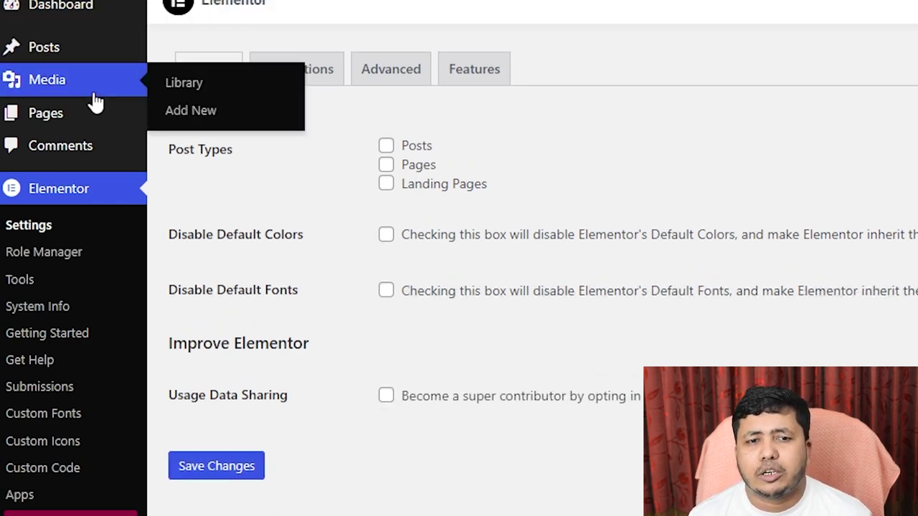
{"action": "mouse_move", "coordinate": [51, 122]}
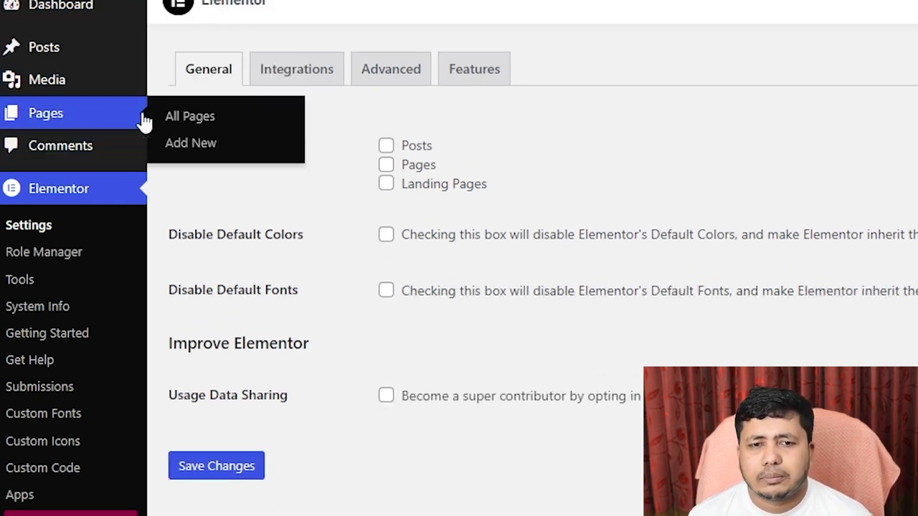
{"action": "left_click", "coordinate": [188, 116]}
{"action": "left_click", "coordinate": [263, 13]}
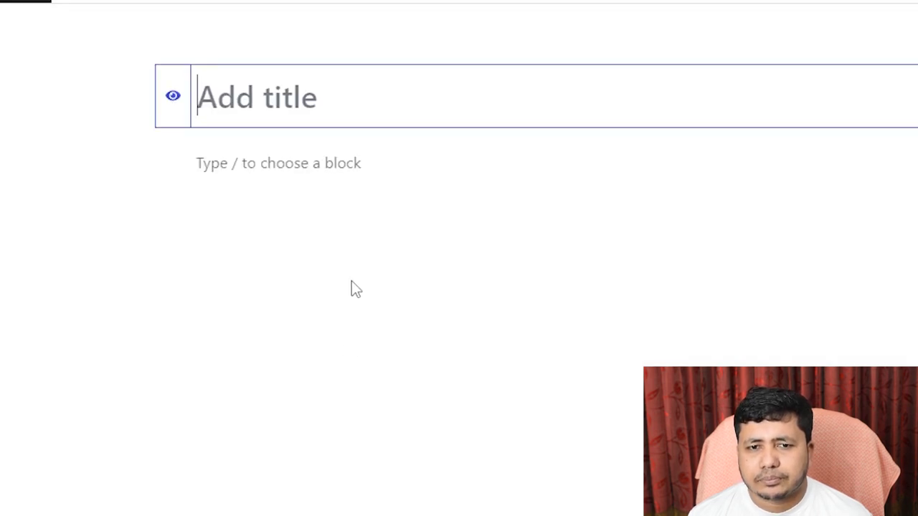
{"action": "type", "text": "sgsdgdg"}
{"action": "left_click", "coordinate": [907, 72]}
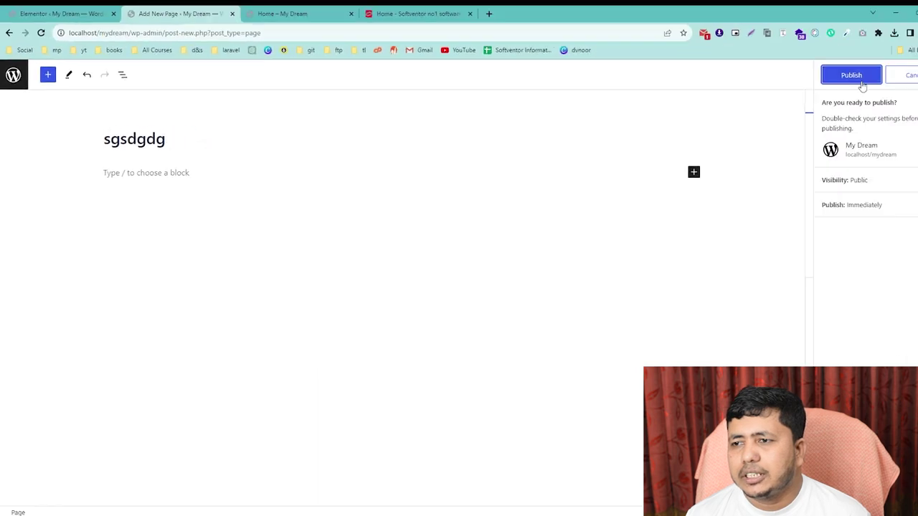
{"action": "left_click", "coordinate": [904, 72]}
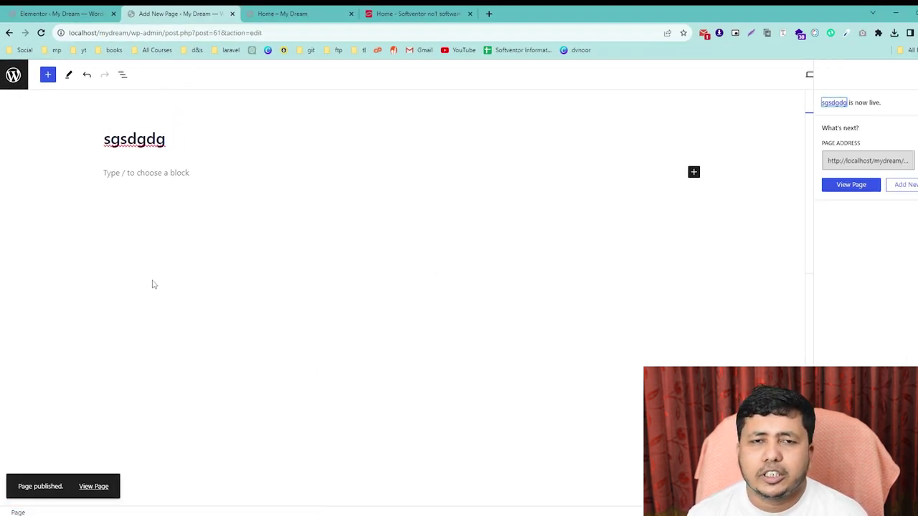
Enable Elementor for the Pages post type, save the settings and reload the sgsdgdg page in the WordPress editor
{"action": "left_click", "coordinate": [25, 11]}
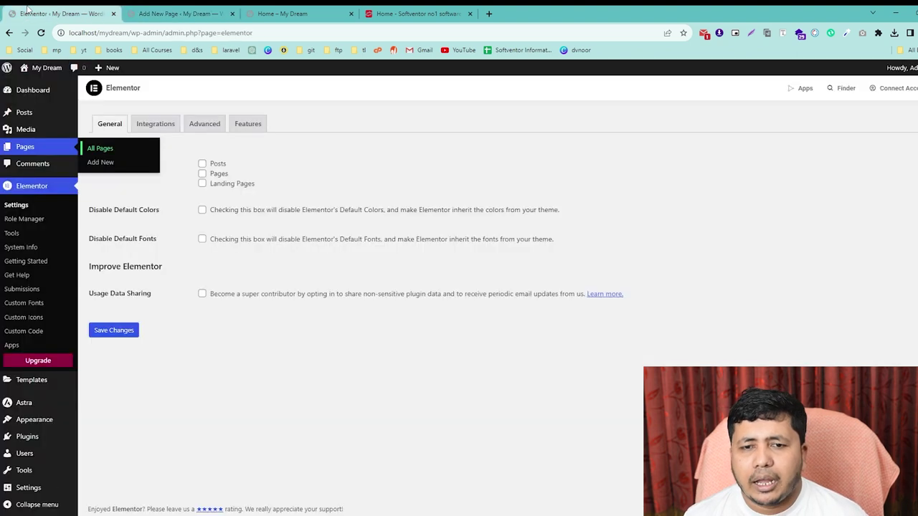
{"action": "left_click", "coordinate": [202, 174]}
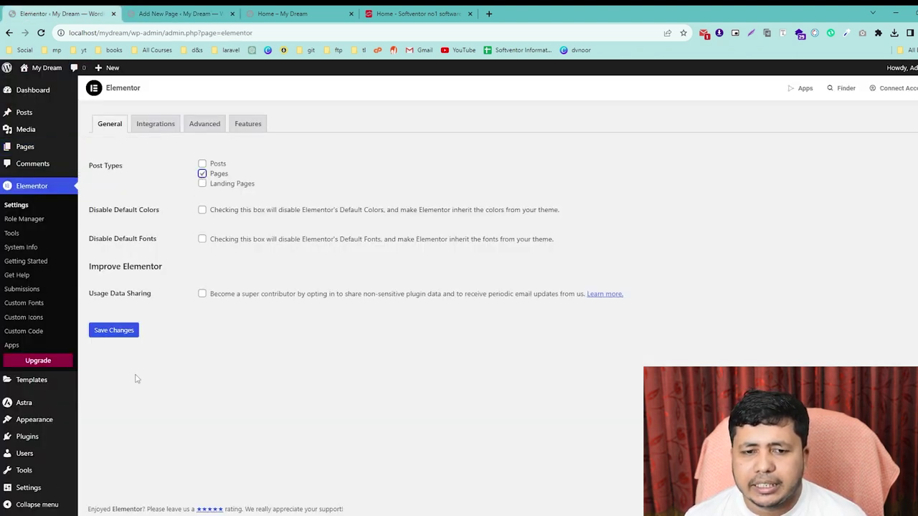
{"action": "left_click", "coordinate": [114, 332]}
{"action": "left_click", "coordinate": [155, 15]}
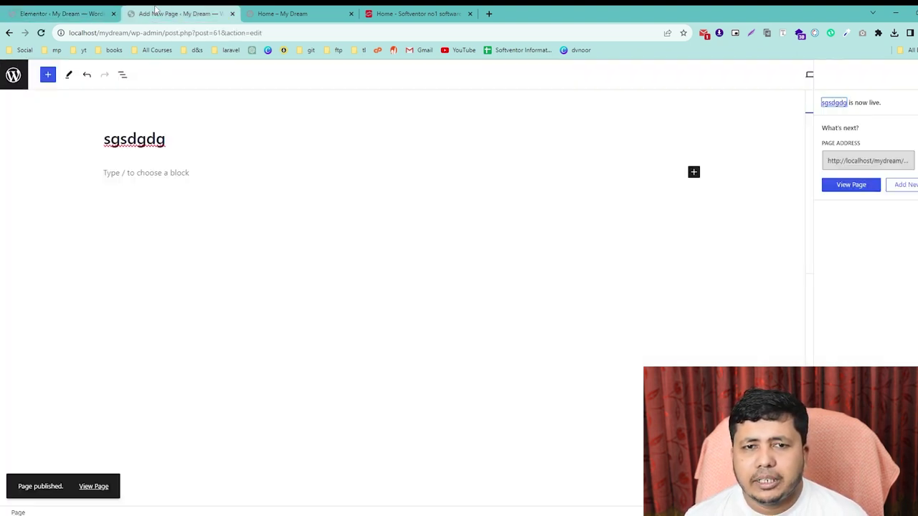
{"action": "left_click", "coordinate": [40, 33]}
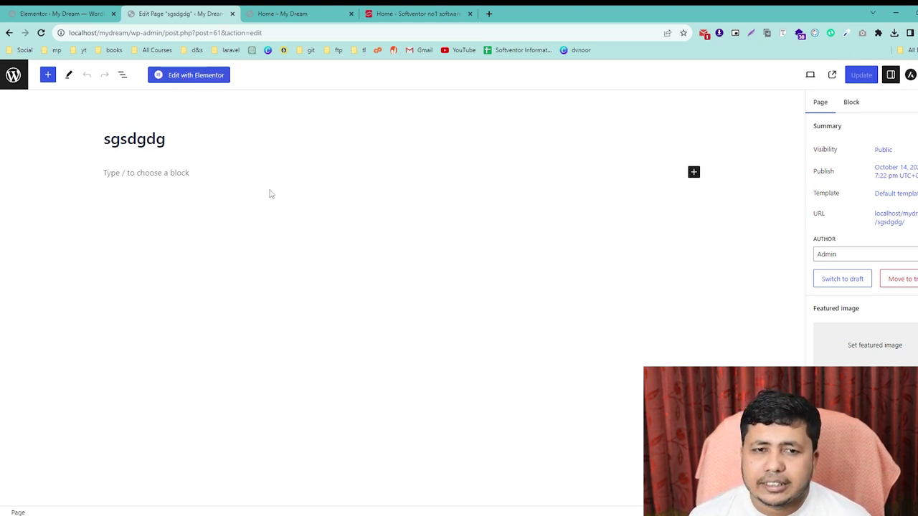
Select Posts as an additional post type in the Elementor settings
{"action": "left_click", "coordinate": [41, 10]}
{"action": "left_click", "coordinate": [202, 163]}
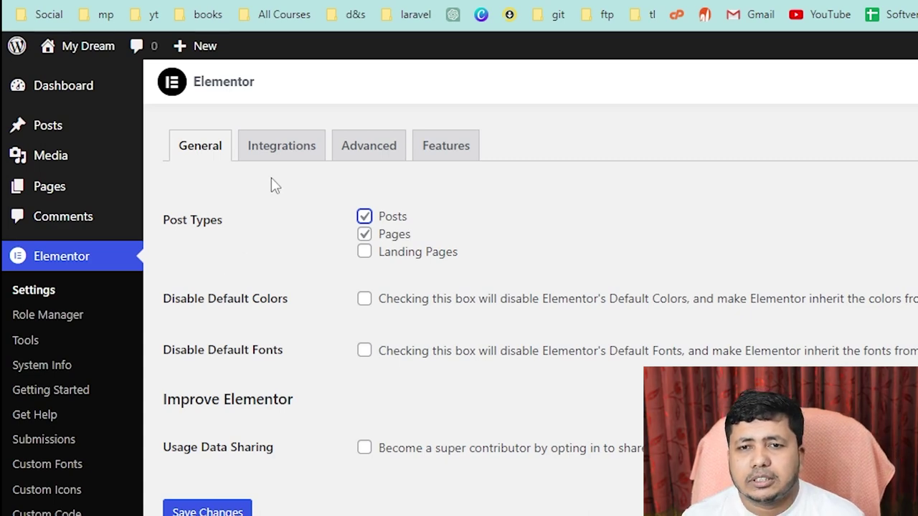
Examine the heading and paragraph styling on the Home page preview in relation to Elementor's default color and font settings
{"action": "left_click", "coordinate": [543, 3]}
{"action": "left_click_drag", "start_coordinate": [358, 285], "coordinate": [745, 281]}
{"action": "left_click_drag", "start_coordinate": [421, 410], "coordinate": [344, 322]}
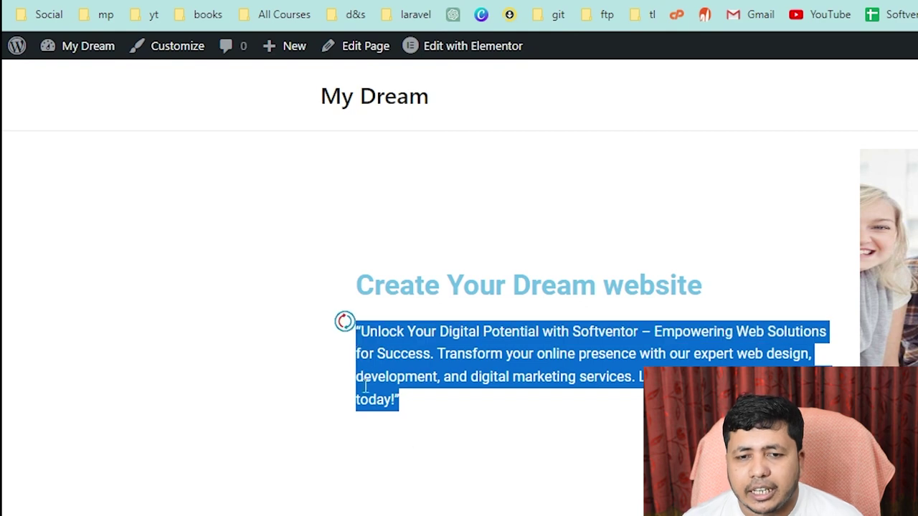
{"action": "left_click", "coordinate": [368, 347]}
{"action": "key", "text": "ctrl+shift+Tab"}
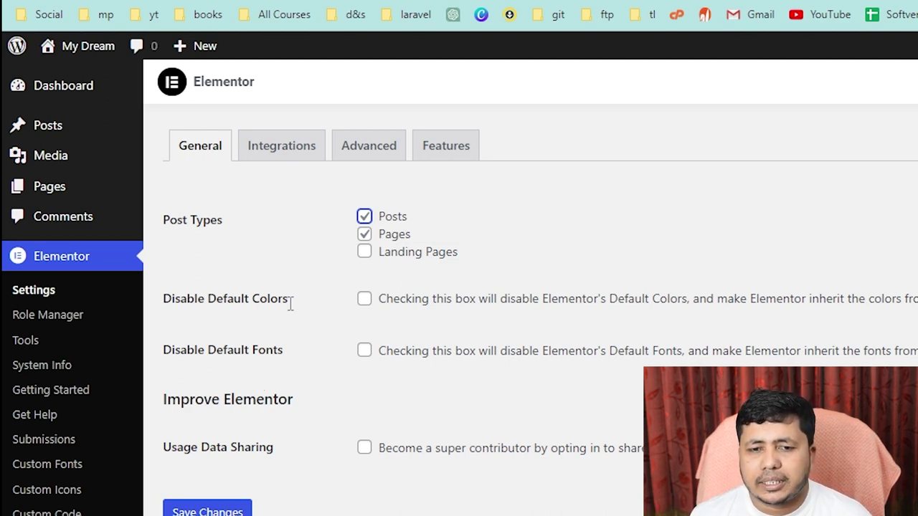
{"action": "left_click", "coordinate": [255, 378]}
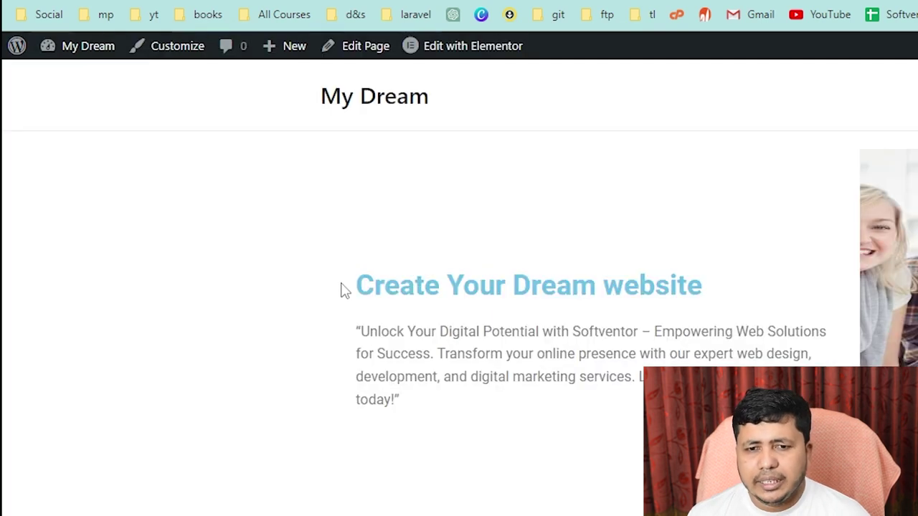
{"action": "left_click_drag", "start_coordinate": [354, 287], "coordinate": [601, 288]}
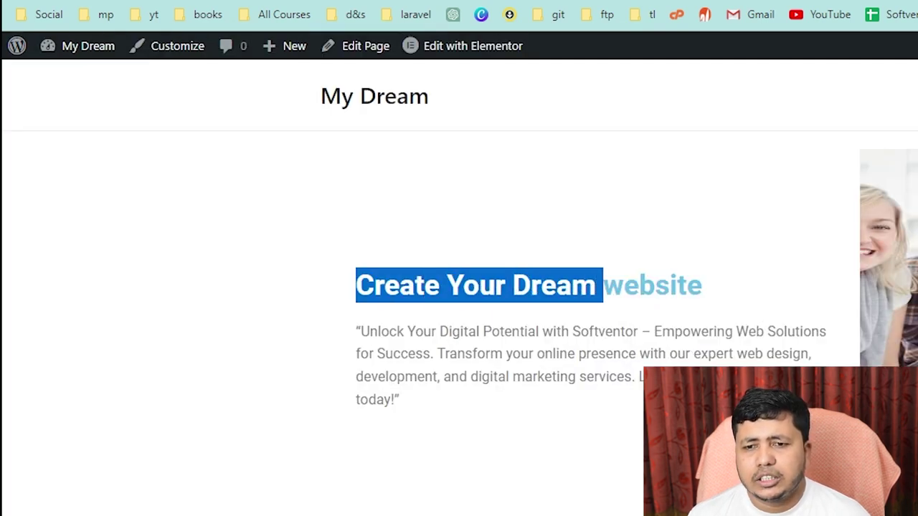
{"action": "key", "text": "super+e"}
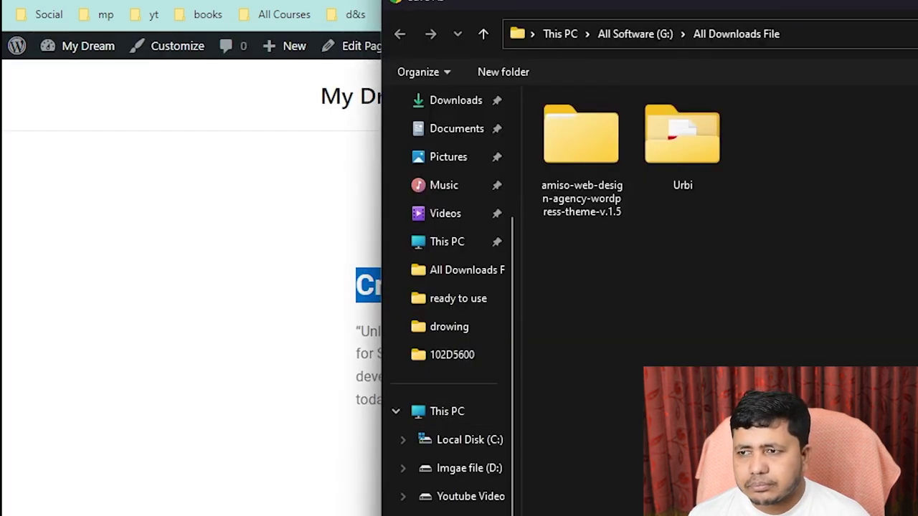
{"action": "key", "text": "alt+Tab"}
{"action": "left_click_drag", "start_coordinate": [414, 402], "coordinate": [378, 331]}
{"action": "right_click", "coordinate": [377, 331]}
{"action": "left_click", "coordinate": [203, 390]}
{"action": "left_click", "coordinate": [444, 422]}
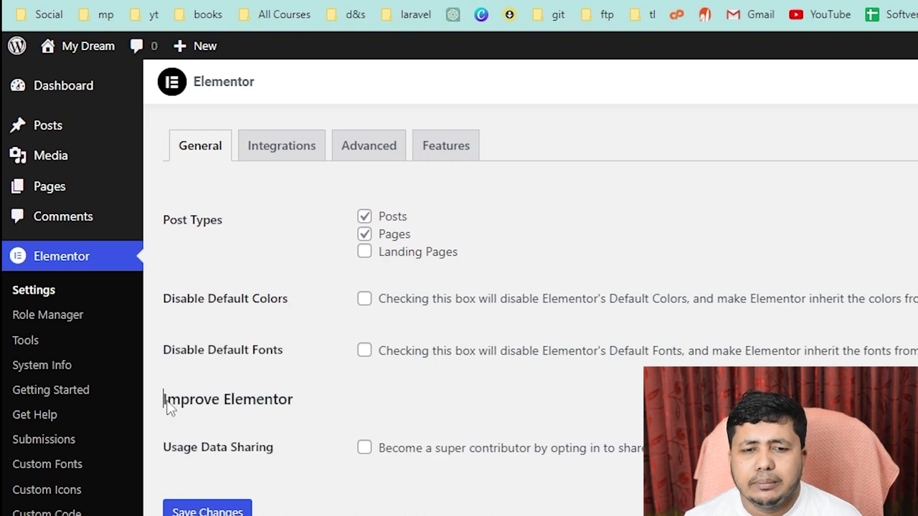
Review Elementor's Improve Elementor section and the Google Maps Embed API integration settings
{"action": "left_click_drag", "start_coordinate": [163, 399], "coordinate": [343, 405]}
{"action": "right_click", "coordinate": [343, 405]}
{"action": "left_click", "coordinate": [332, 389]}
{"action": "left_click", "coordinate": [336, 391]}
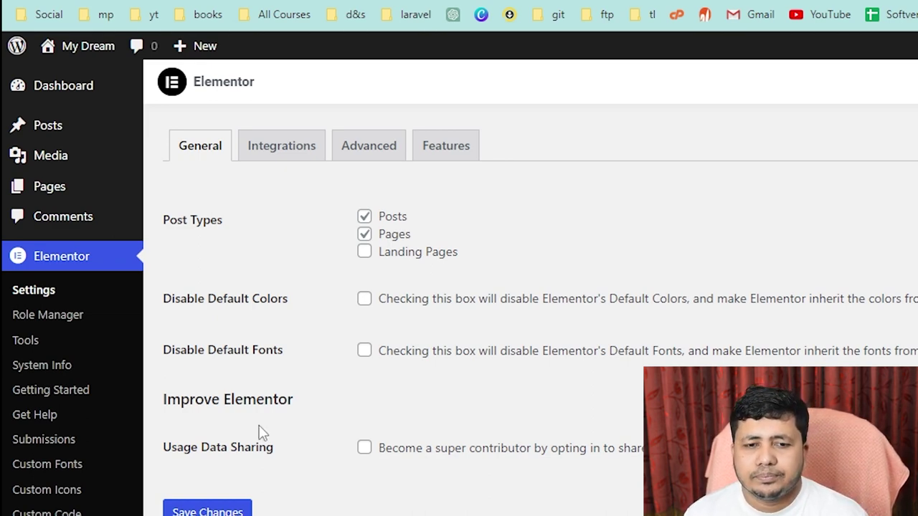
{"action": "left_click", "coordinate": [293, 153]}
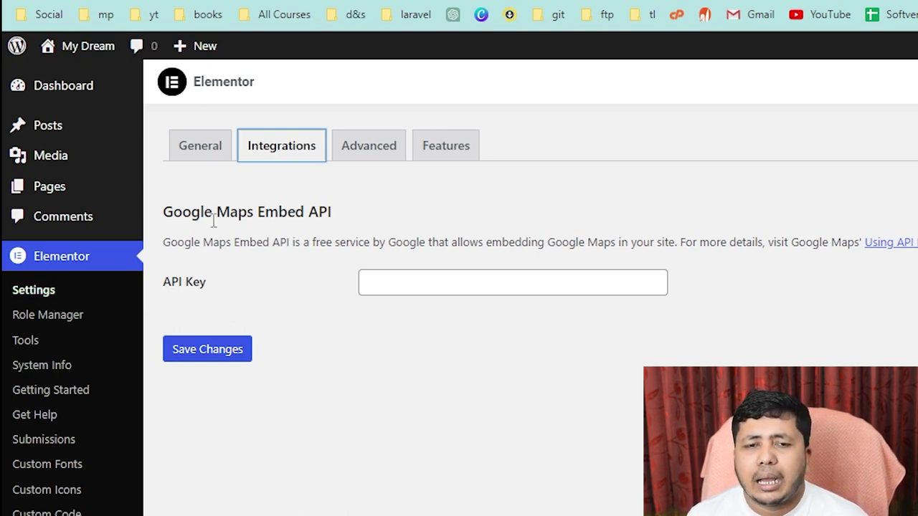
{"action": "left_click_drag", "start_coordinate": [362, 213], "coordinate": [173, 212]}
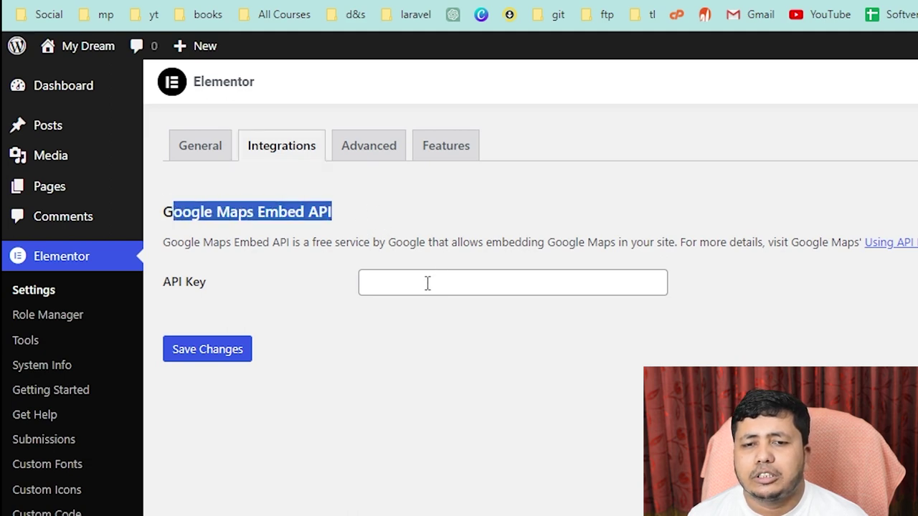
{"action": "left_click", "coordinate": [428, 281]}
{"action": "left_click", "coordinate": [354, 488]}
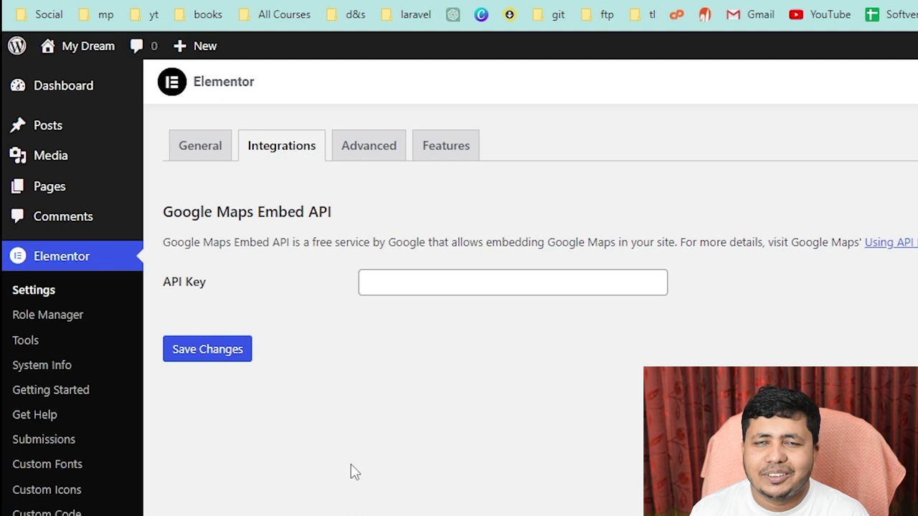
Review Elementor's Advanced settings and its Experiments and Features options
{"action": "left_click", "coordinate": [369, 149]}
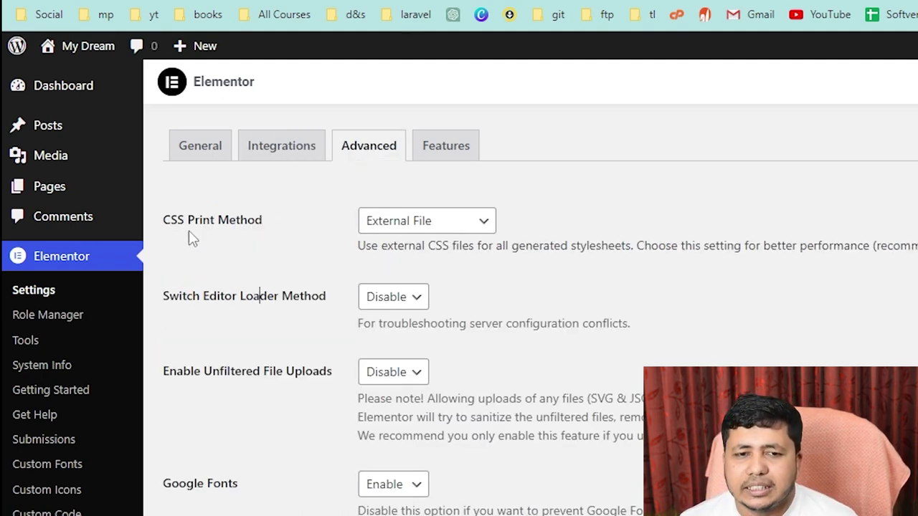
{"action": "left_click_drag", "start_coordinate": [162, 220], "coordinate": [272, 515]}
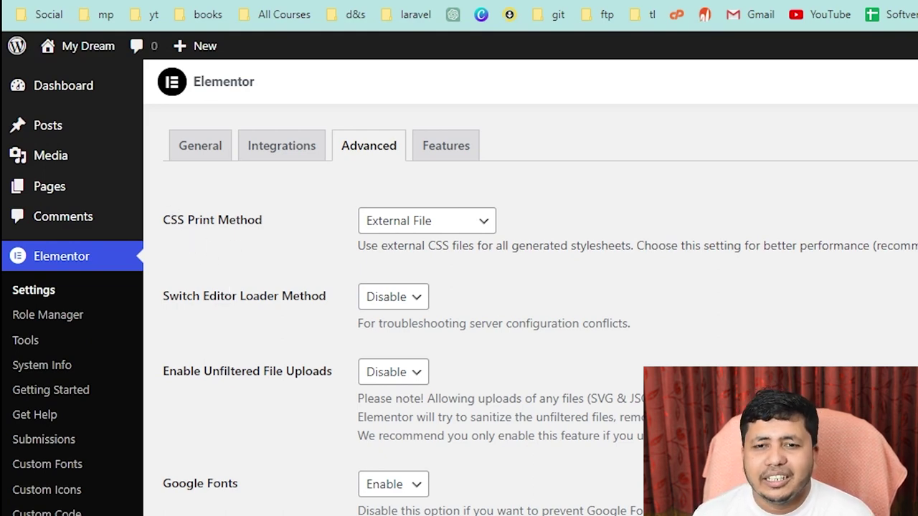
{"action": "left_click", "coordinate": [446, 154]}
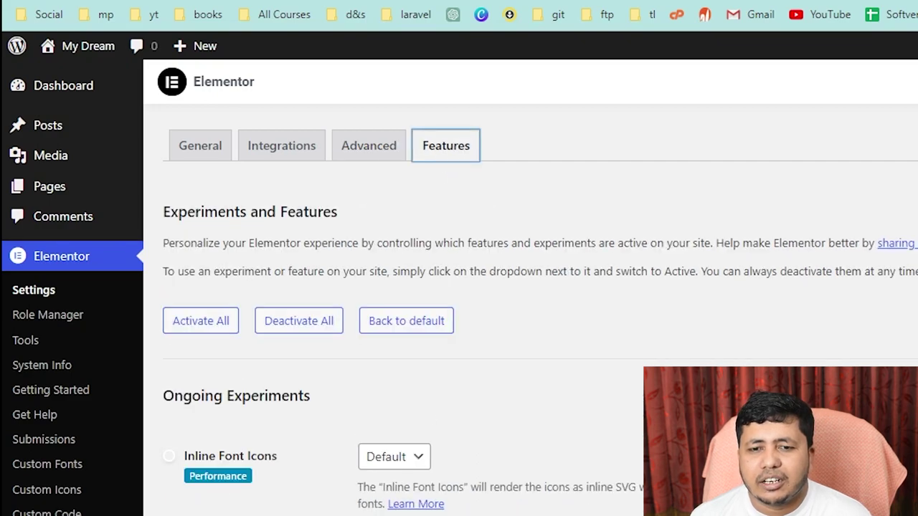
{"action": "scroll", "coordinate": [256, 279], "scroll_direction": "down", "scroll_amount": 6}
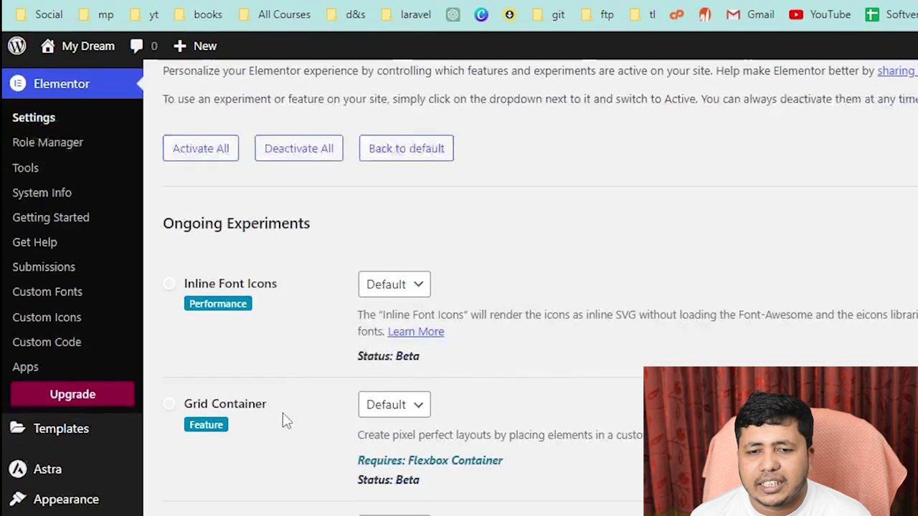
{"action": "scroll", "coordinate": [320, 373], "scroll_direction": "up", "scroll_amount": 5}
{"action": "scroll", "coordinate": [320, 373], "scroll_direction": "up", "scroll_amount": 1}
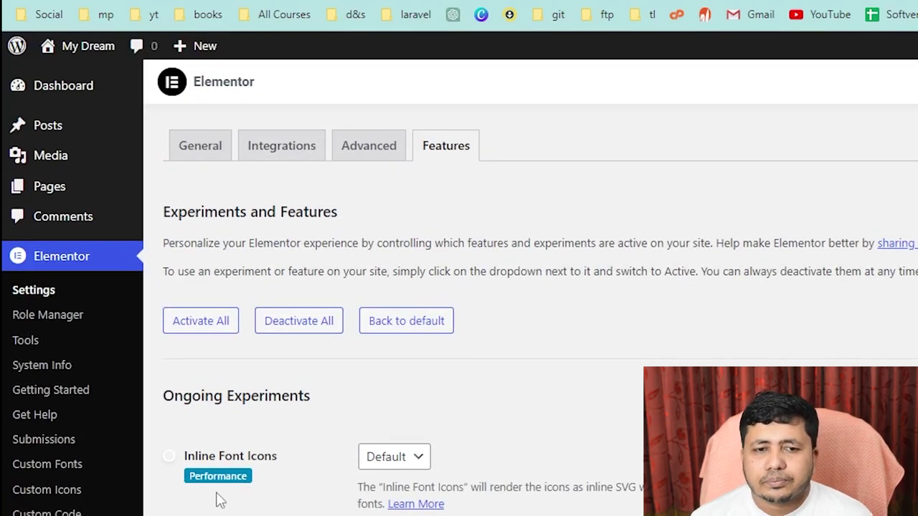
Review the Editor role's access options in Elementor's Role Manager, then open Elementor's Tools page
{"action": "left_click", "coordinate": [46, 317]}
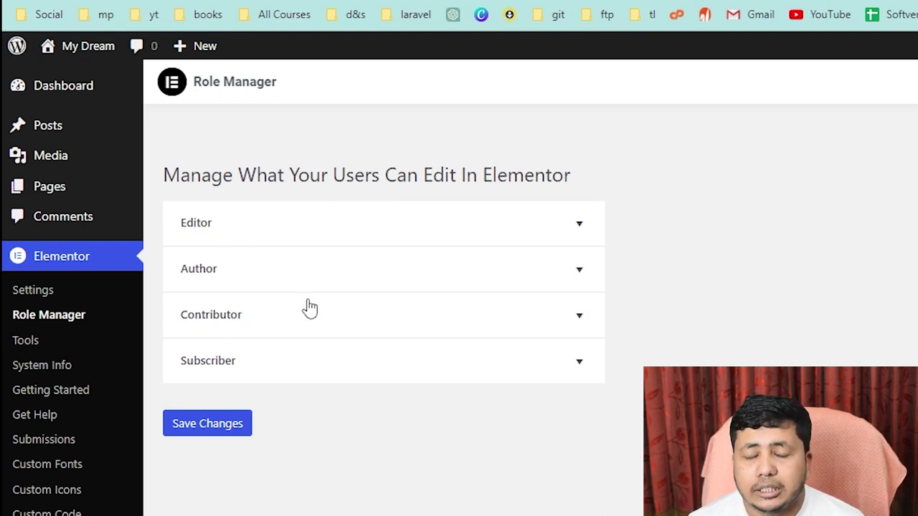
{"action": "left_click", "coordinate": [260, 224]}
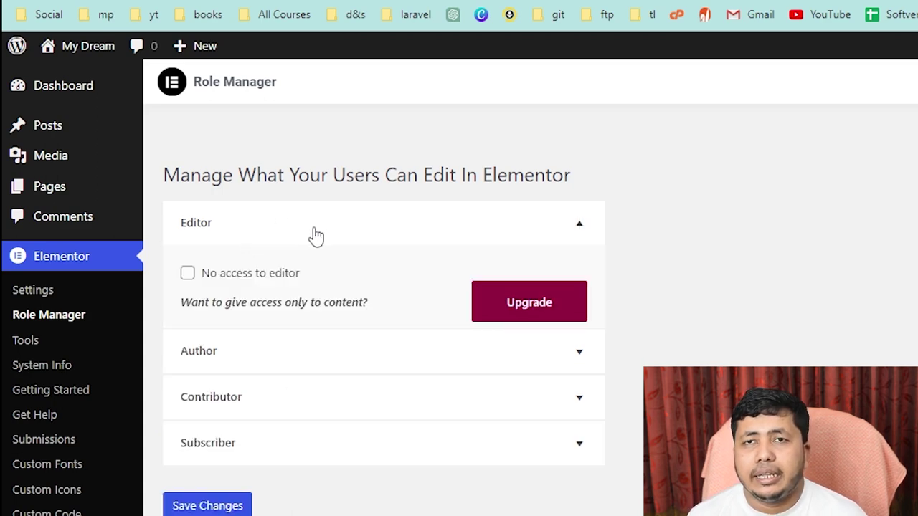
{"action": "left_click", "coordinate": [315, 235]}
{"action": "left_click", "coordinate": [319, 237]}
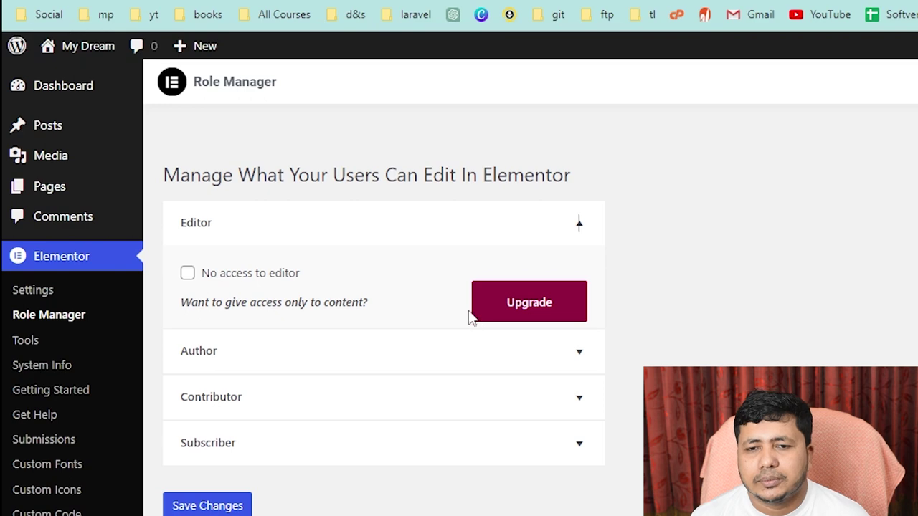
{"action": "left_click", "coordinate": [580, 227]}
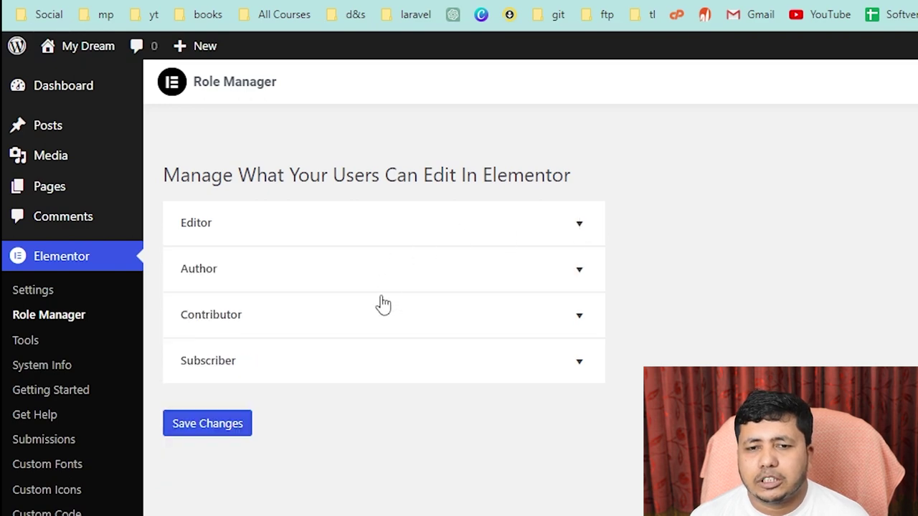
{"action": "left_click", "coordinate": [25, 340]}
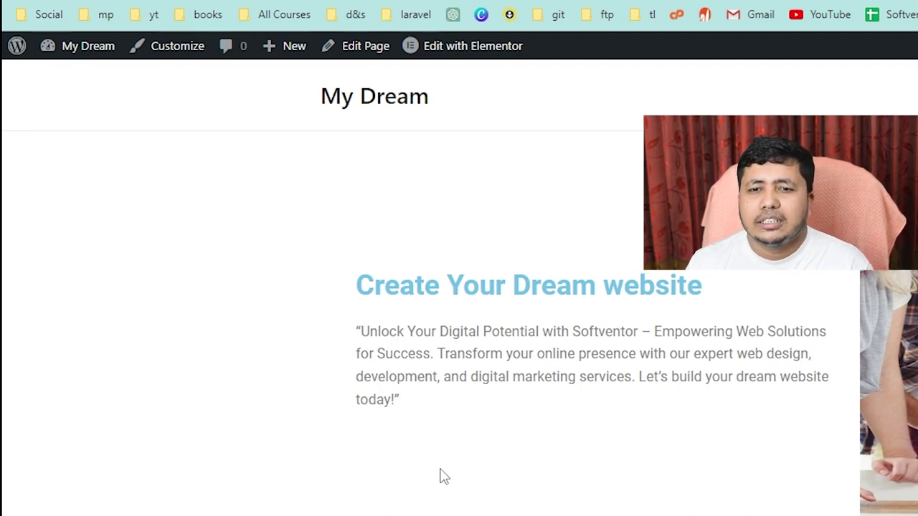
Inspect the hero paragraph on the Home page preview and examine its surrounding HTML structure in the developer tools
{"action": "left_click_drag", "start_coordinate": [355, 287], "coordinate": [561, 515]}
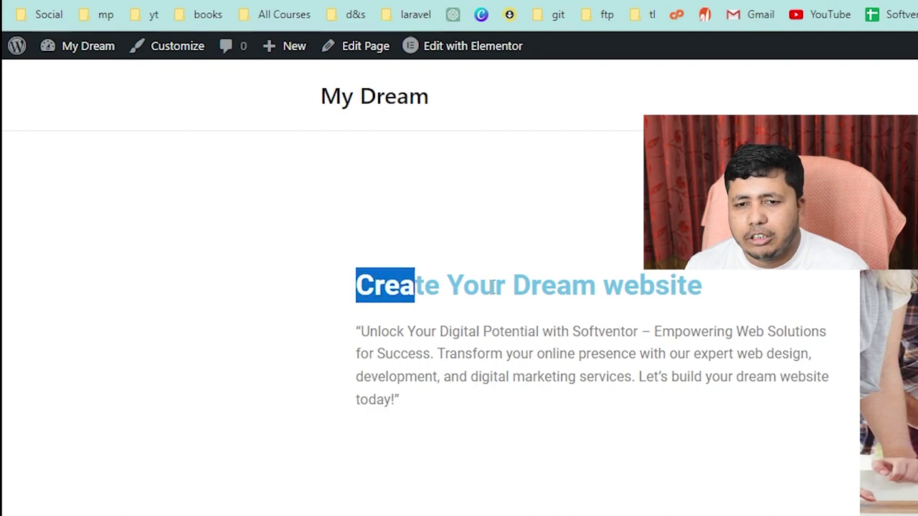
{"action": "left_click", "coordinate": [405, 495]}
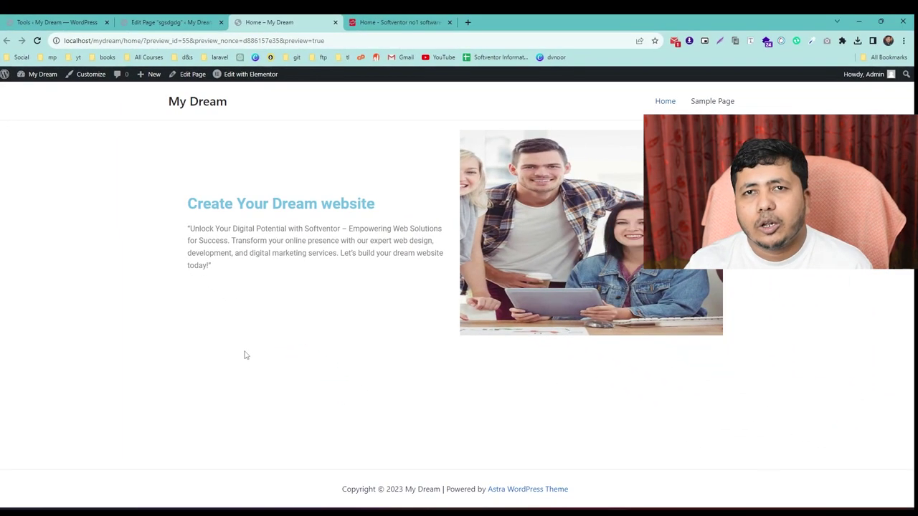
{"action": "right_click", "coordinate": [232, 242]}
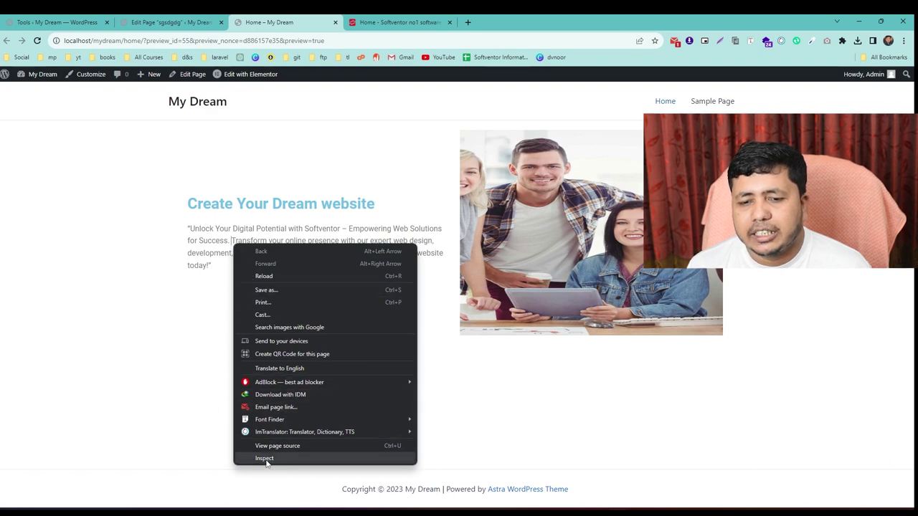
{"action": "left_click", "coordinate": [263, 458]}
{"action": "scroll", "coordinate": [165, 423], "scroll_direction": "up", "scroll_amount": 2}
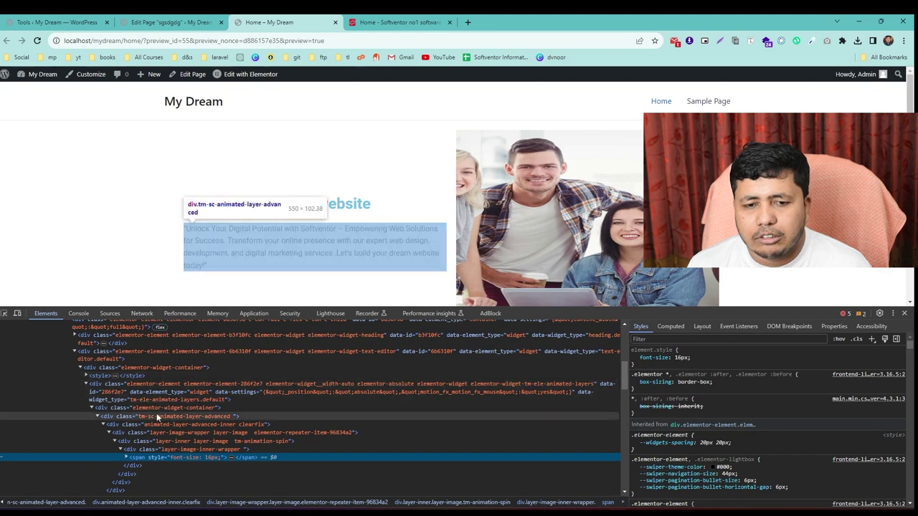
{"action": "scroll", "coordinate": [154, 413], "scroll_direction": "up", "scroll_amount": 3}
{"action": "scroll", "coordinate": [142, 437], "scroll_direction": "down", "scroll_amount": 2}
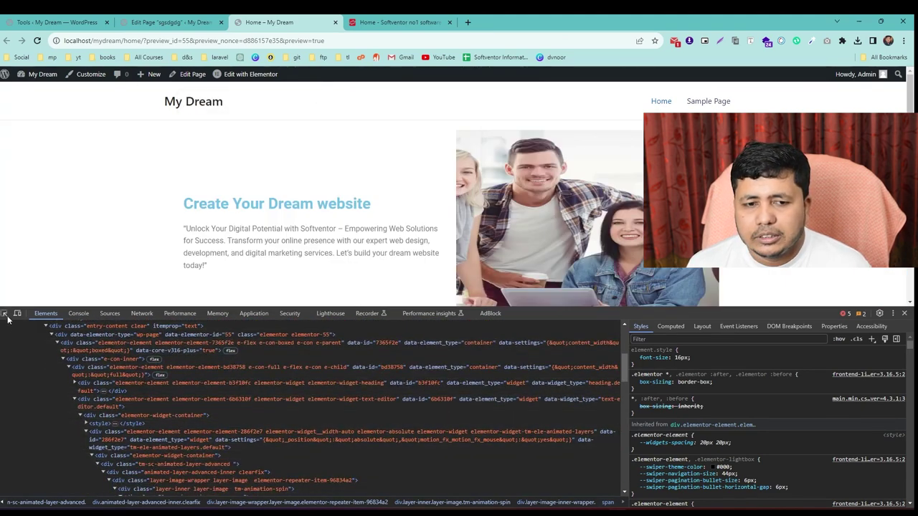
Inspect the "Create Your Dream website" heading and examine its h2 element and CSS rules
{"action": "left_click", "coordinate": [4, 314]}
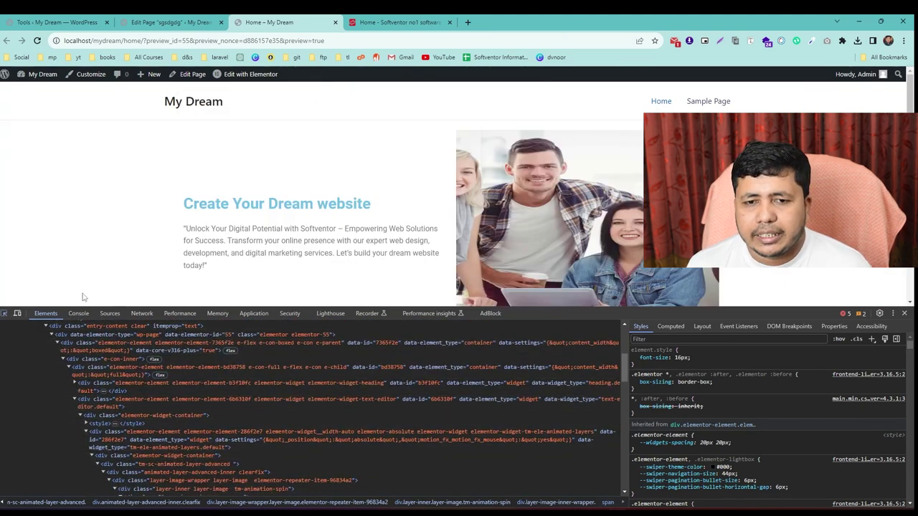
{"action": "left_click", "coordinate": [276, 204]}
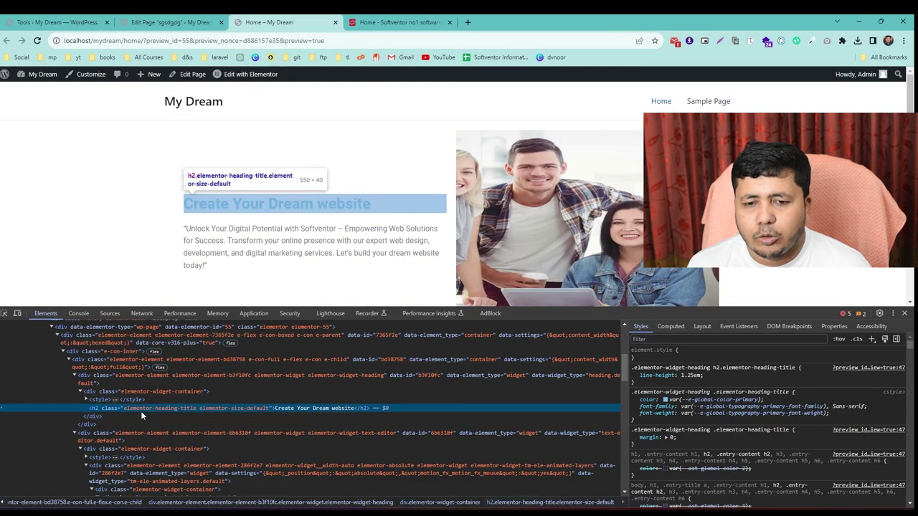
{"action": "double_click", "coordinate": [291, 409]}
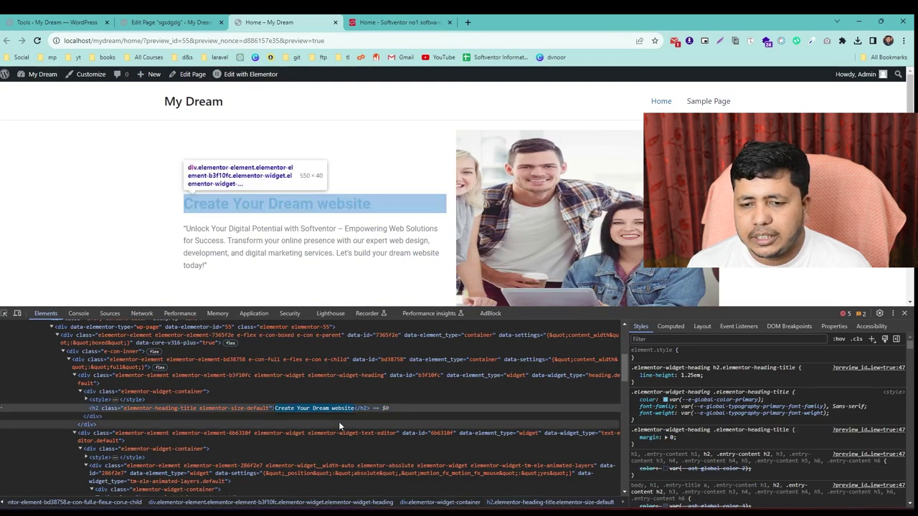
{"action": "left_click", "coordinate": [342, 415]}
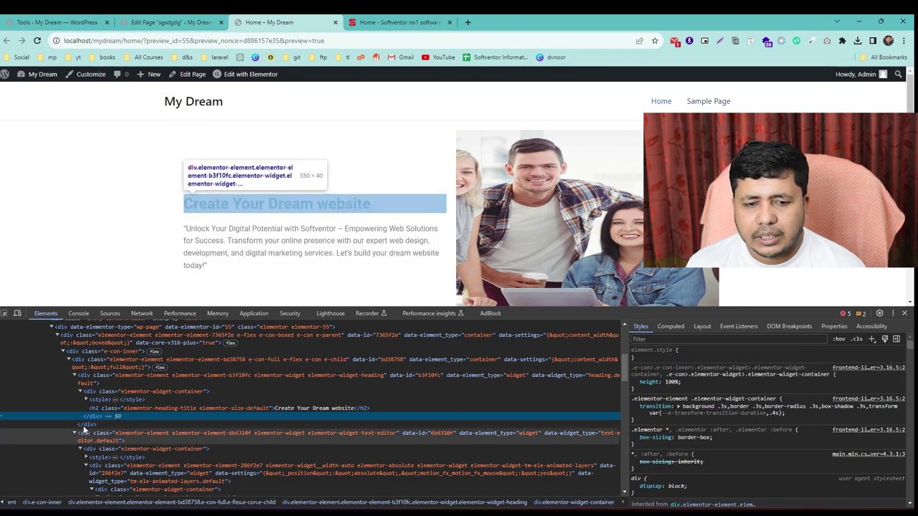
{"action": "left_click", "coordinate": [287, 408]}
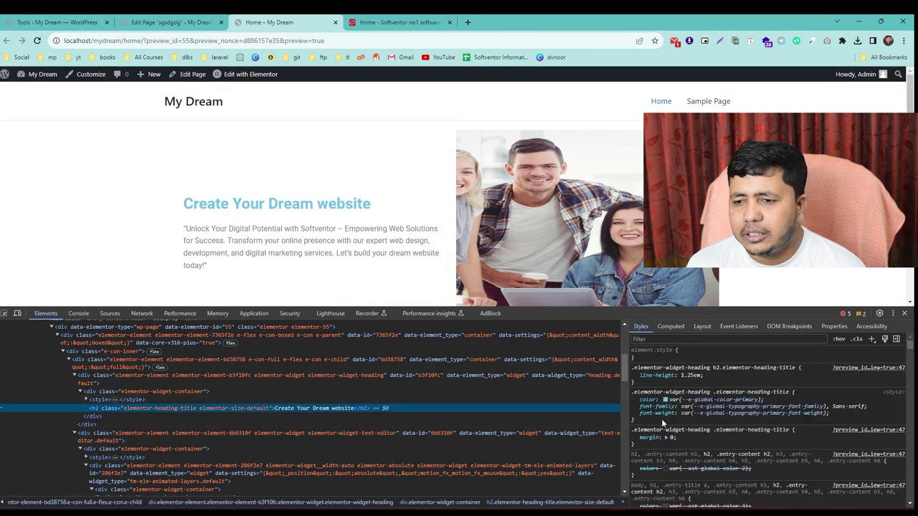
Add a color: red declaration to the heading's .elementor-widget-heading h2.elementor-heading-title rule in the developer tools
{"action": "left_click", "coordinate": [714, 375]}
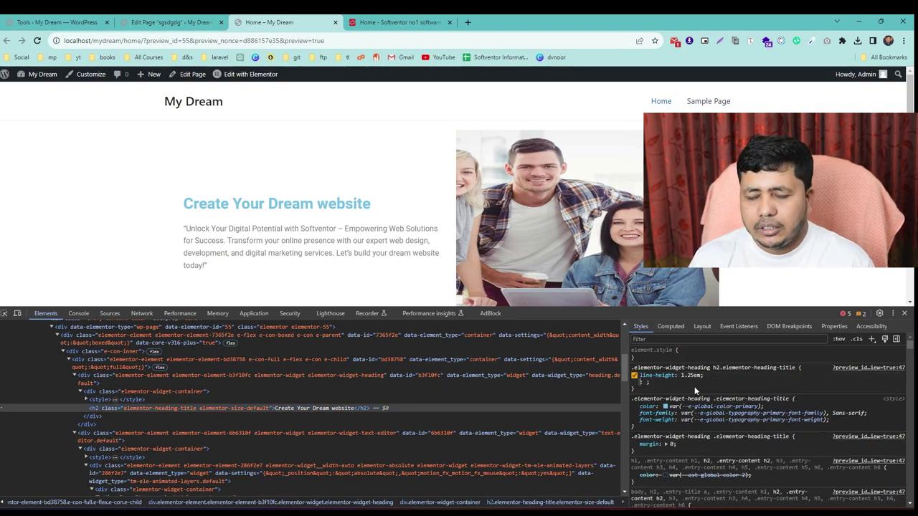
{"action": "type", "text": "color"}
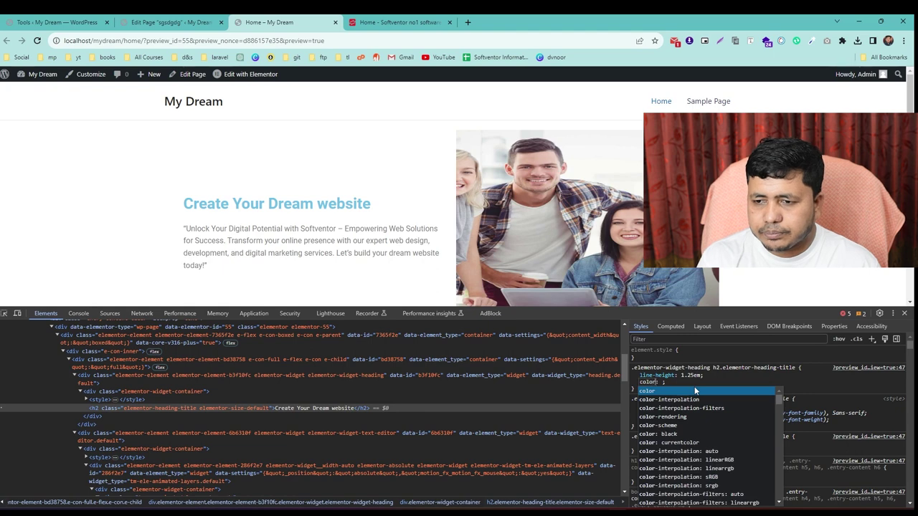
{"action": "key", "text": "Tab"}
{"action": "type", "text": "red"}
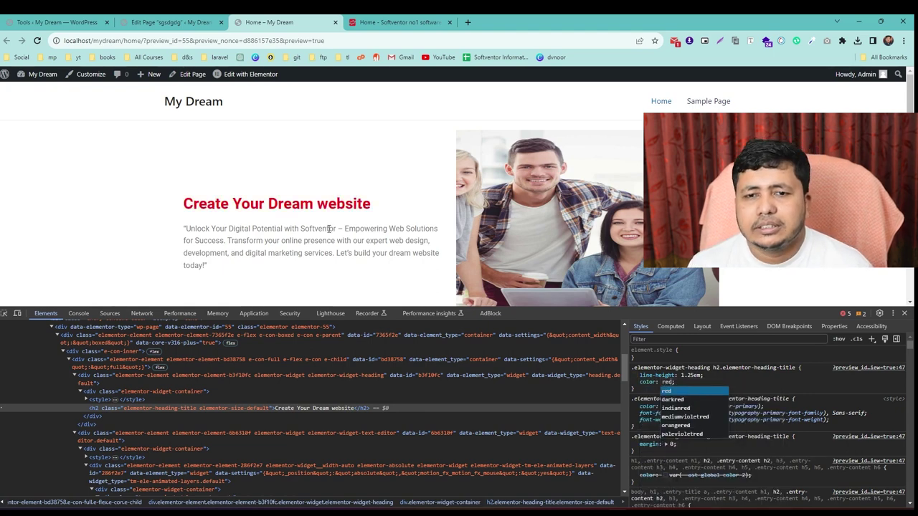
{"action": "left_click", "coordinate": [692, 382]}
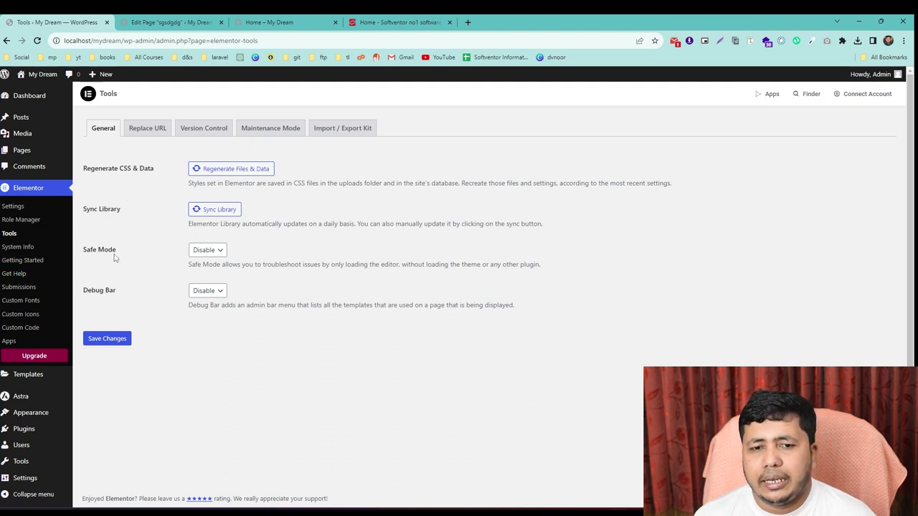
Review the Safe Mode options in Elementor's Tools, then the Replace URL settings
{"action": "left_click", "coordinate": [206, 250]}
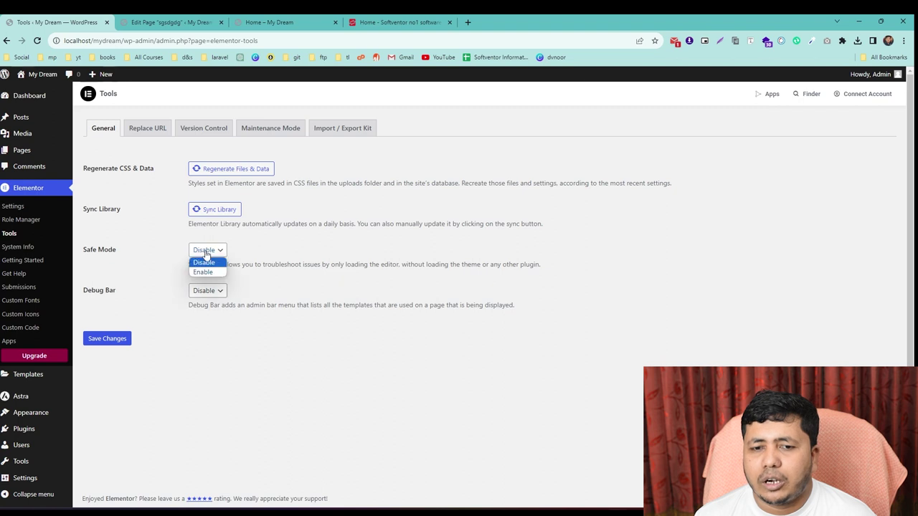
{"action": "left_click", "coordinate": [148, 256]}
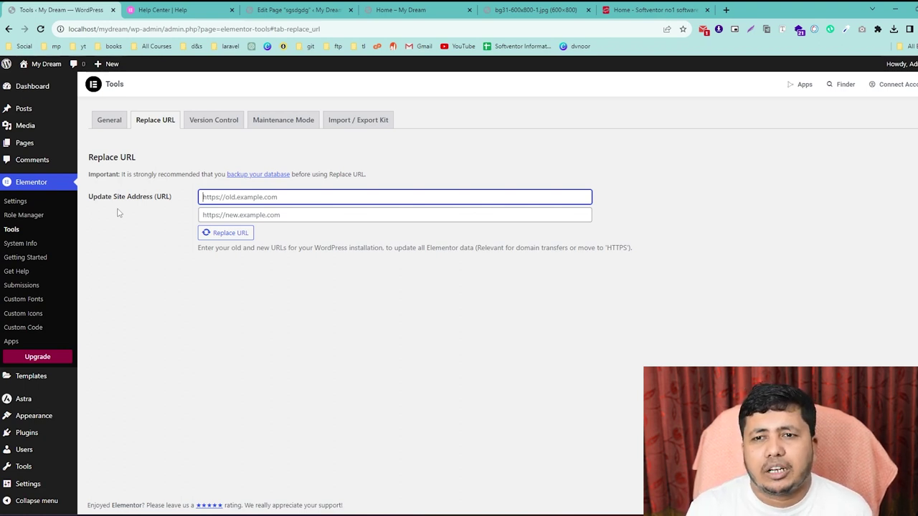
Inspect the hero image on the Home page preview, open its bg31-600x800-1.jpg source file and highlight the localhost address
{"action": "left_click", "coordinate": [301, 10]}
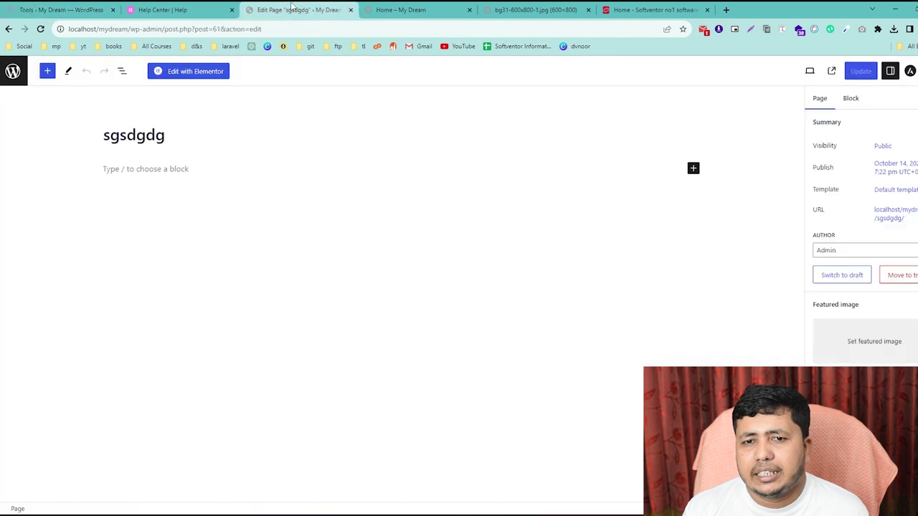
{"action": "left_click", "coordinate": [402, 10]}
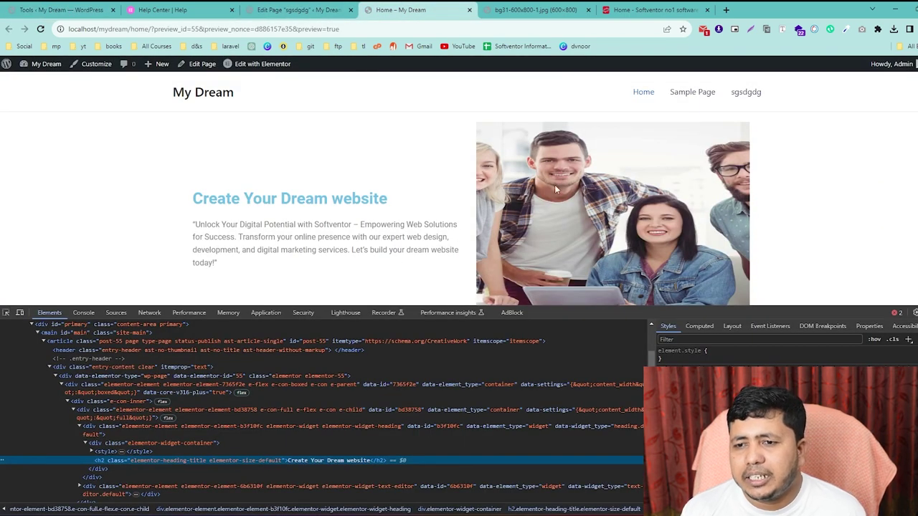
{"action": "left_click", "coordinate": [7, 314]}
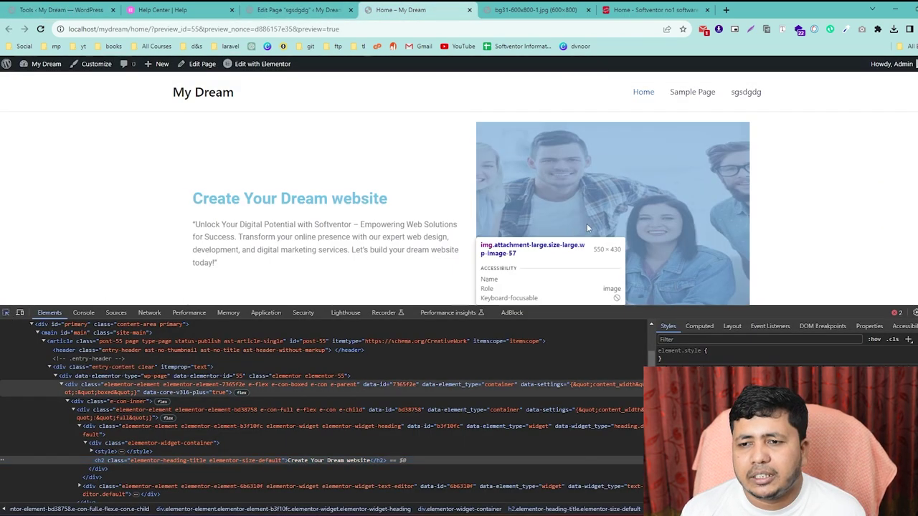
{"action": "left_click", "coordinate": [561, 193]}
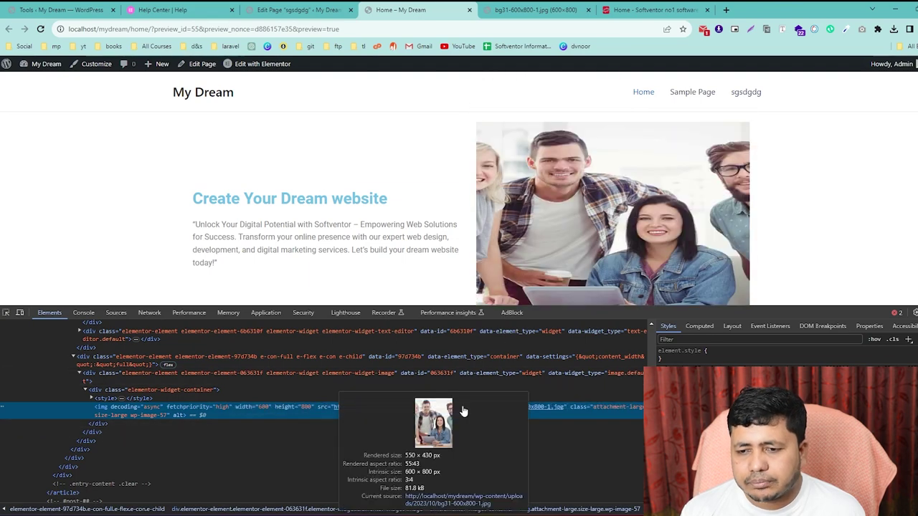
{"action": "left_click", "coordinate": [475, 408], "text": "ctrl"}
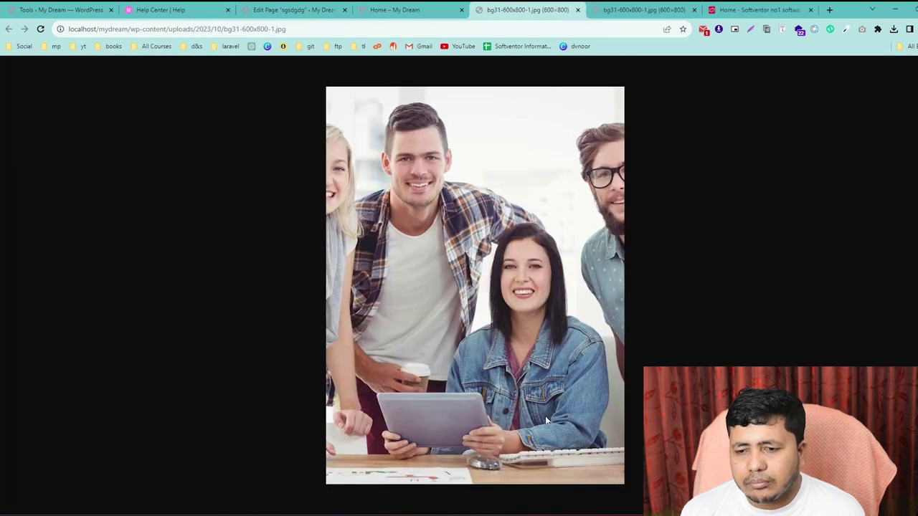
{"action": "left_click", "coordinate": [316, 30]}
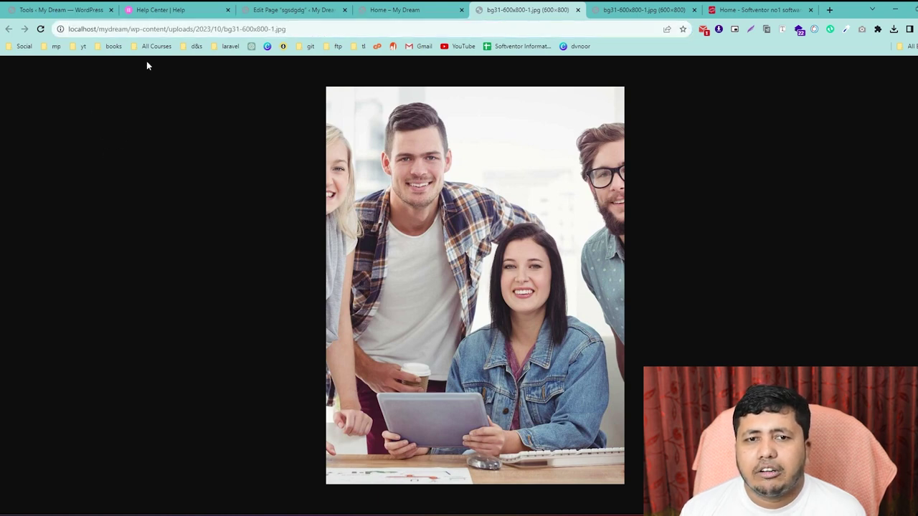
{"action": "left_click_drag", "start_coordinate": [310, 30], "coordinate": [31, 36]}
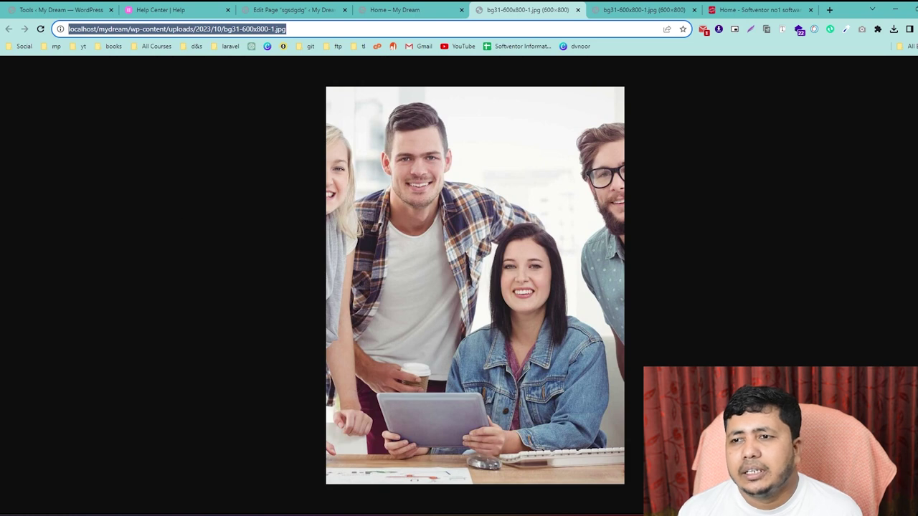
Open the softventor.com hero image separately from the live site and highlight its full URL for comparison
{"action": "left_click", "coordinate": [753, 9]}
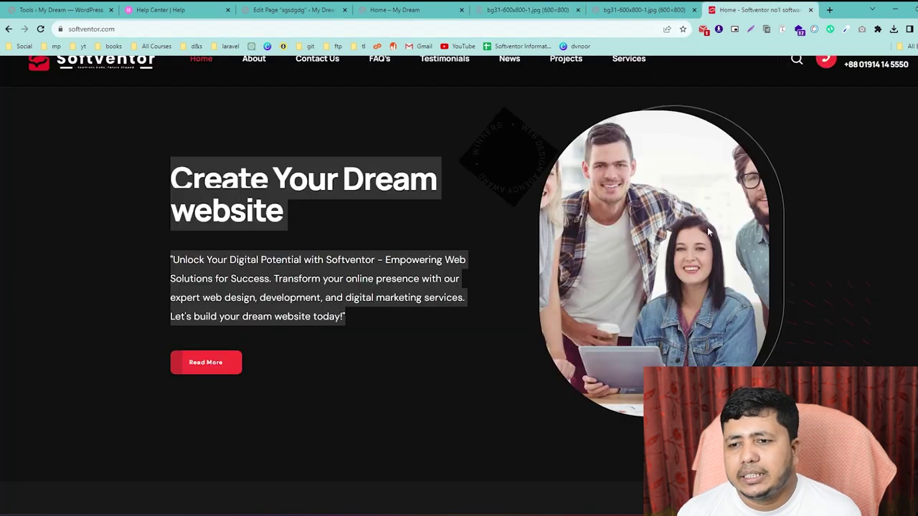
{"action": "right_click", "coordinate": [651, 220]}
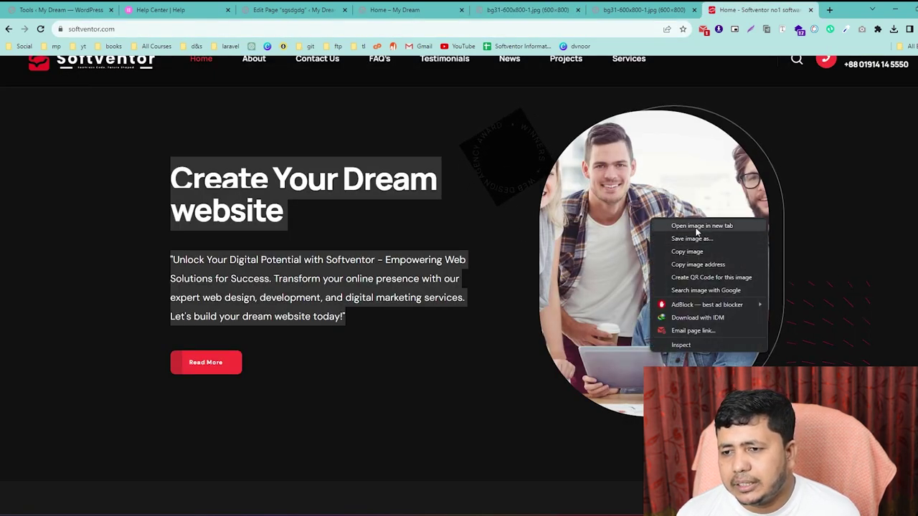
{"action": "left_click", "coordinate": [695, 226]}
{"action": "key", "text": "ctrl+Tab"}
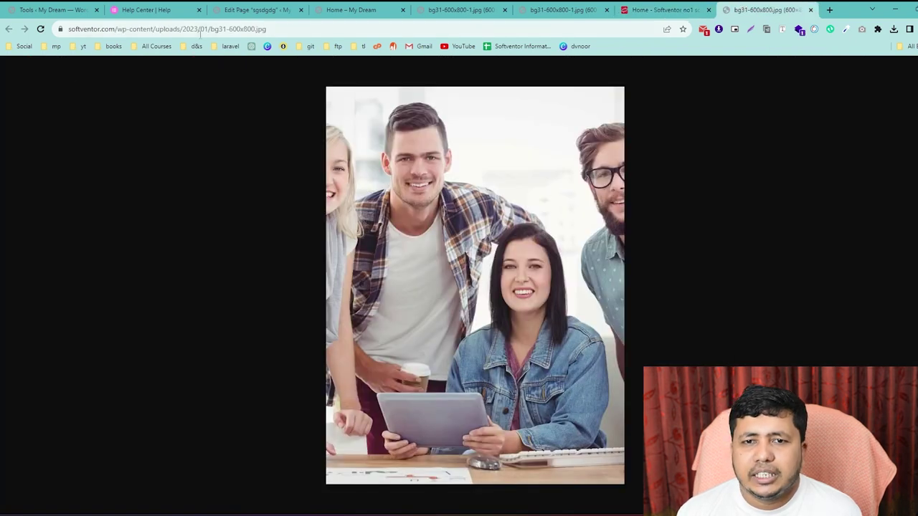
{"action": "left_click", "coordinate": [280, 28]}
{"action": "left_click", "coordinate": [60, 29]}
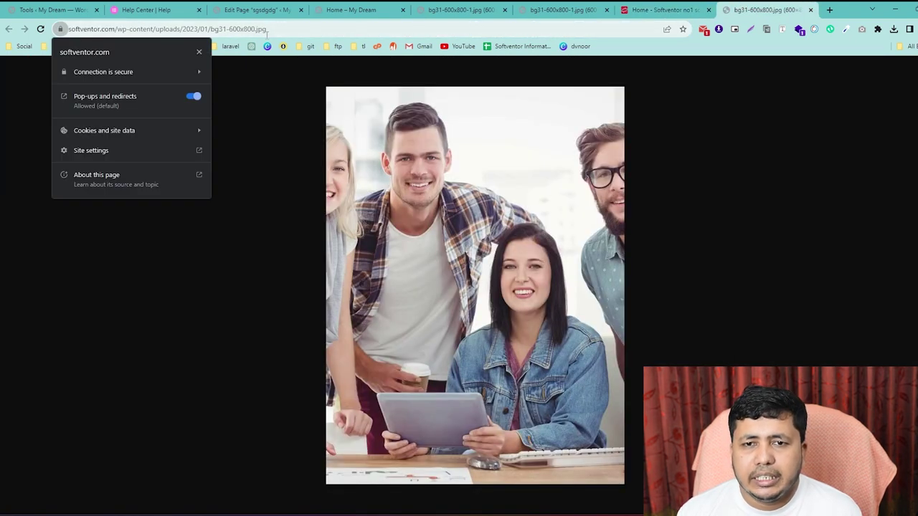
{"action": "left_click", "coordinate": [289, 28]}
{"action": "left_click_drag", "start_coordinate": [288, 29], "coordinate": [68, 28]}
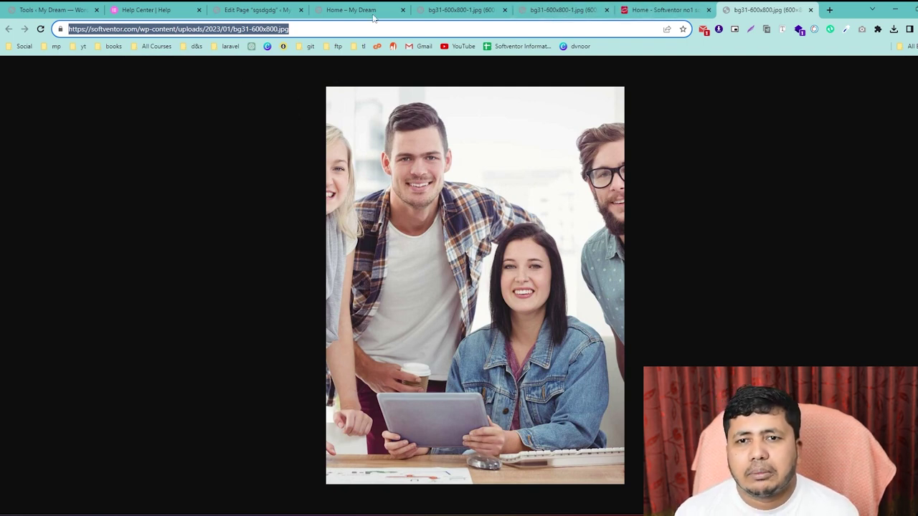
Return to Elementor's Tools and review the rollback version options under Version Control
{"action": "left_click", "coordinate": [54, 9]}
{"action": "left_click", "coordinate": [210, 122]}
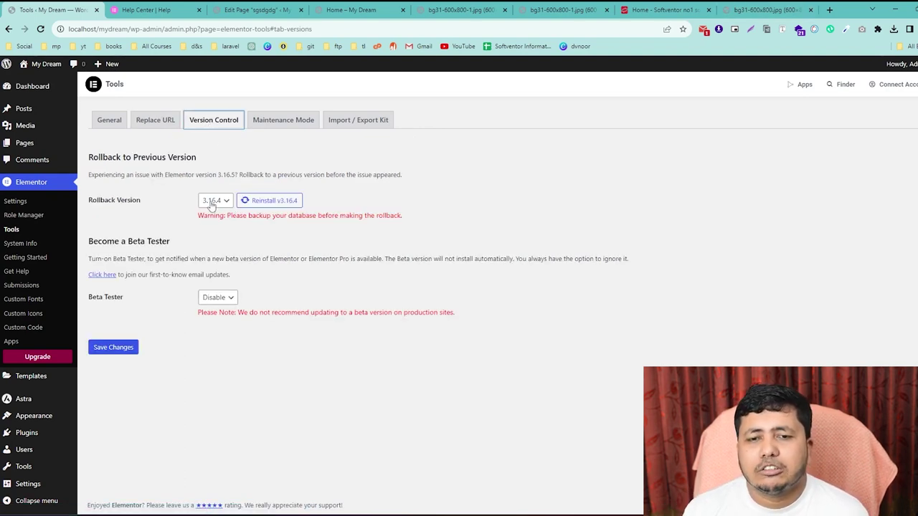
{"action": "left_click", "coordinate": [211, 201]}
{"action": "key", "text": "Escape"}
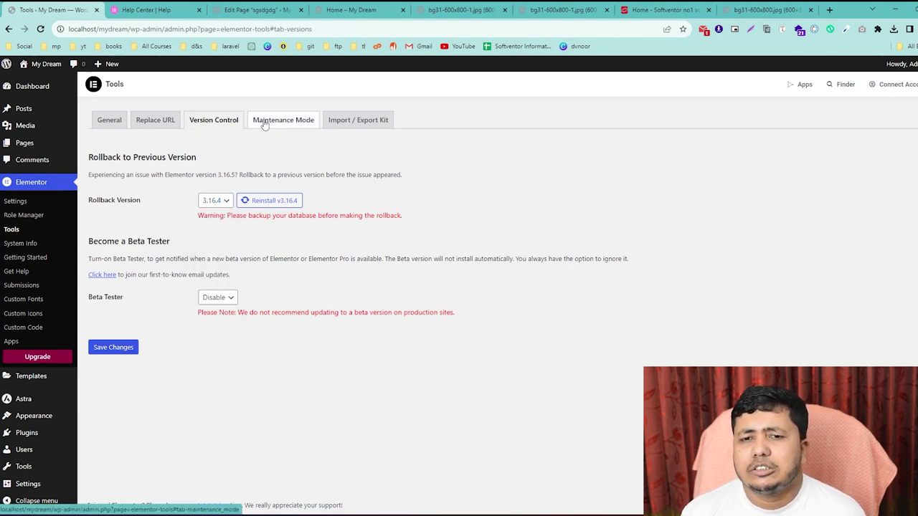
Review the Maintenance Mode settings in Elementor's Tools, including the mode choices Disabled, Coming Soon and Maintenance
{"action": "left_click", "coordinate": [264, 124]}
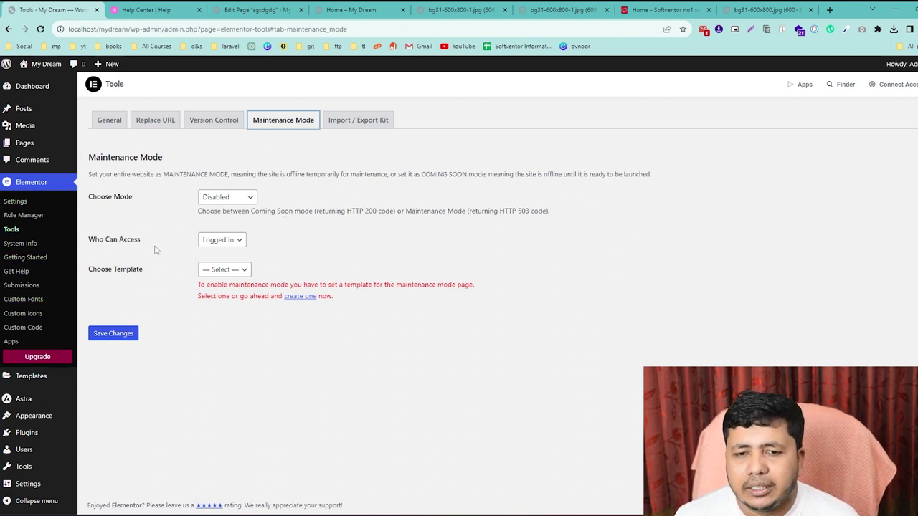
{"action": "left_click", "coordinate": [227, 197]}
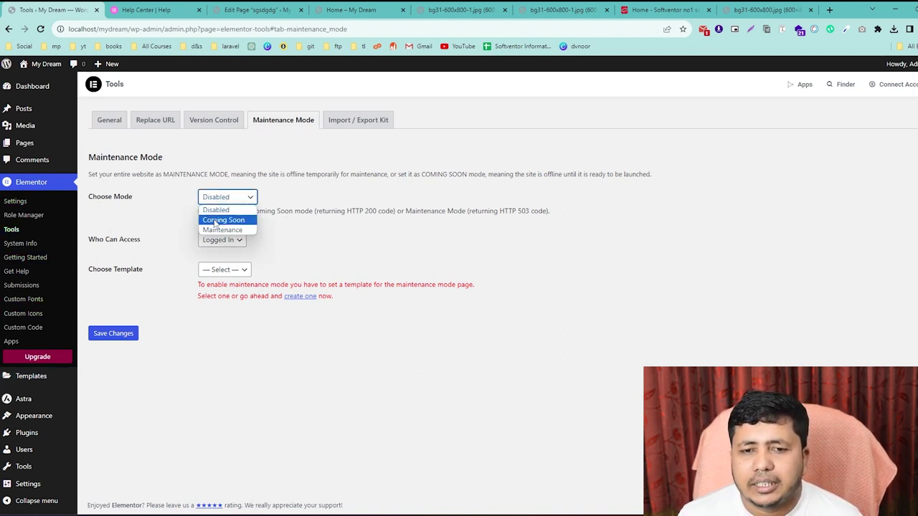
{"action": "left_click", "coordinate": [207, 259]}
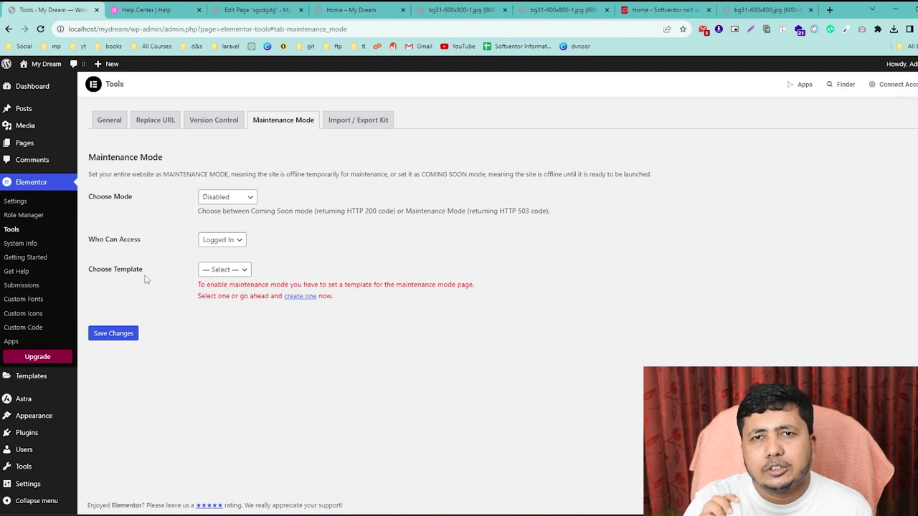
Review Elementor's template kit import and export options, then open the System Info page
{"action": "left_click", "coordinate": [351, 123]}
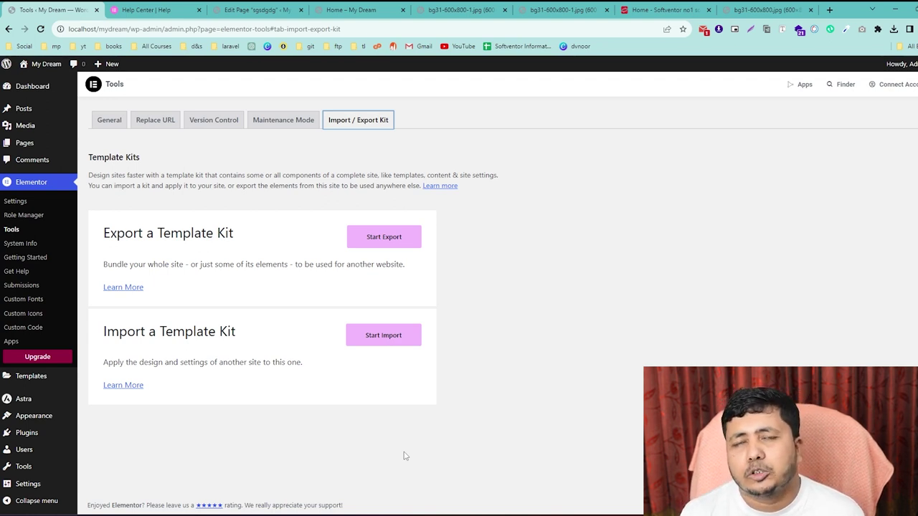
{"action": "left_click", "coordinate": [13, 245]}
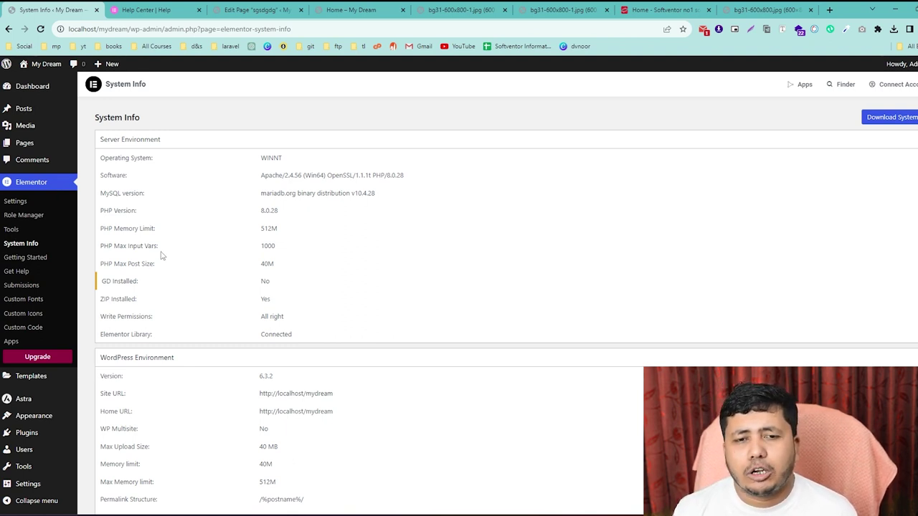
Review the server and WordPress environment details in System Info, then view Elementor's Getting Started page
{"action": "left_click_drag", "start_coordinate": [96, 152], "coordinate": [303, 426]}
{"action": "left_click", "coordinate": [185, 375]}
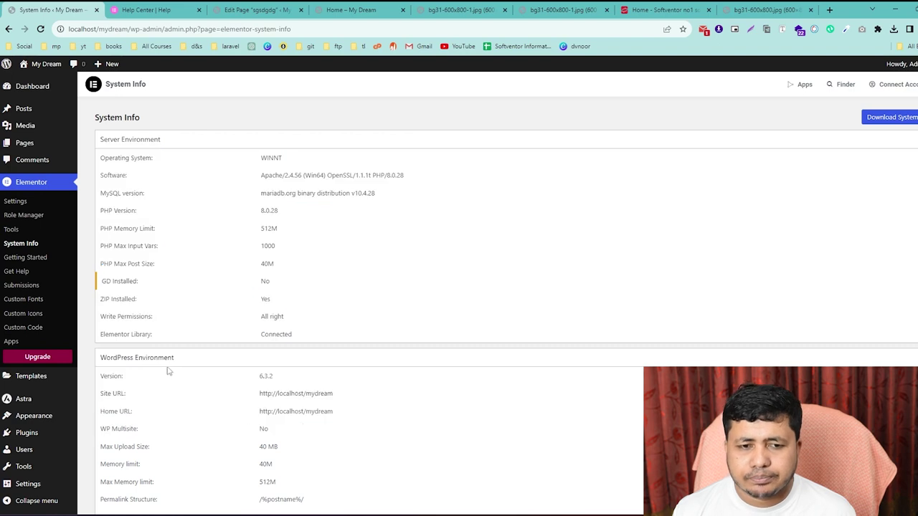
{"action": "left_click", "coordinate": [15, 262]}
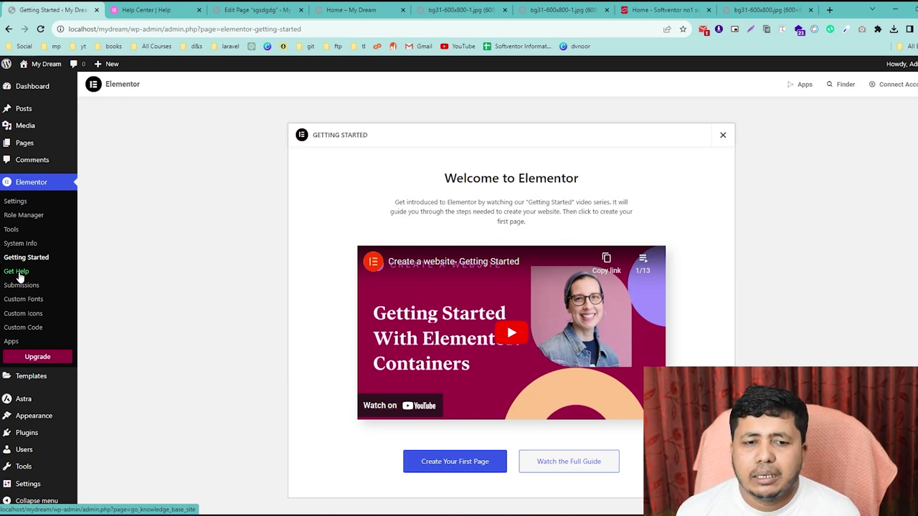
Review Elementor's upgrade-only feature pages: Submissions, Custom Fonts, Custom Icons and Custom Code
{"action": "left_click", "coordinate": [10, 286]}
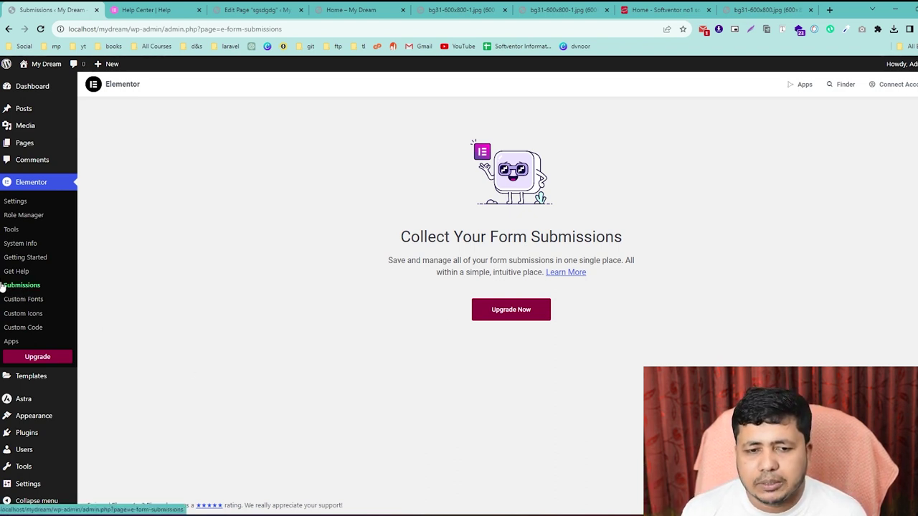
{"action": "left_click", "coordinate": [10, 303]}
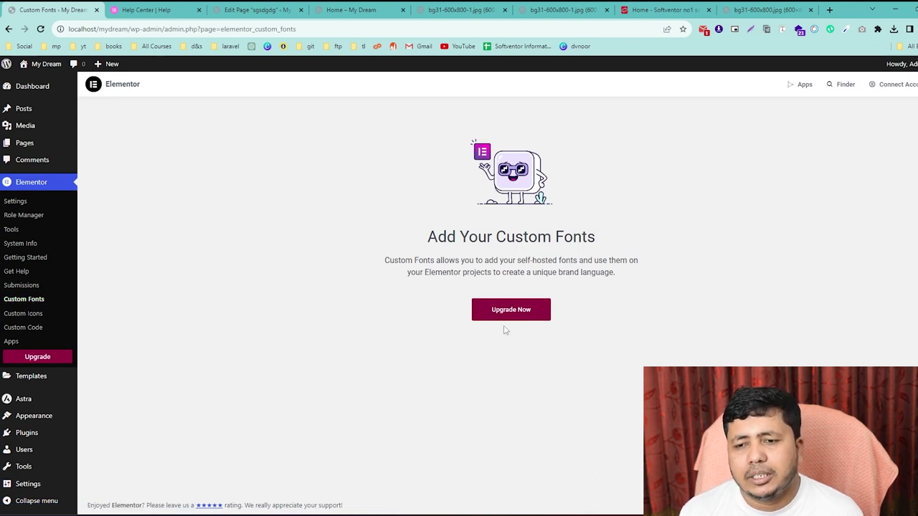
{"action": "left_click", "coordinate": [14, 316]}
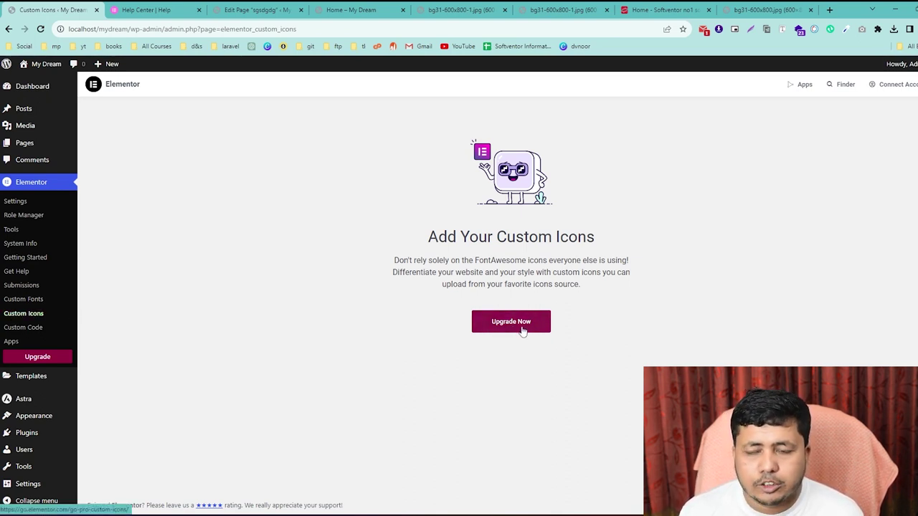
{"action": "left_click", "coordinate": [18, 331]}
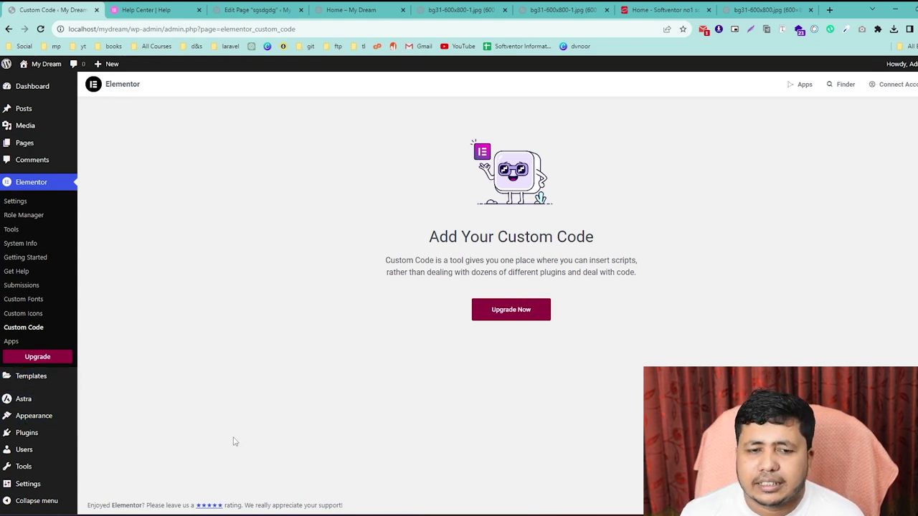
Browse the add-ons and plugins offered on Elementor's Apps page
{"action": "left_click", "coordinate": [12, 342]}
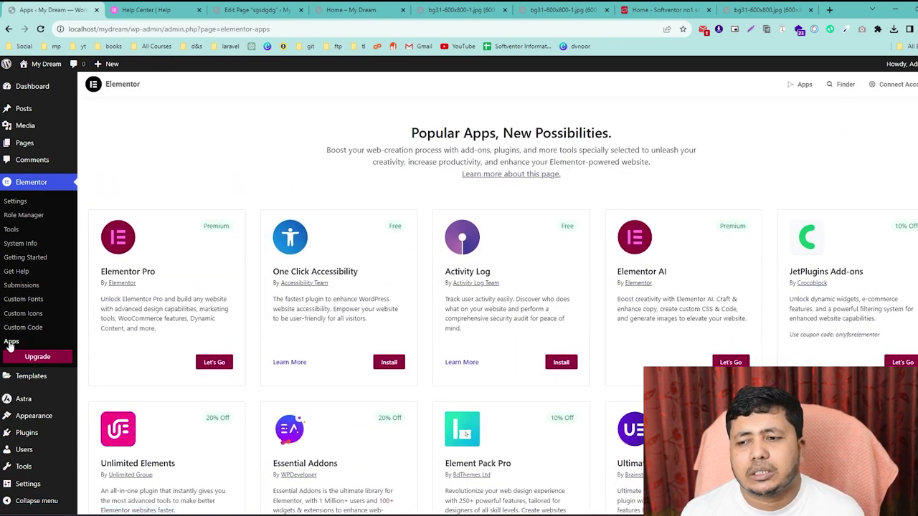
{"action": "scroll", "coordinate": [423, 248], "scroll_direction": "down", "scroll_amount": 5}
{"action": "scroll", "coordinate": [336, 321], "scroll_direction": "up", "scroll_amount": 3}
{"action": "scroll", "coordinate": [342, 331], "scroll_direction": "up", "scroll_amount": 3}
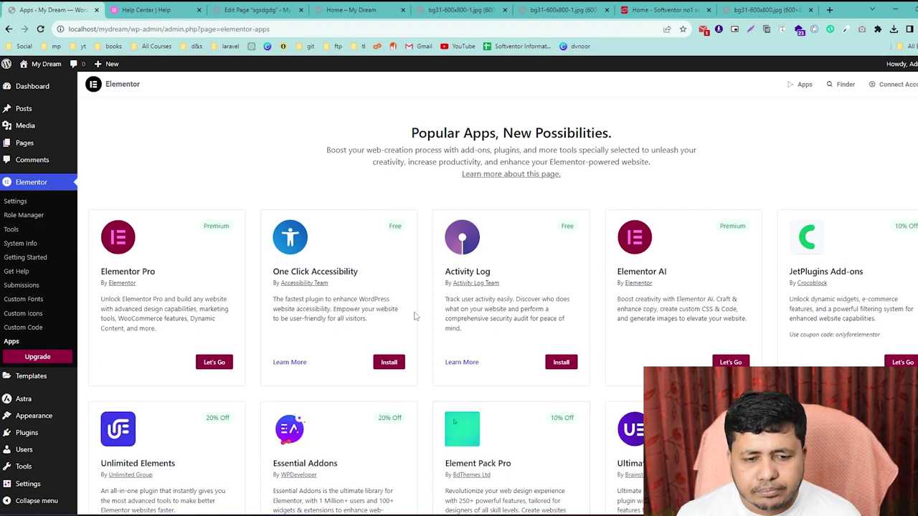
{"action": "scroll", "coordinate": [25, 358], "scroll_direction": "down", "scroll_amount": 2}
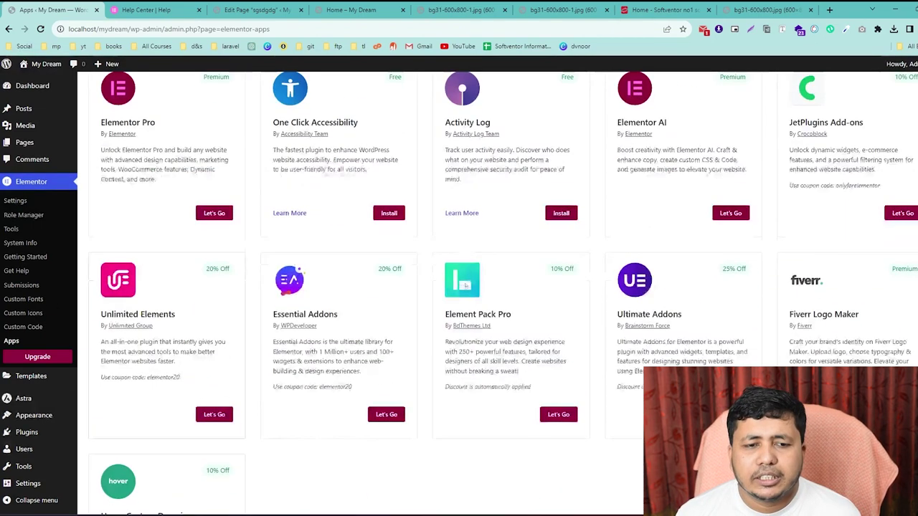
Review the Saved Templates list, the Theme Builder site parts and the Landing Pages list under Templates
{"action": "left_click", "coordinate": [29, 376]}
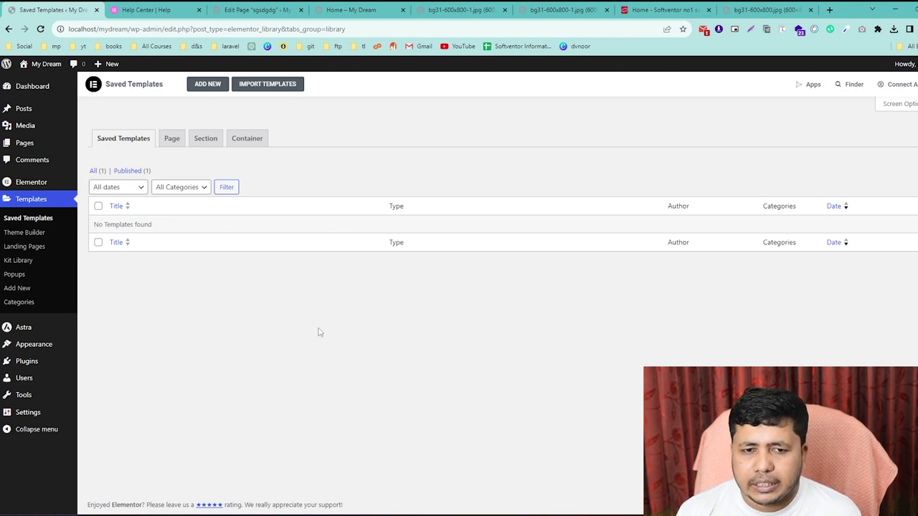
{"action": "left_click", "coordinate": [14, 233]}
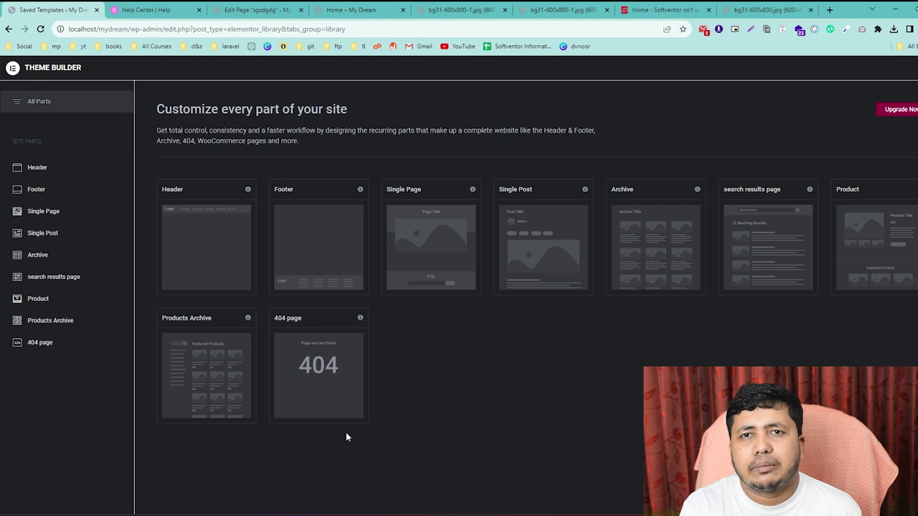
{"action": "key", "text": "Escape"}
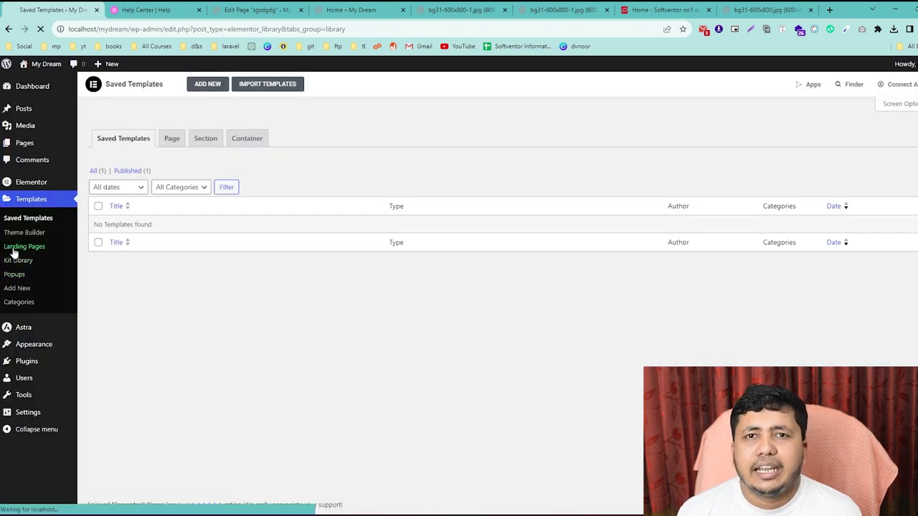
{"action": "left_click", "coordinate": [14, 248]}
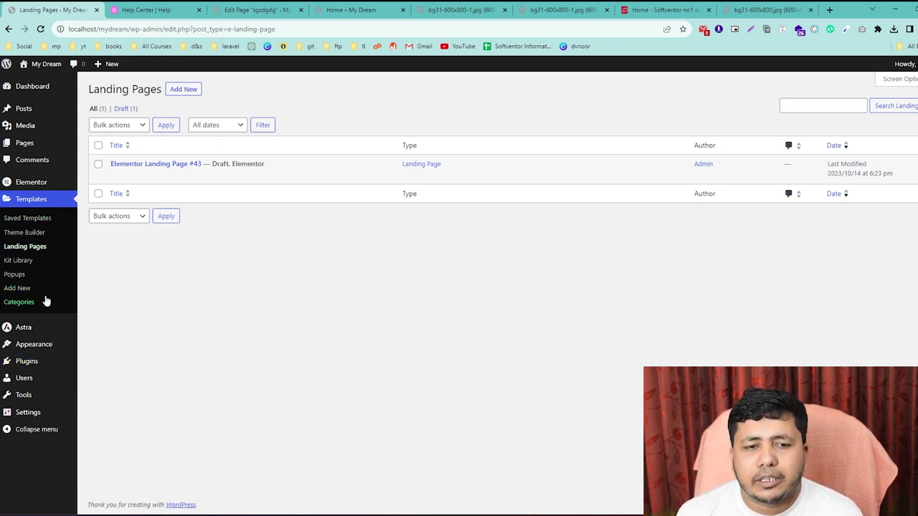
Browse the website kits in the Kit Library down to the end of the list, then view the Popups page
{"action": "left_click", "coordinate": [10, 262]}
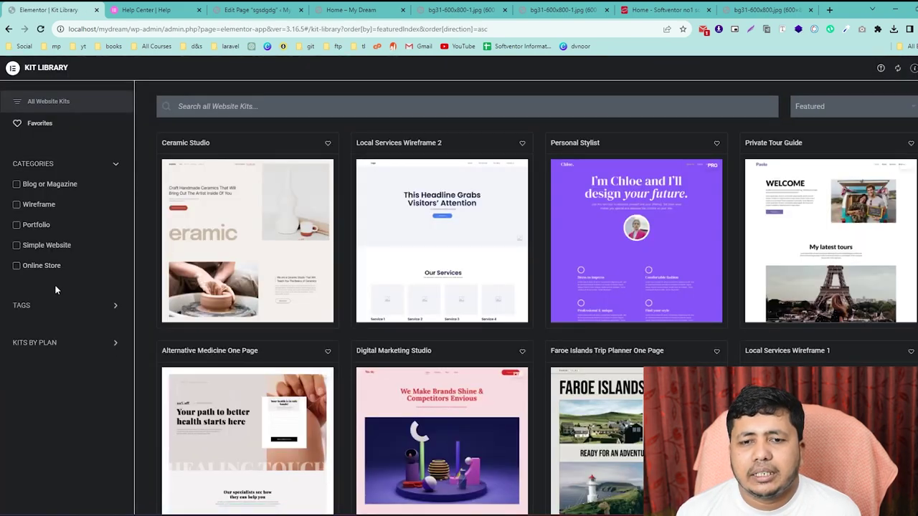
{"action": "scroll", "coordinate": [743, 252], "scroll_direction": "down", "scroll_amount": 10}
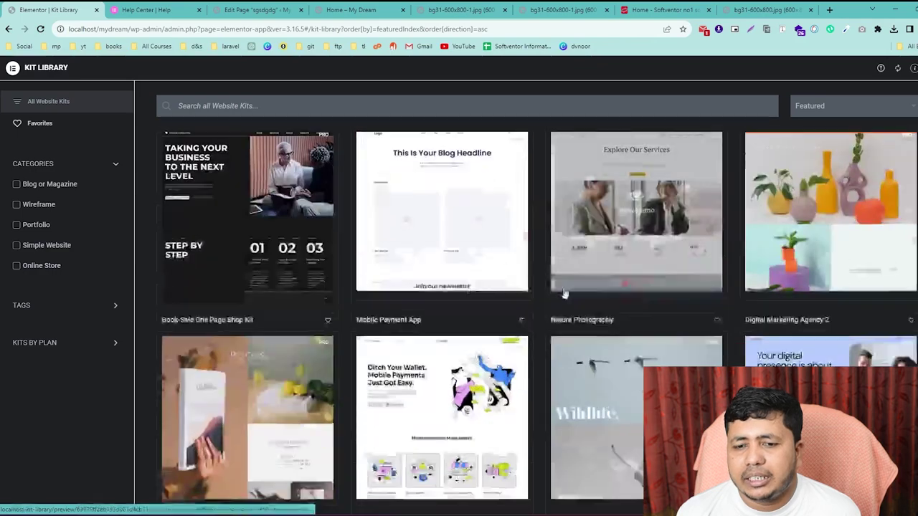
{"action": "scroll", "coordinate": [750, 321], "scroll_direction": "down", "scroll_amount": 5}
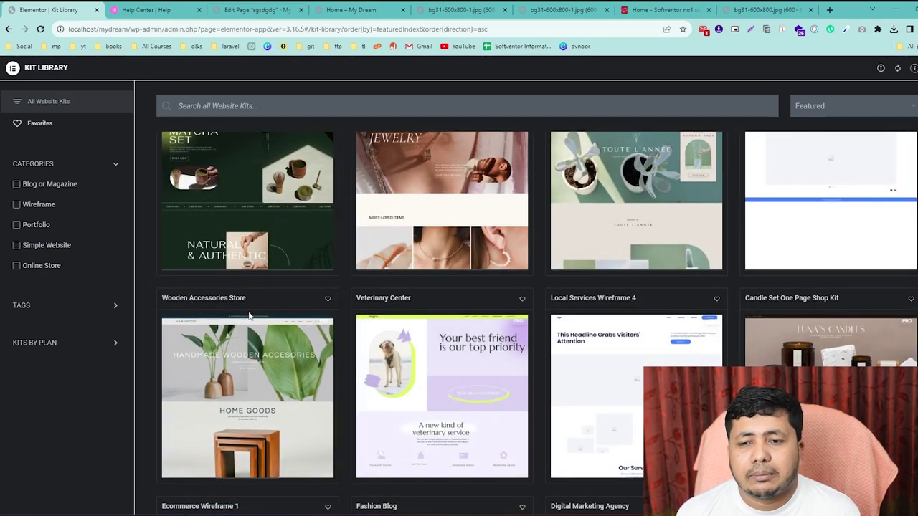
{"action": "scroll", "coordinate": [244, 312], "scroll_direction": "down", "scroll_amount": 3}
{"action": "scroll", "coordinate": [236, 309], "scroll_direction": "down", "scroll_amount": 3}
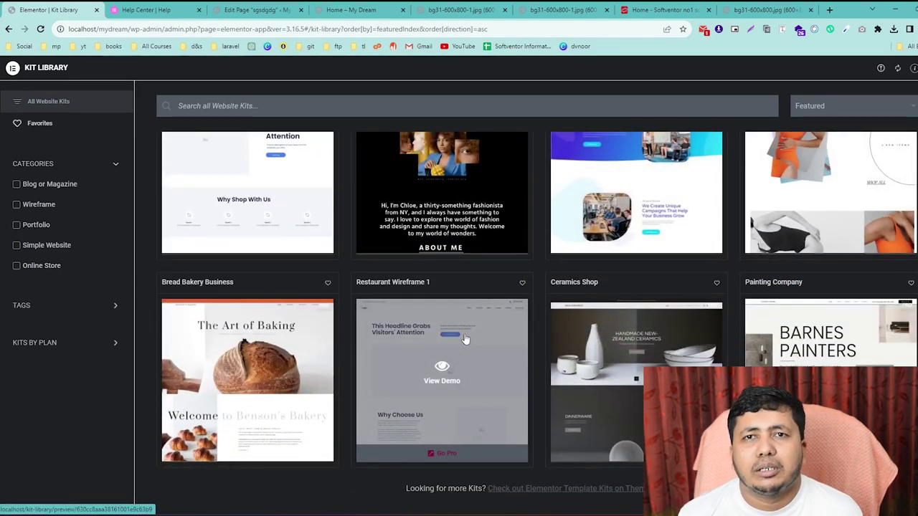
{"action": "key", "text": "alt+Left"}
{"action": "key", "text": "alt+Left"}
{"action": "left_click", "coordinate": [14, 275]}
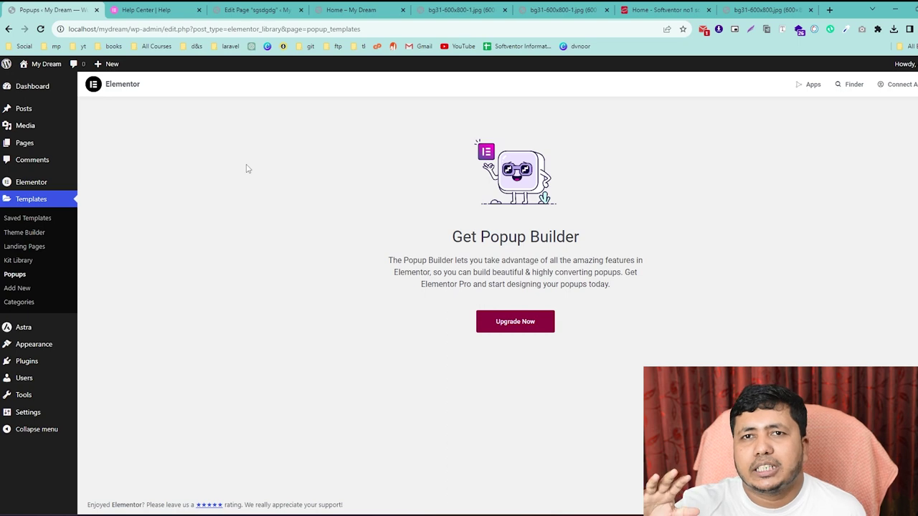
Examine the New Template form's type and name fields without creating a template, then open the template Categories page
{"action": "left_click", "coordinate": [20, 289]}
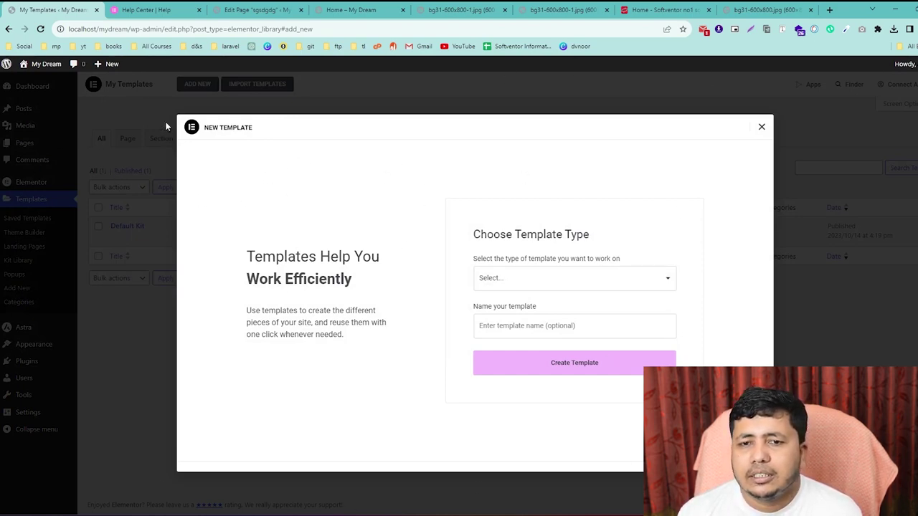
{"action": "left_click", "coordinate": [762, 127]}
{"action": "left_click", "coordinate": [197, 84]}
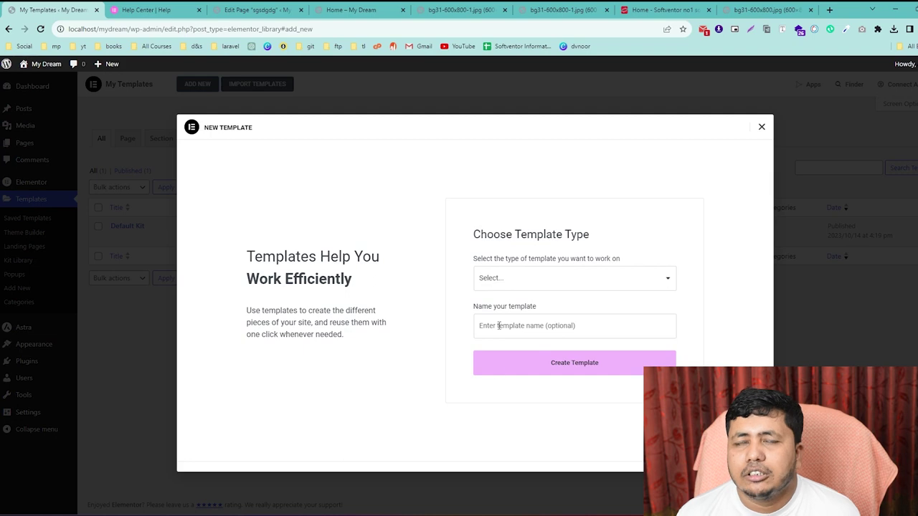
{"action": "left_click", "coordinate": [762, 127]}
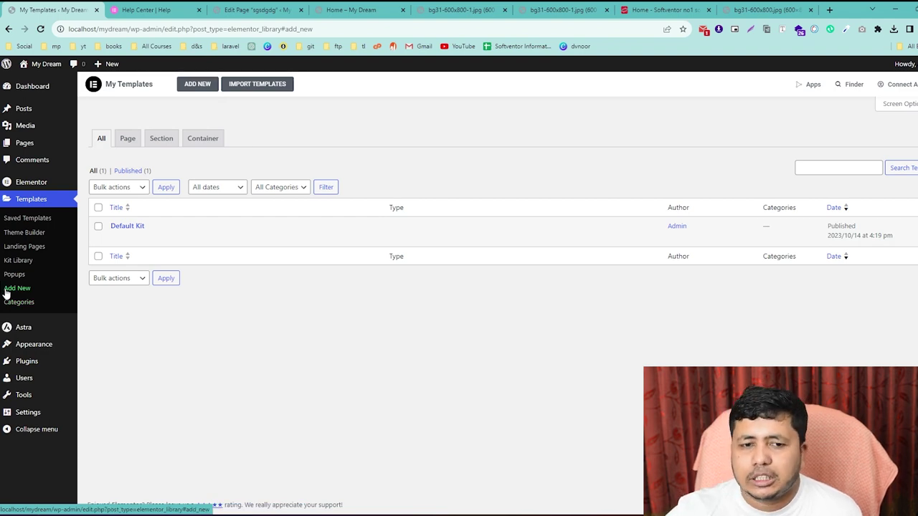
{"action": "left_click", "coordinate": [12, 304]}
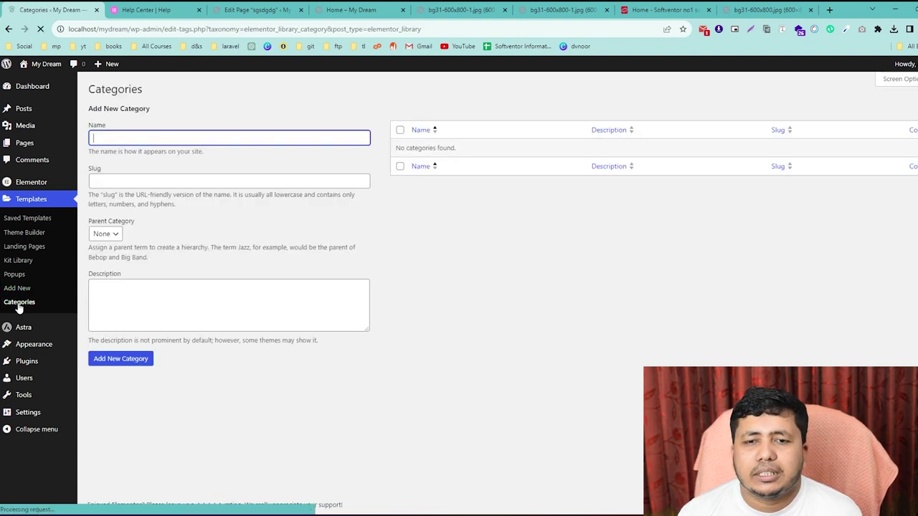